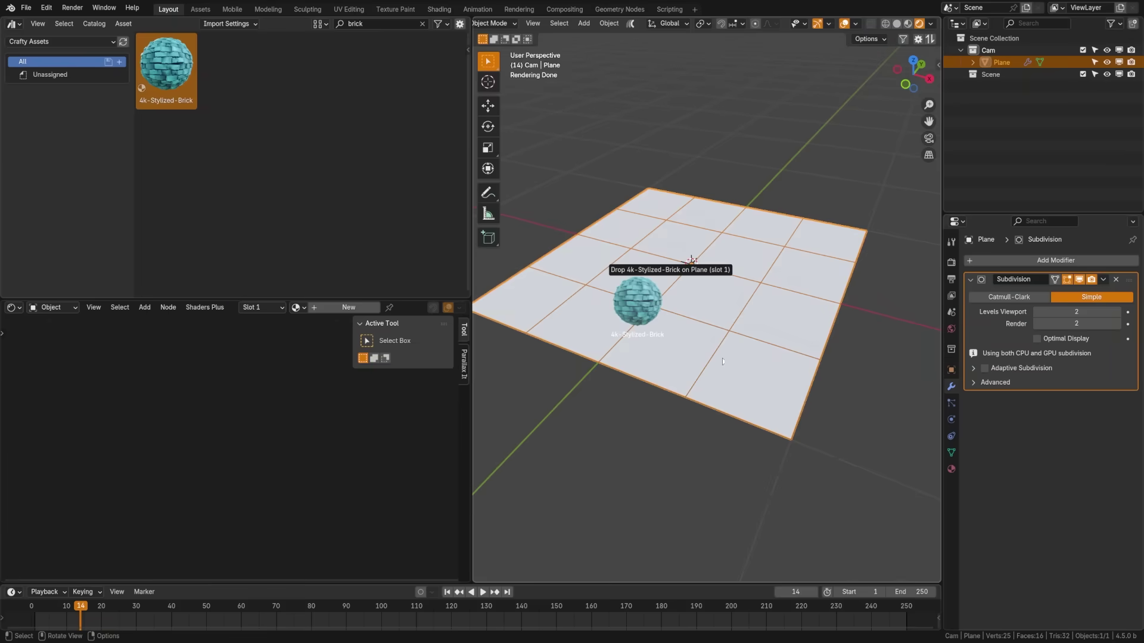
# Step: Apply the 4k-Stylized-Brick material to the Plane and enable Adaptive Subdivision
pyautogui.moveTo(722, 359); pyautogui.dragTo(706, 360)
pyautogui.scroll(2, 706, 361)
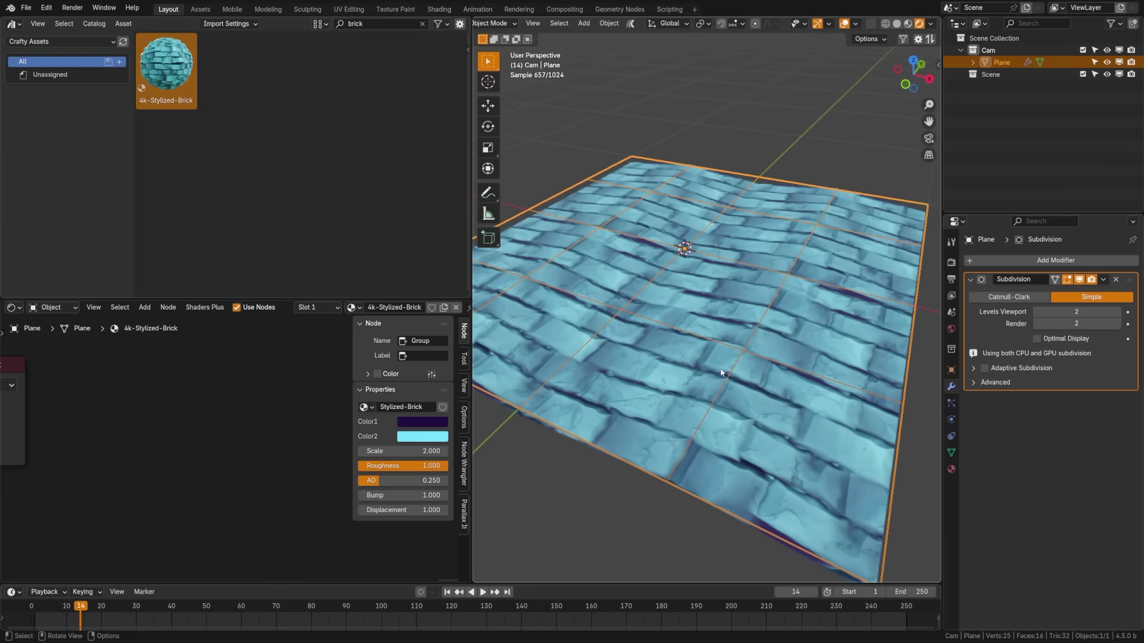
pyautogui.moveTo(721, 373)
pyautogui.mouseDown(button='middle')
pyautogui.moveTo(754, 377)
pyautogui.moveTo(708, 335)
pyautogui.moveTo(709, 359)
pyautogui.mouseUp(button='middle')
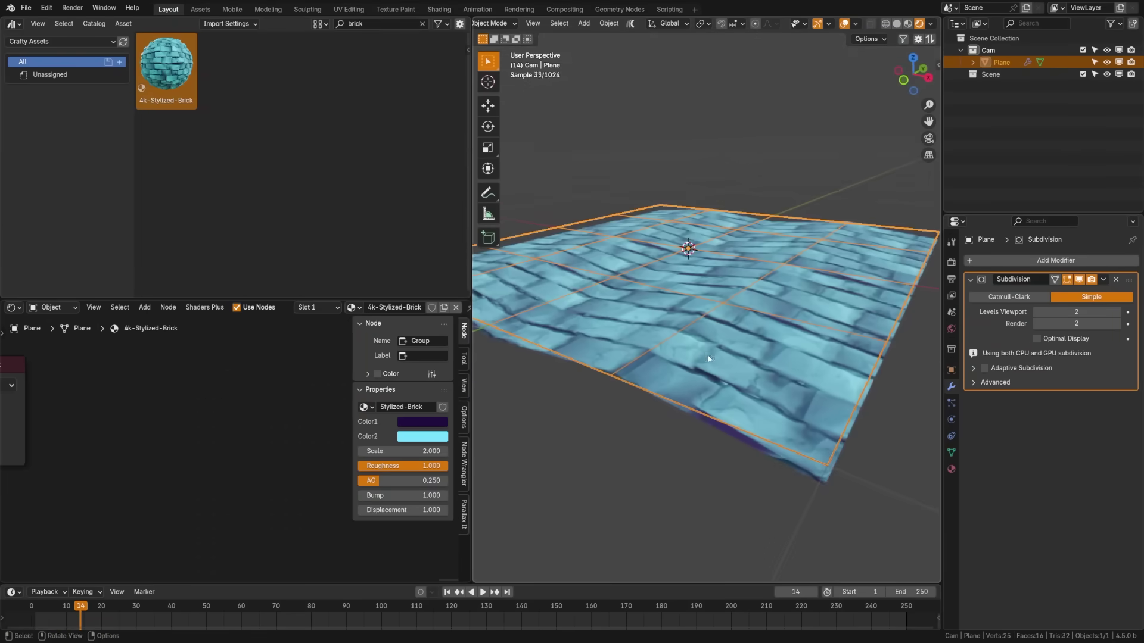
pyautogui.click(984, 368)
pyautogui.moveTo(786, 356); pyautogui.dragTo(772, 391, button='middle')
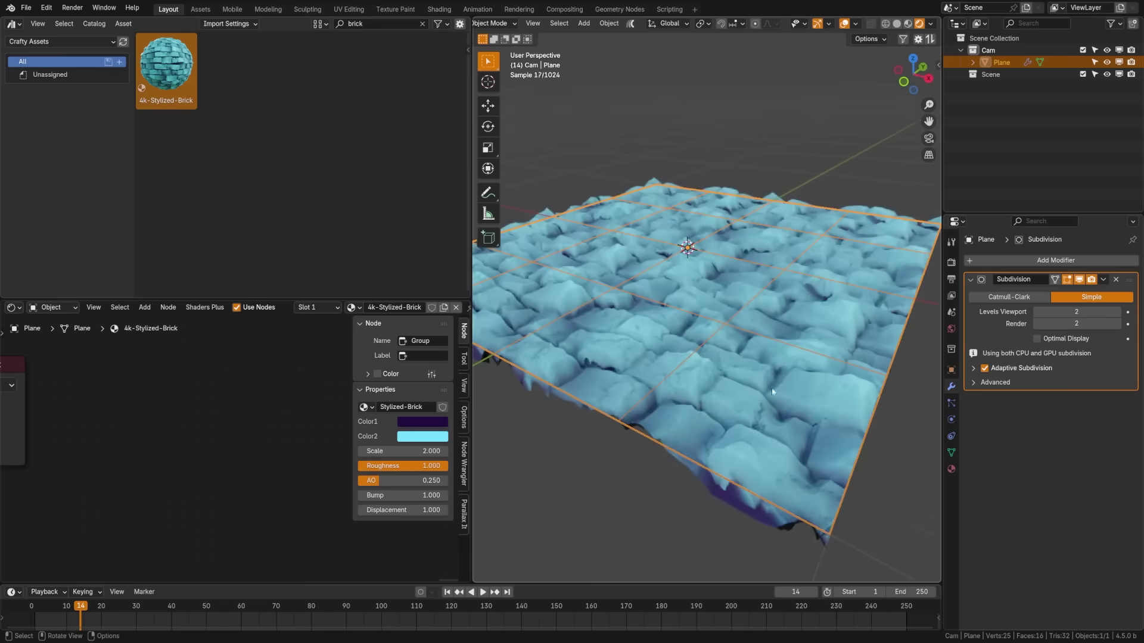
# Step: Set the Stylized-Brick node's Displacement to 0.5 and inspect the displaced bricks up close
pyautogui.press('KP_Decimal')
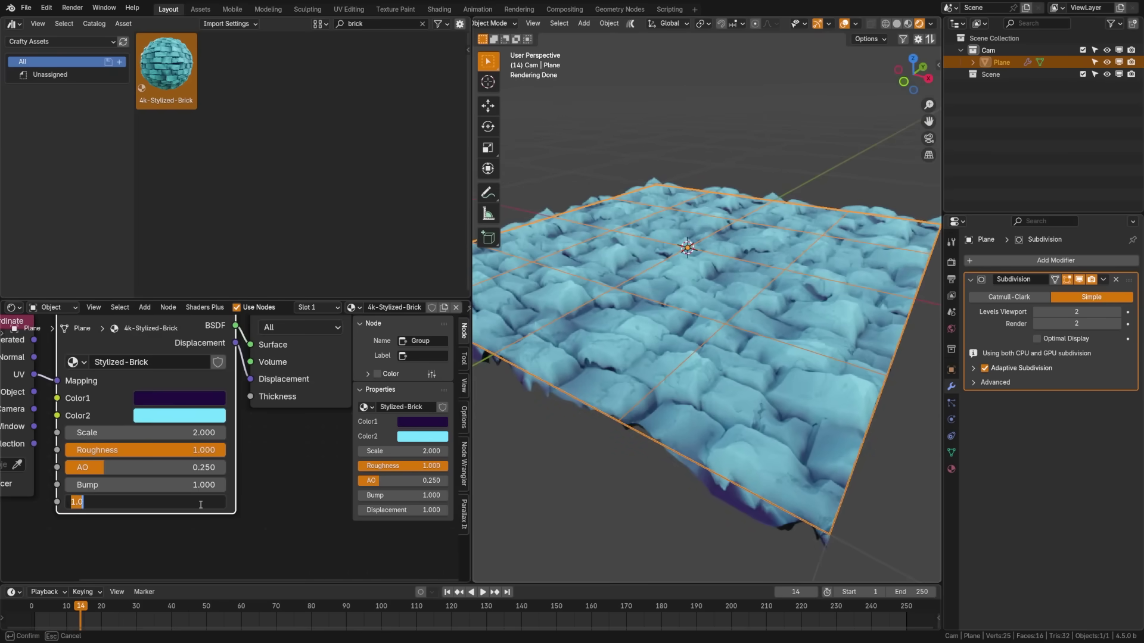
pyautogui.write('0.5')
pyautogui.press('Return')
pyautogui.moveTo(538, 345); pyautogui.dragTo(662, 328, button='middle')
pyautogui.scroll(3, 663, 328)
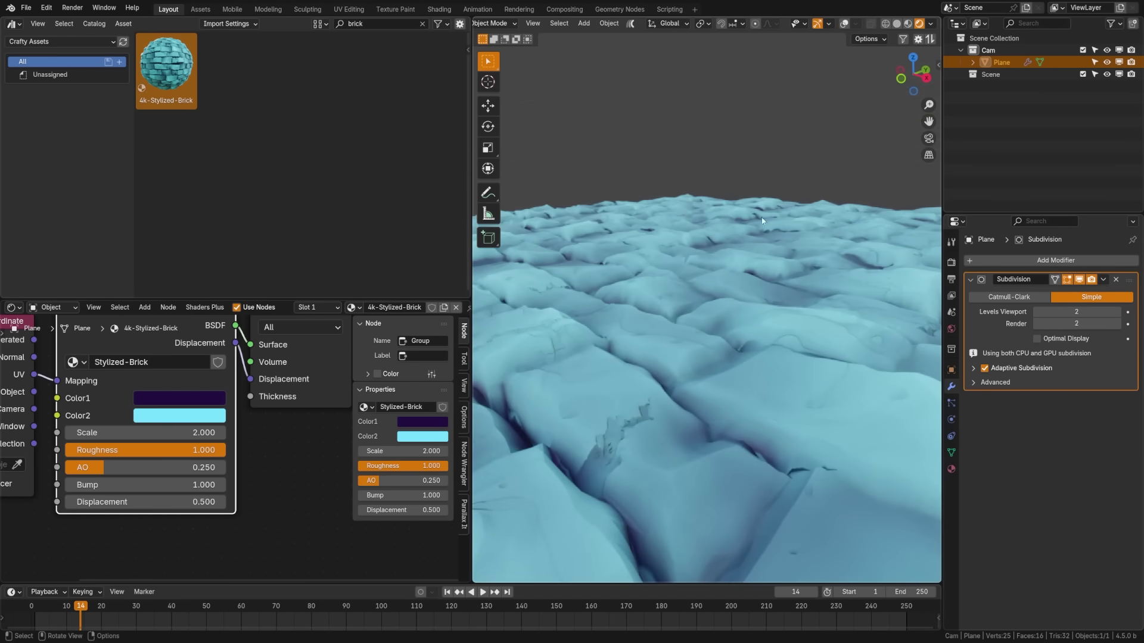
pyautogui.keyDown('shift'); pyautogui.moveTo(762, 221); pyautogui.dragTo(734, 305, button='middle'); pyautogui.keyUp('shift')
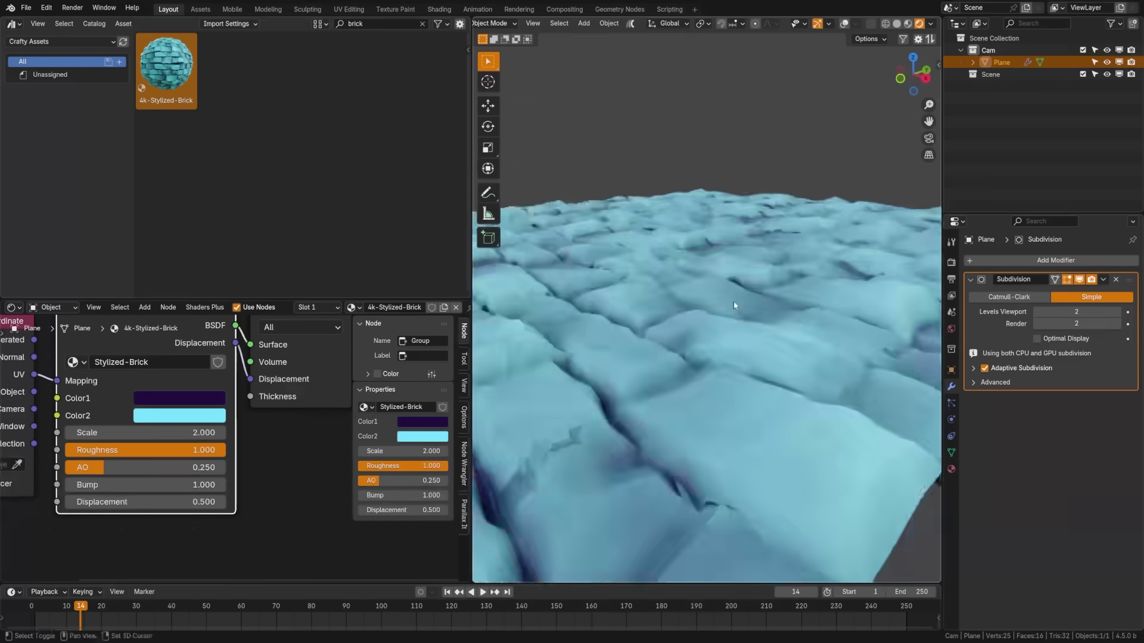
pyautogui.scroll(-2, 782, 341)
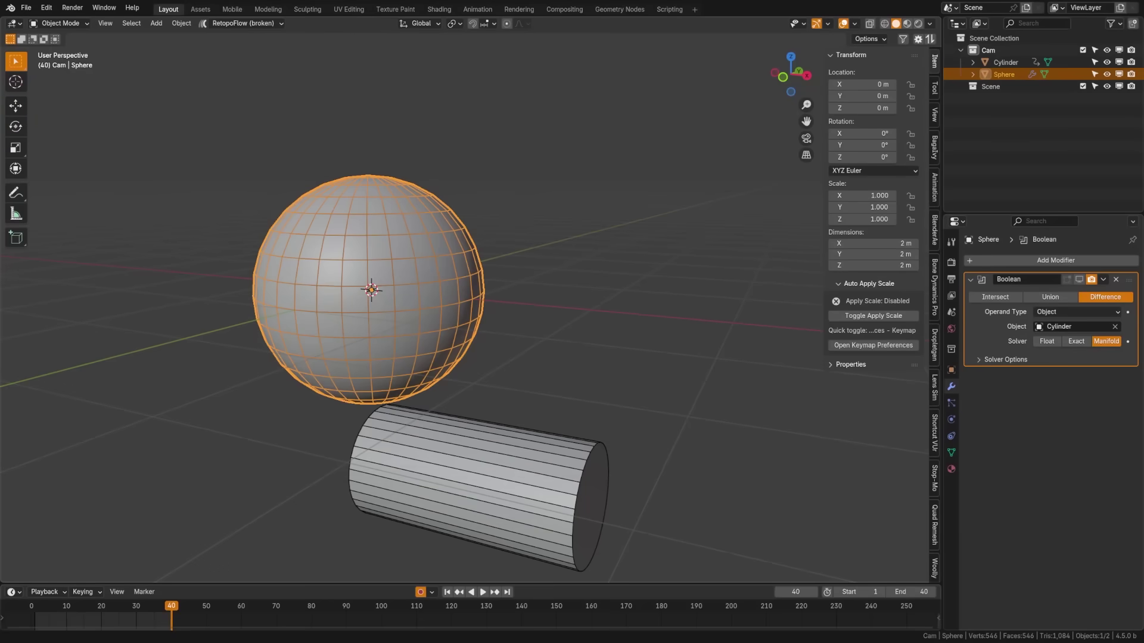
# Step: Play the animation with the Boolean cut shown in the viewport, then stop playback
pyautogui.click(481, 593)
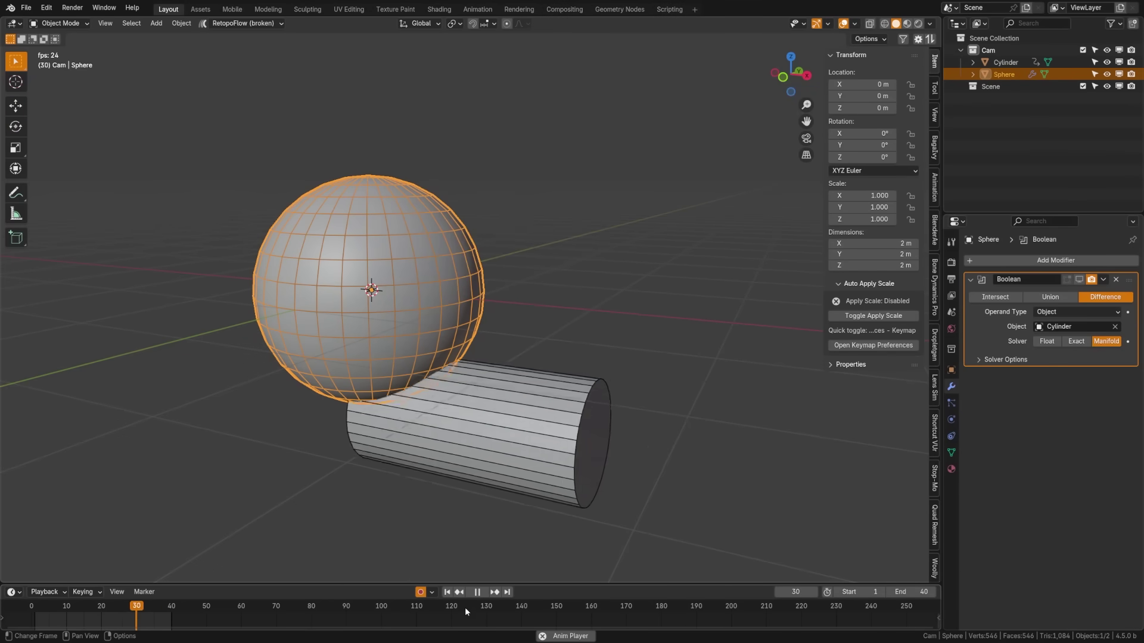
pyautogui.click(1079, 279)
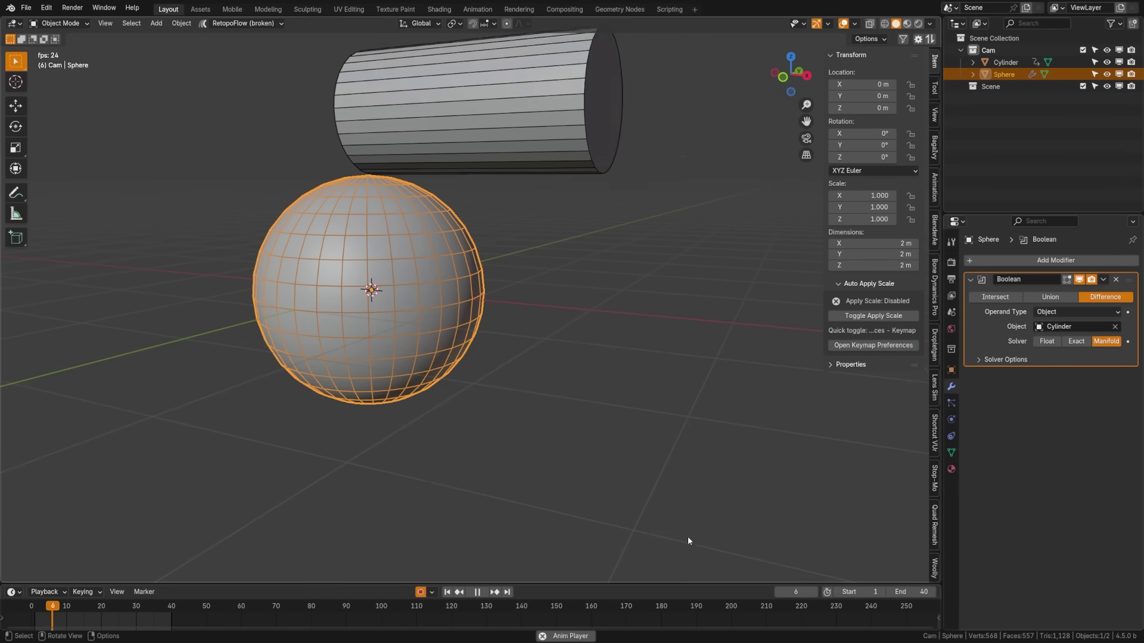
pyautogui.press('Escape')
# Step: Hide the Cylinder cutter and make the Sphere active again, viewed from the front
pyautogui.click(473, 230)
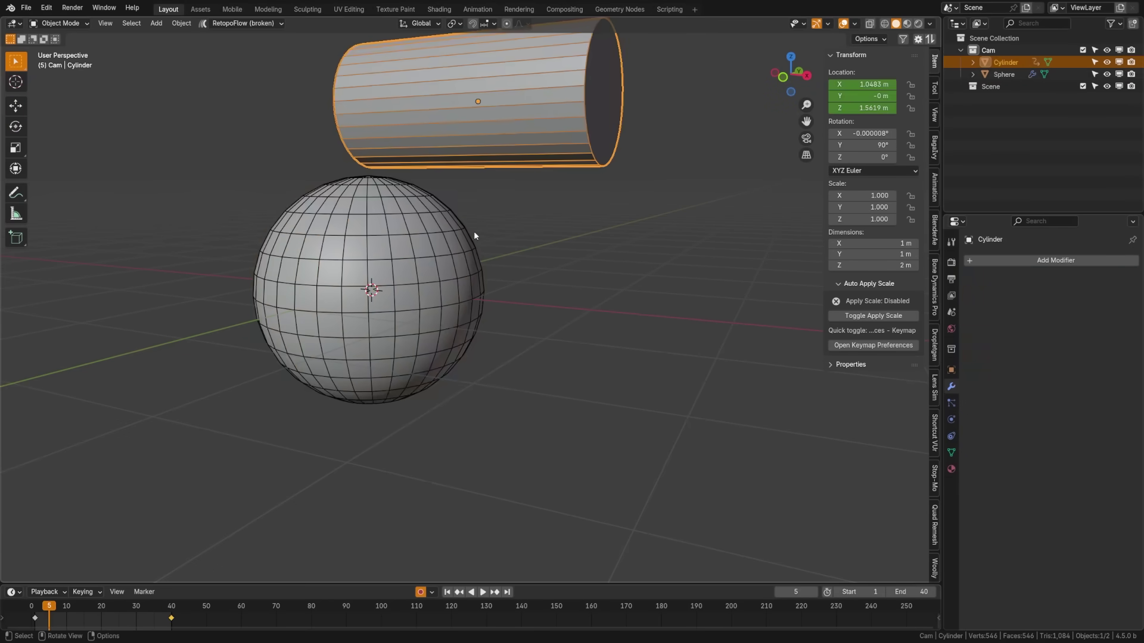
pyautogui.press('h')
pyautogui.press('a')
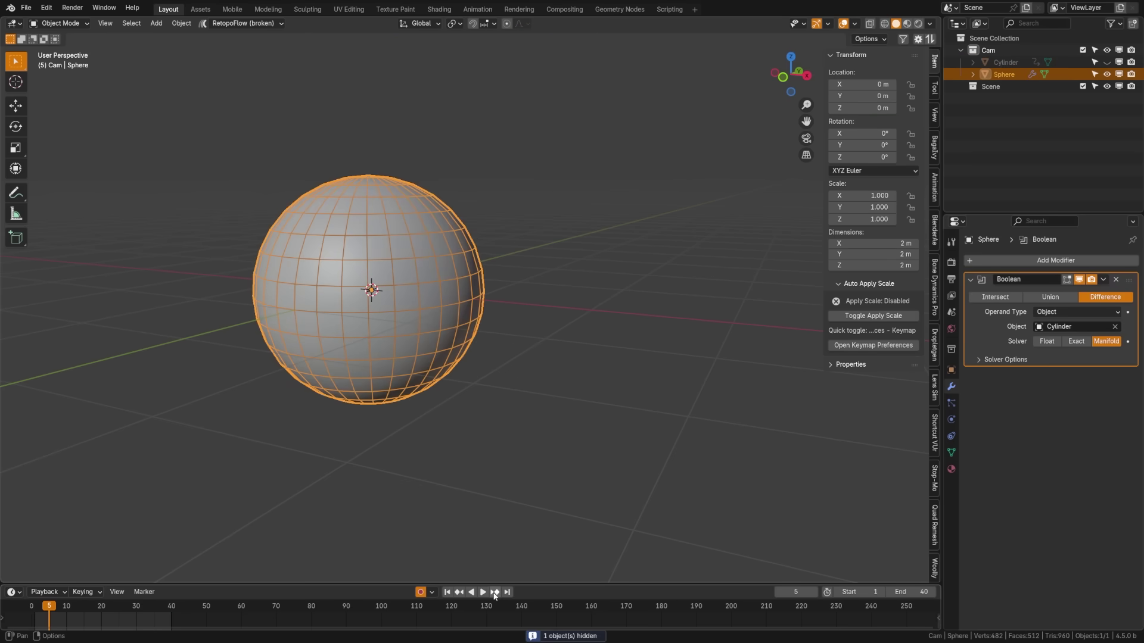
pyautogui.moveTo(550, 470); pyautogui.dragTo(502, 478, button='middle')
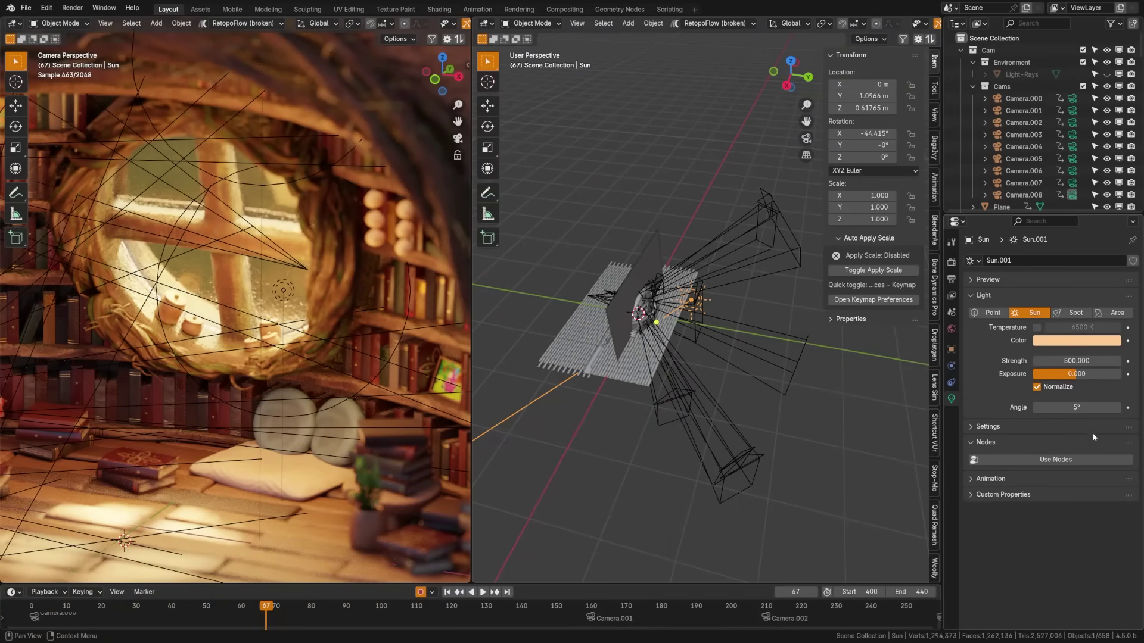
# Step: Toggle the Sun's Normalize off and on, enable Temperature, and try 2400 K before 5200 K
pyautogui.click(1040, 390)
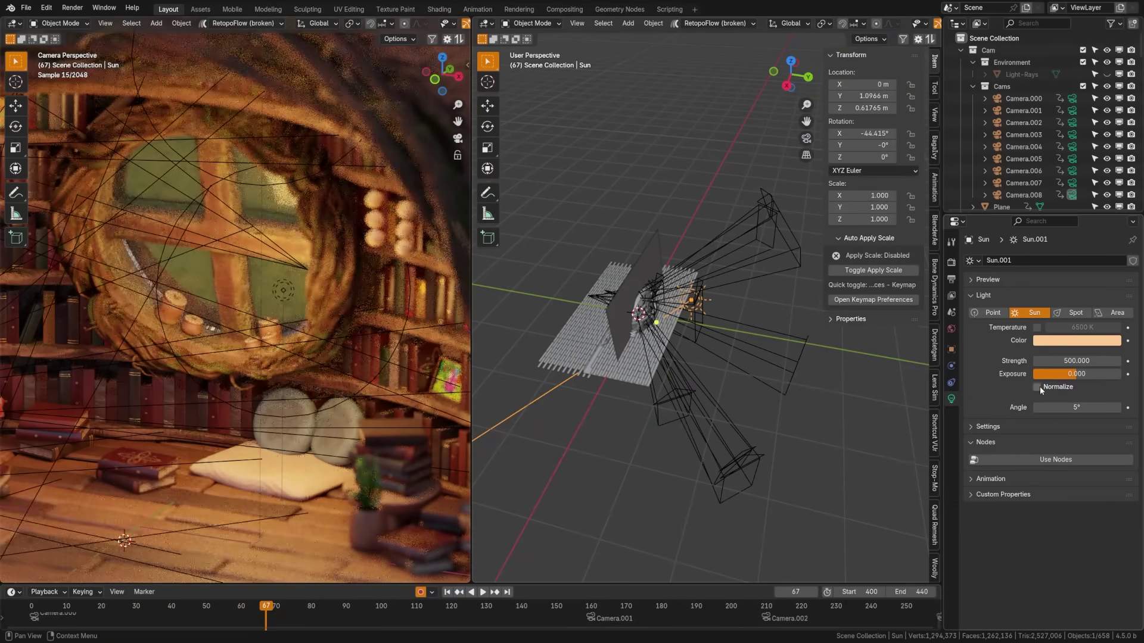
pyautogui.click(1040, 388)
pyautogui.click(1037, 328)
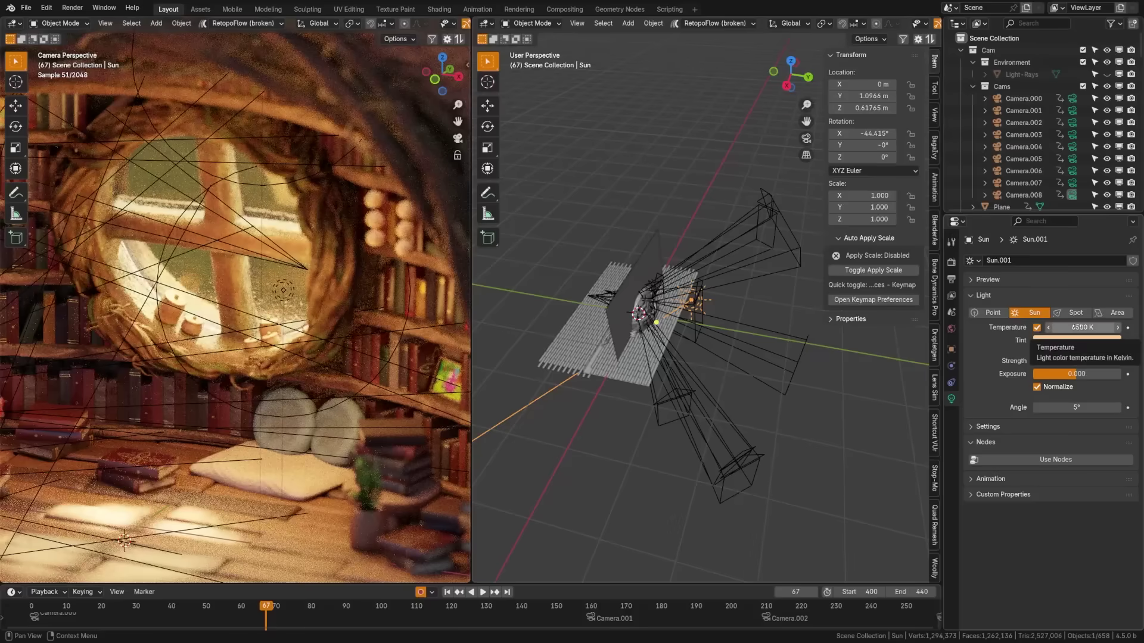
pyautogui.moveTo(1075, 328); pyautogui.dragTo(1033, 328)
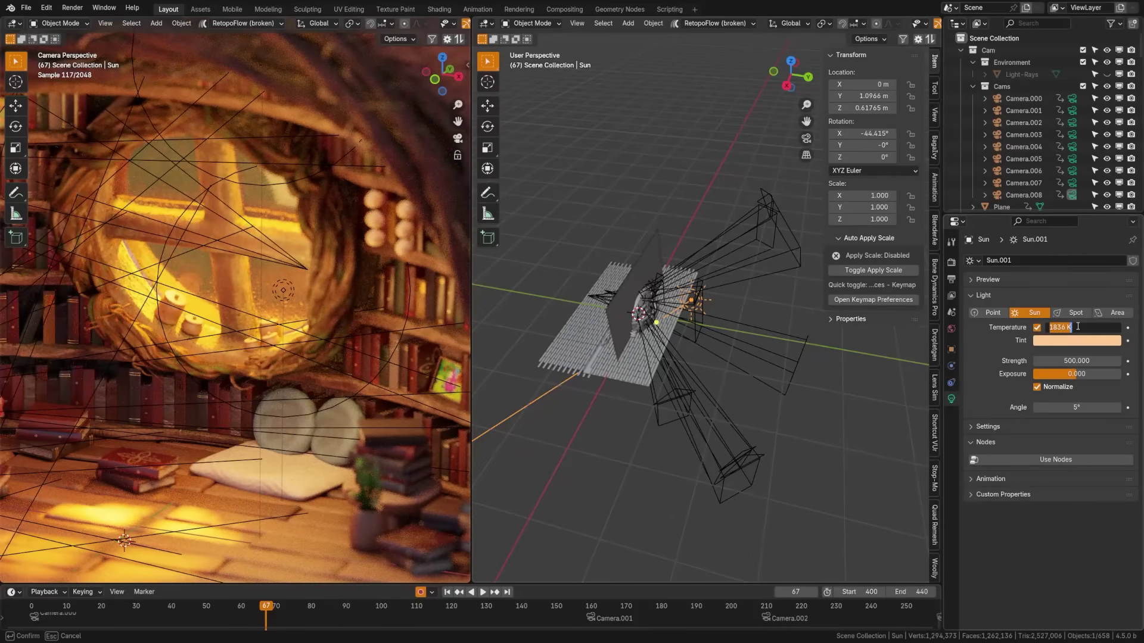
pyautogui.press('Return')
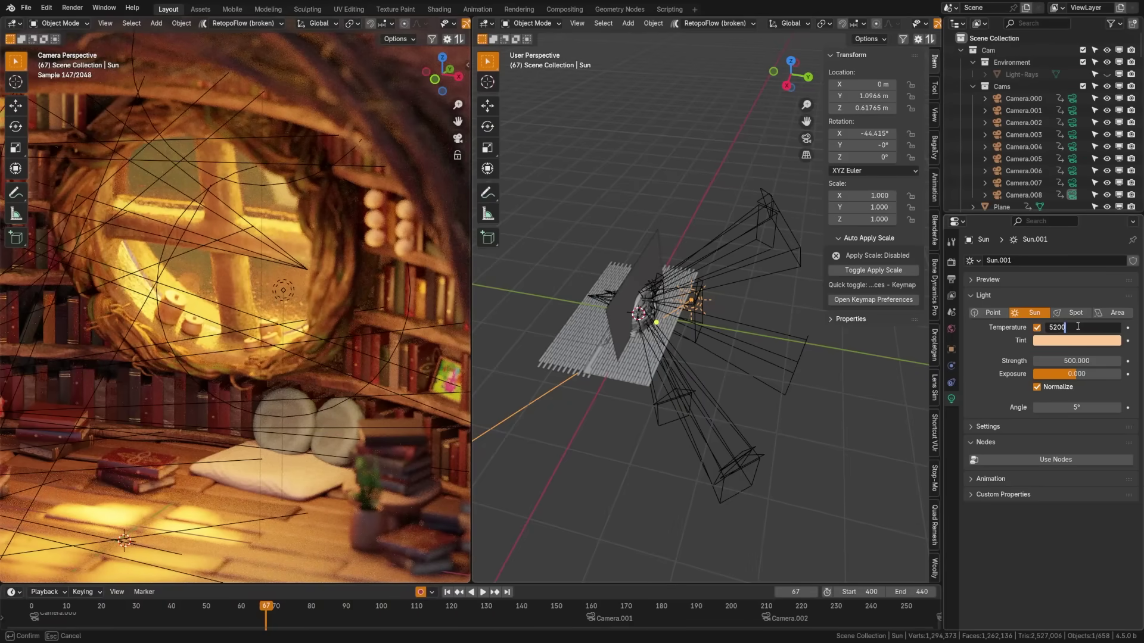
pyautogui.press('Return')
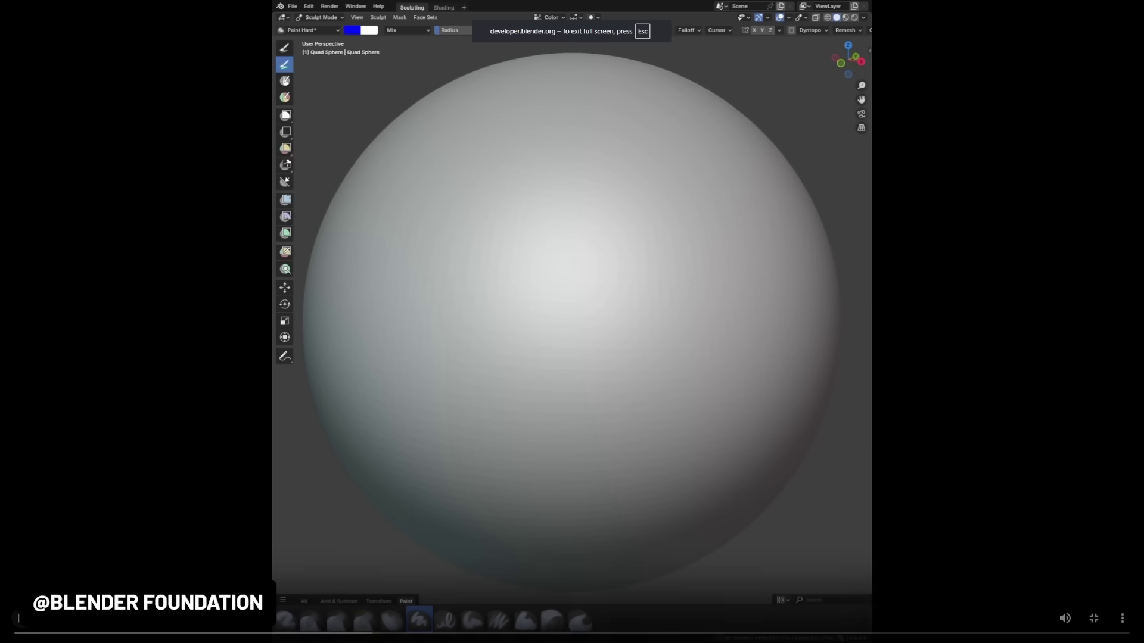
# Step: Paint a blue stroke, enable Randomize Color in the brush settings, then paint a multicoloured stroke
pyautogui.moveTo(477, 167); pyautogui.dragTo(716, 239)
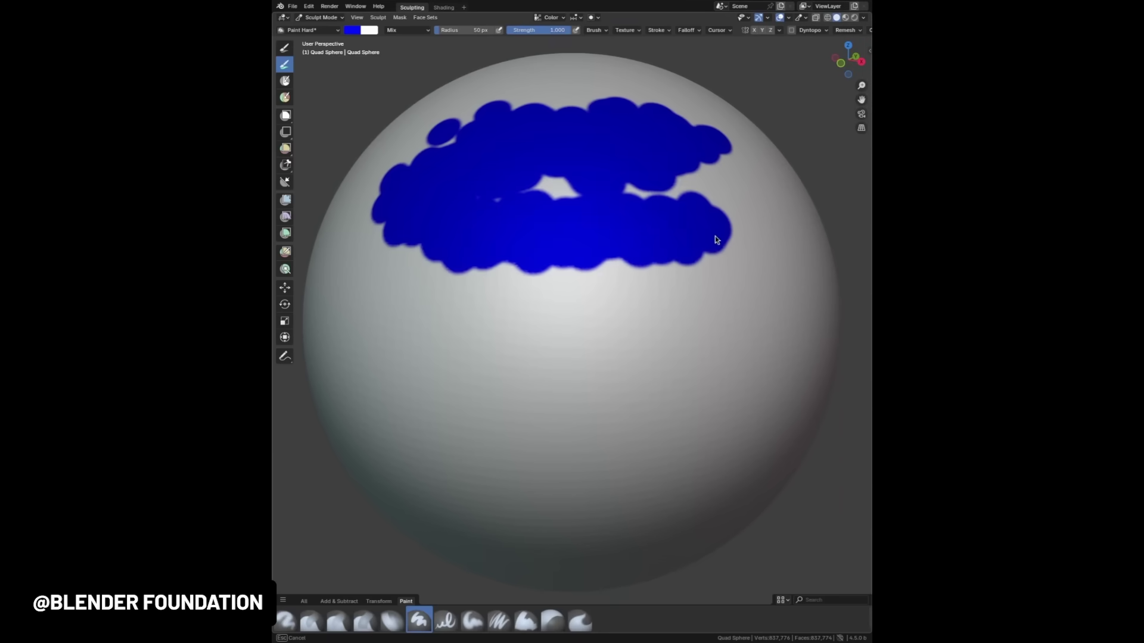
pyautogui.click(596, 31)
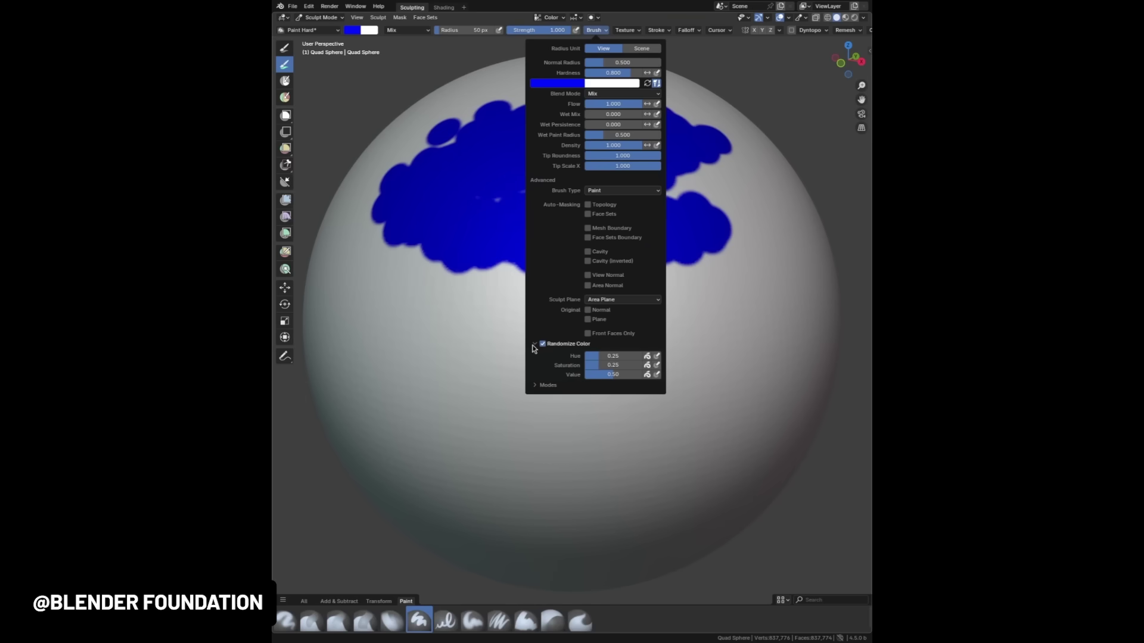
pyautogui.moveTo(432, 344)
pyautogui.mouseDown()
pyautogui.moveTo(679, 364)
pyautogui.moveTo(419, 420)
pyautogui.moveTo(509, 486)
pyautogui.mouseUp()
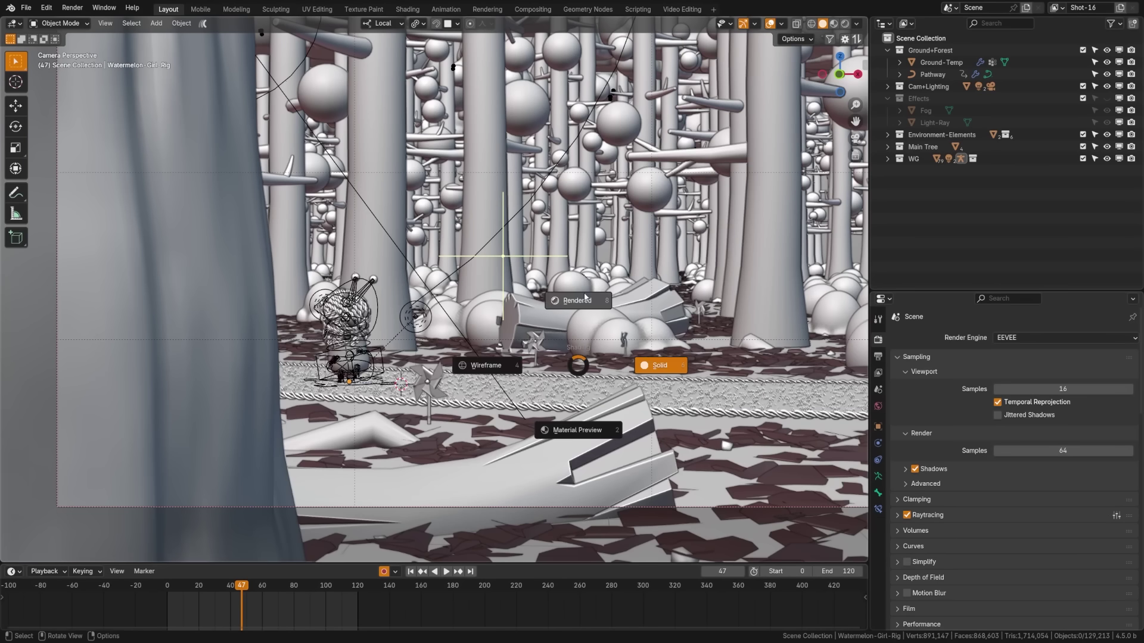
# Step: View the forest in Rendered shading, then show Knot Bot's Subdivision modifier and hide overlays
pyautogui.click(583, 298)
pyautogui.moveTo(619, 362); pyautogui.dragTo(523, 403, button='middle')
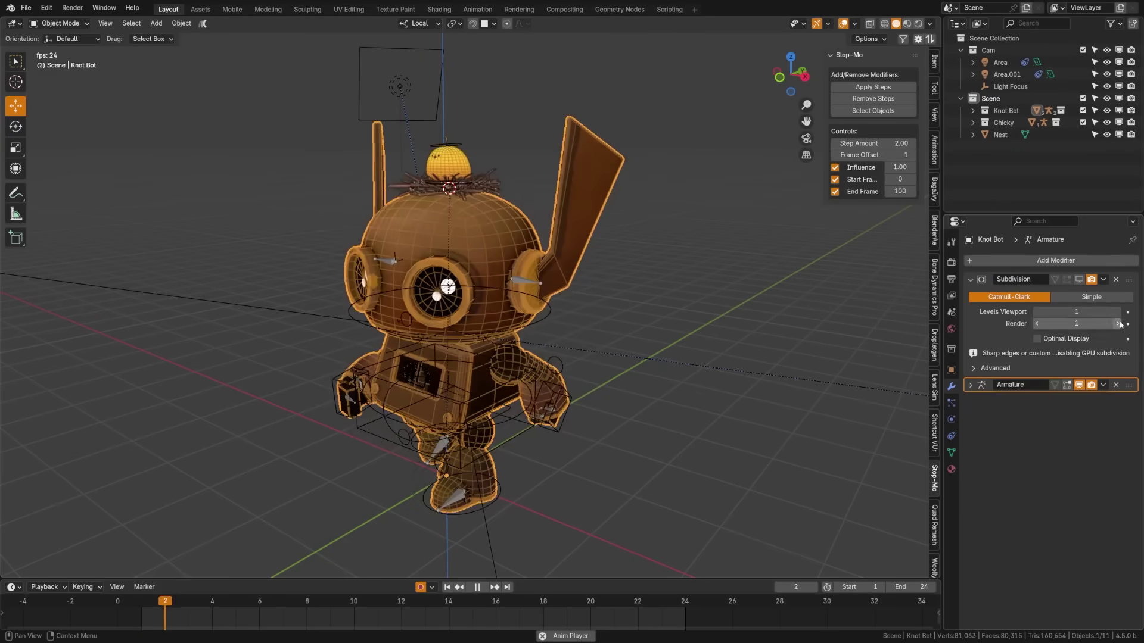
pyautogui.click(1078, 280)
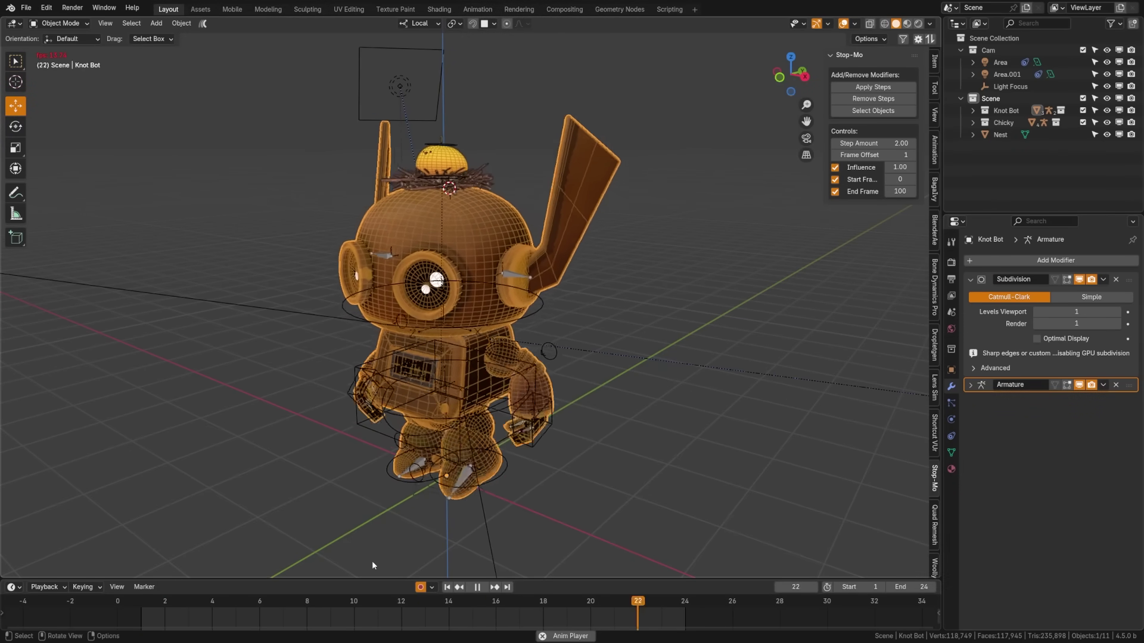
pyautogui.click(843, 23)
pyautogui.moveTo(346, 438); pyautogui.dragTo(374, 428, button='middle')
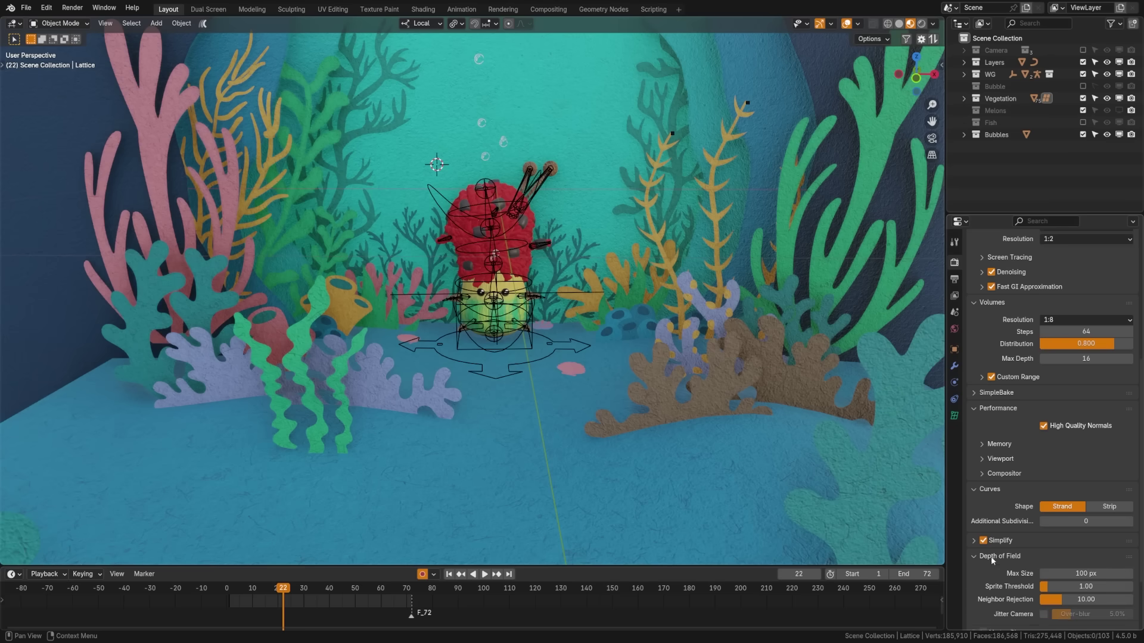
# Step: Expand the Screen Tracing and Denoising subpanels, revealing Precision 1.000 and Thickness 0.2 m
pyautogui.scroll(-3, 991, 557)
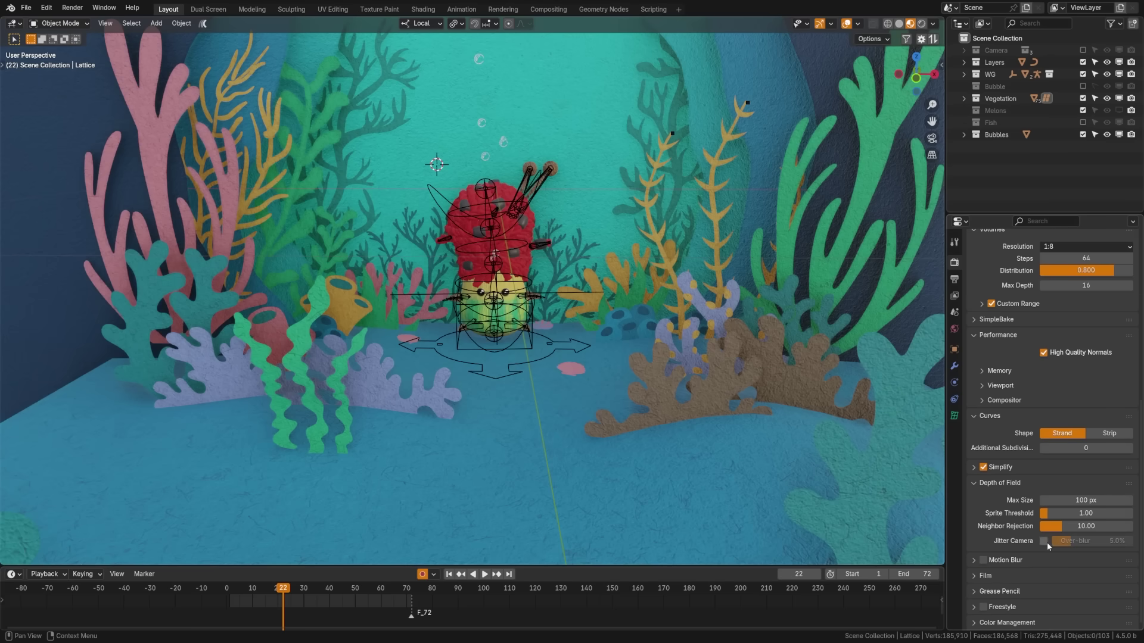
pyautogui.scroll(9, 1018, 492)
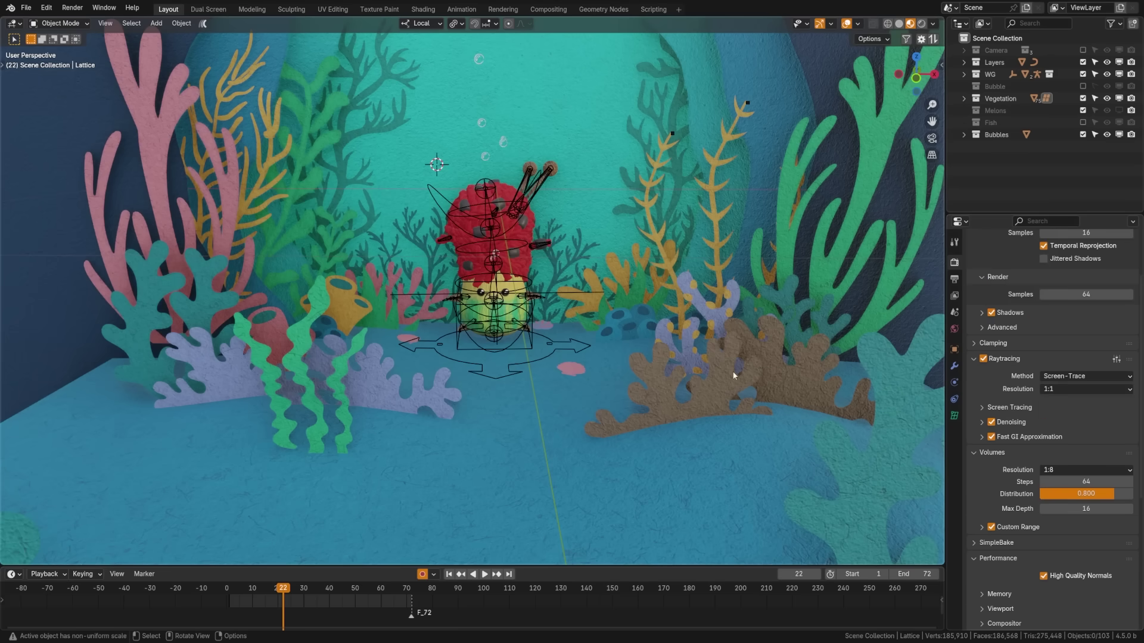
pyautogui.moveTo(734, 375)
pyautogui.mouseDown(button='middle')
pyautogui.moveTo(644, 319)
pyautogui.moveTo(584, 338)
pyautogui.moveTo(833, 369)
pyautogui.mouseUp(button='middle')
pyautogui.click(1009, 407)
pyautogui.click(1032, 454)
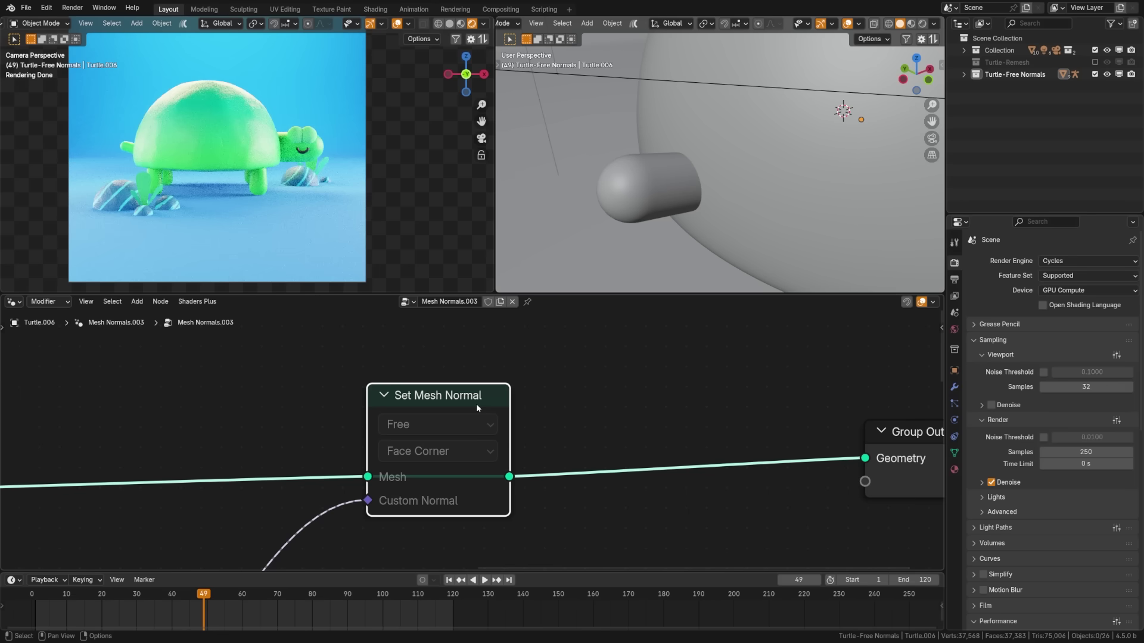
# Step: Re-enable the Set Mesh Normal node and orbit the rendered turtle and Kirby character views
pyautogui.press('m')
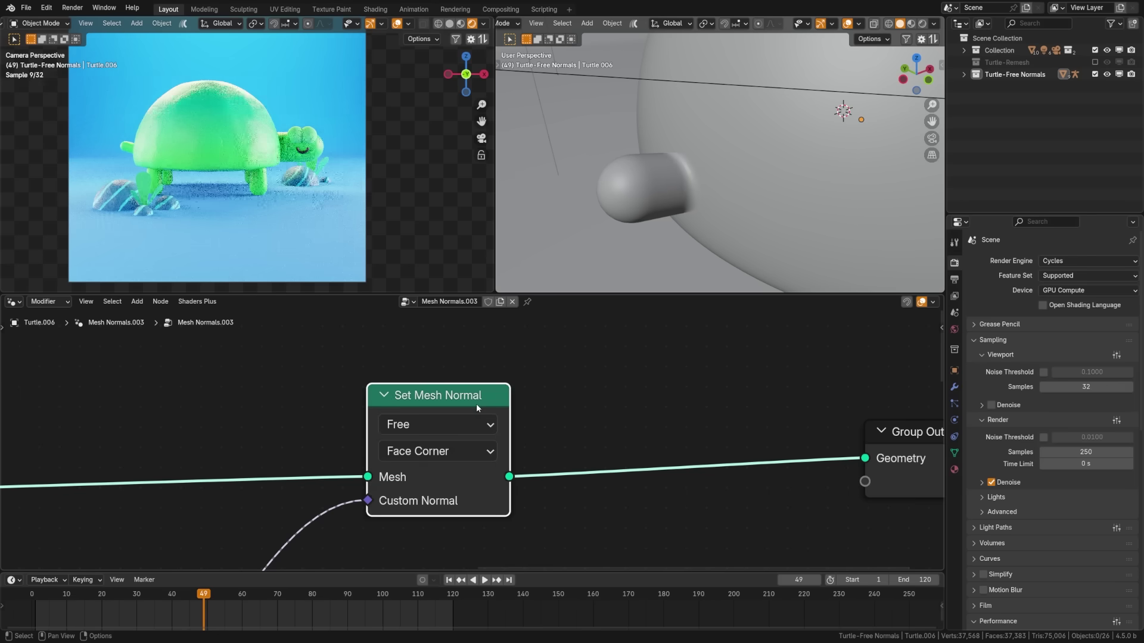
pyautogui.moveTo(267, 252); pyautogui.dragTo(227, 205, button='middle')
pyautogui.scroll(3, 244, 239)
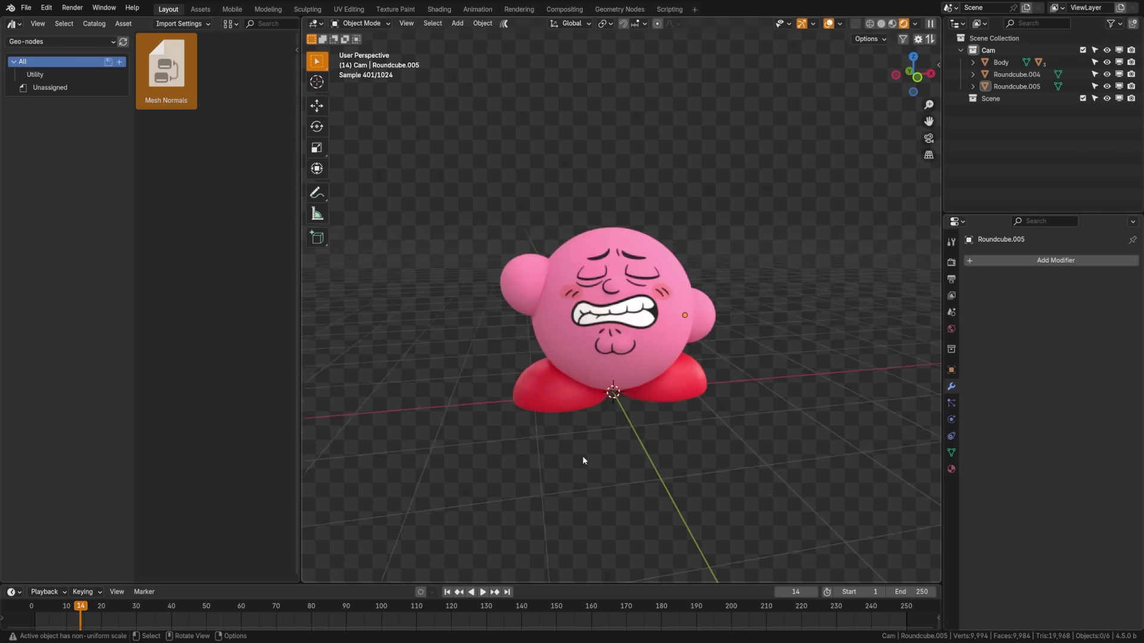
pyautogui.moveTo(584, 459); pyautogui.dragTo(587, 517, button='middle')
pyautogui.scroll(3, 610, 465)
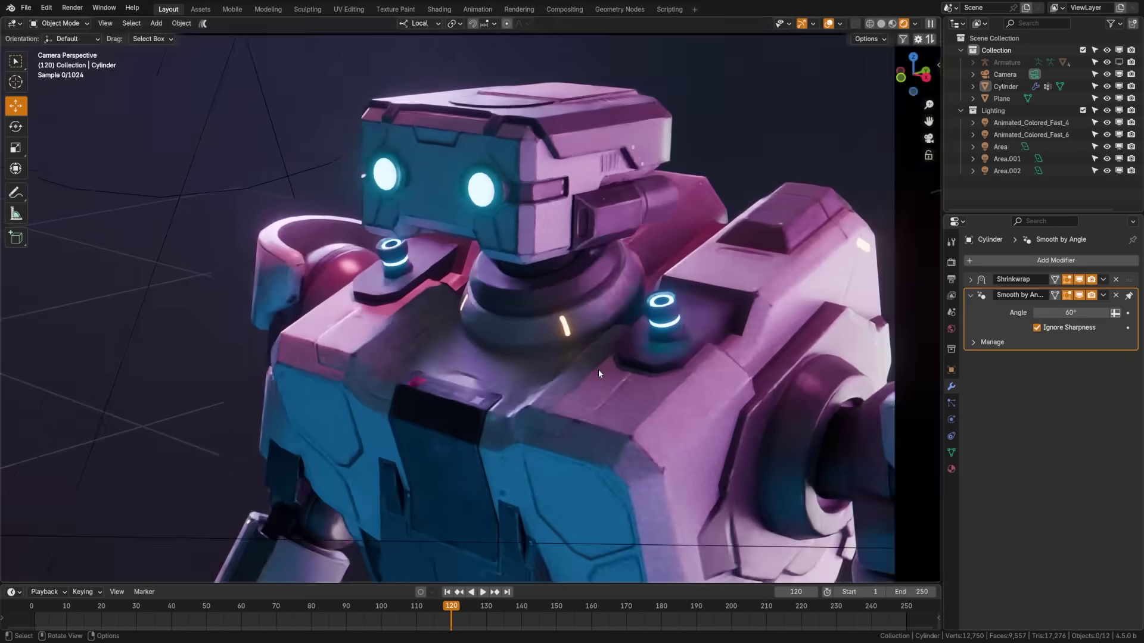
pyautogui.scroll(6, 599, 369)
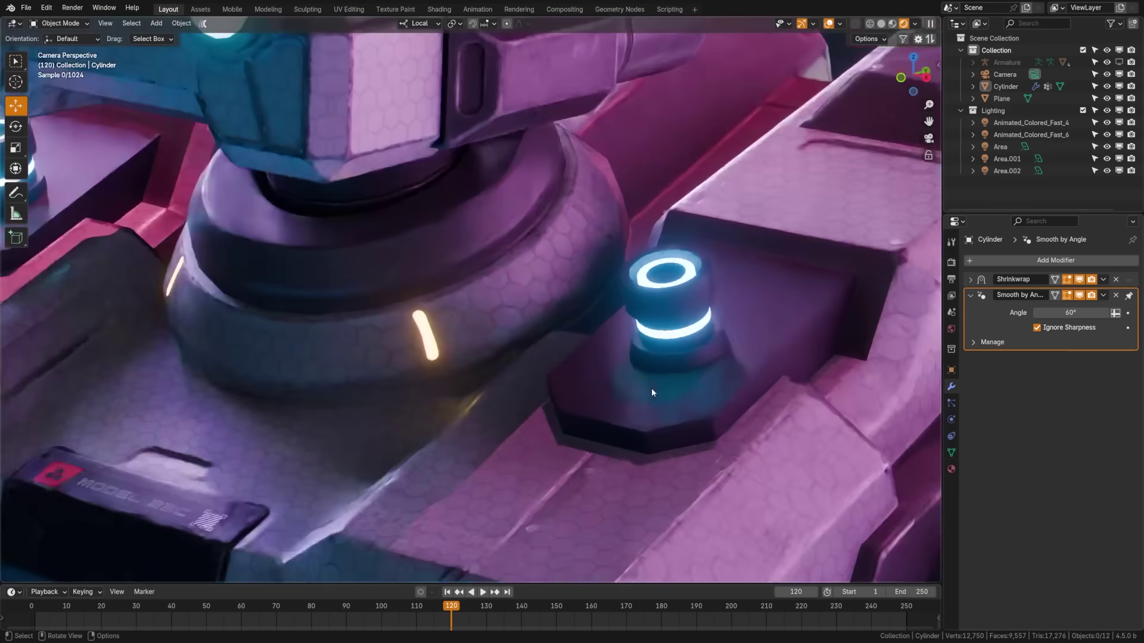
# Step: Frame the glowing bolt in the camera view and select the Cylinder to show its modifiers
pyautogui.keyDown('shift'); pyautogui.moveTo(652, 390); pyautogui.dragTo(752, 428, button='middle'); pyautogui.keyUp('shift')
pyautogui.scroll(3, 582, 397)
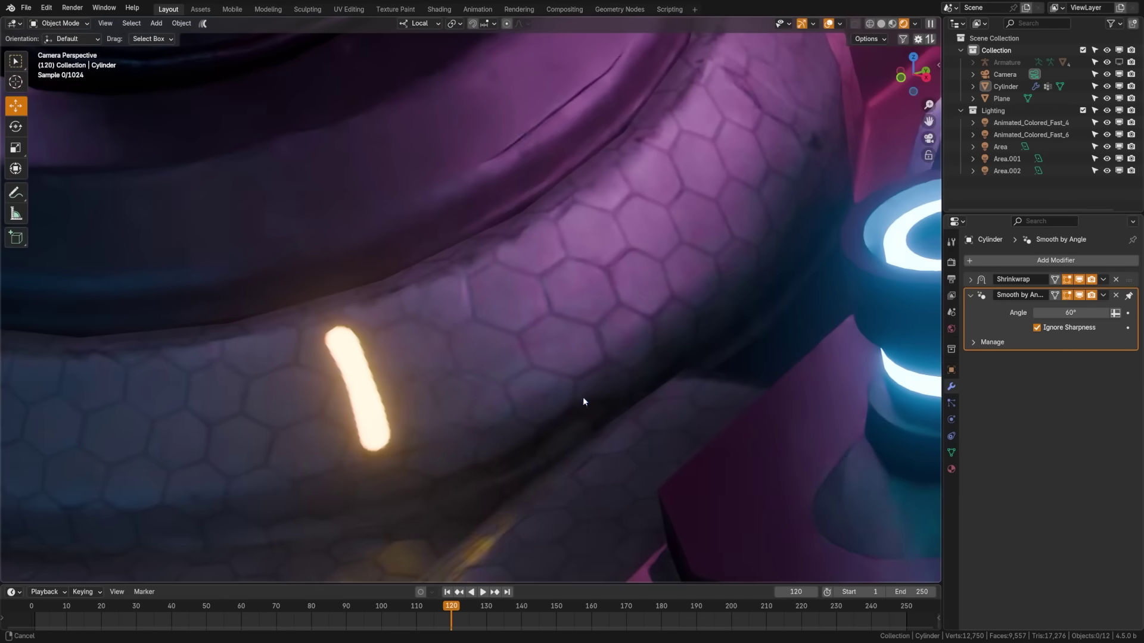
pyautogui.keyDown('shift'); pyautogui.moveTo(583, 397); pyautogui.dragTo(339, 365, button='middle'); pyautogui.keyUp('shift')
pyautogui.keyDown('shift'); pyautogui.moveTo(476, 392); pyautogui.dragTo(489, 350, button='middle'); pyautogui.keyUp('shift')
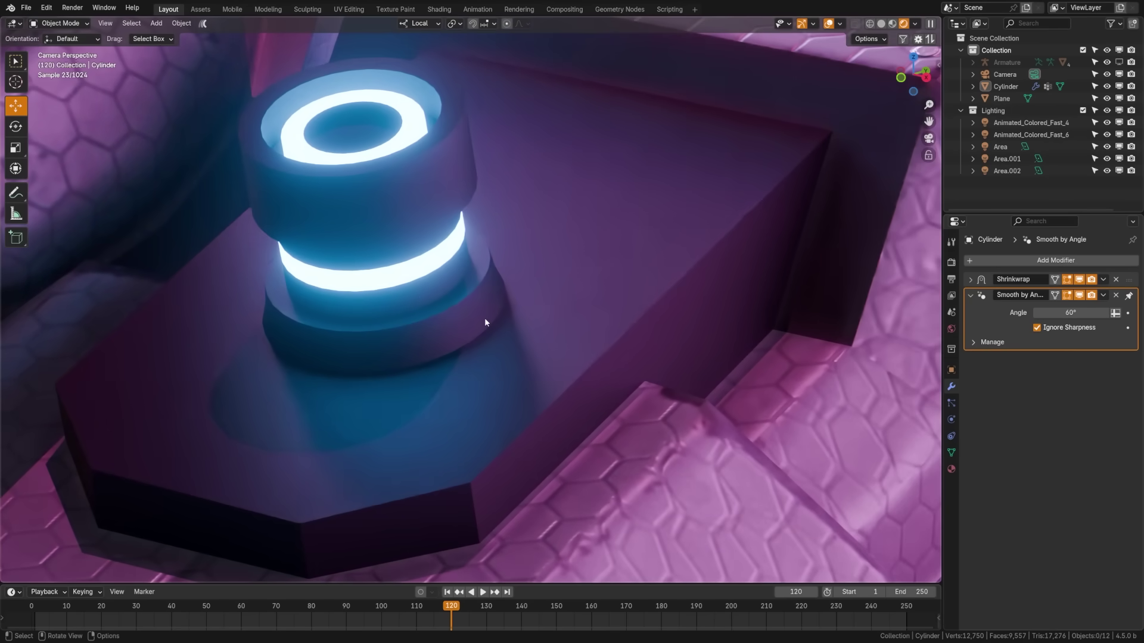
pyautogui.click(484, 317)
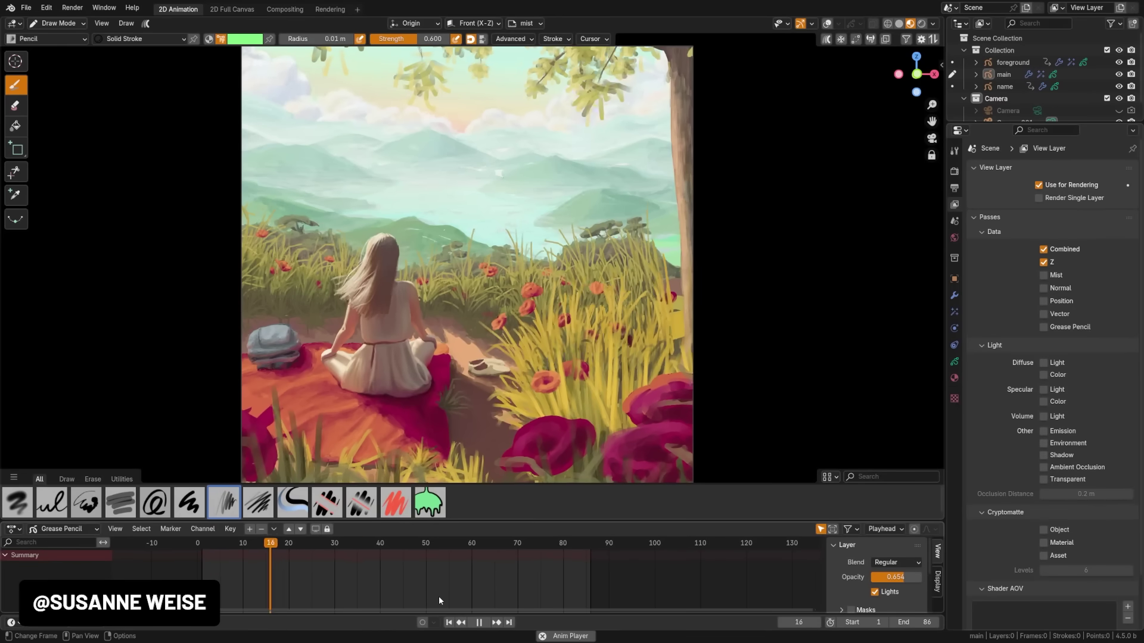
# Step: Play the painted hillside animation, switch to Object Mode, and enable the Grease Pencil pass
pyautogui.press('space')
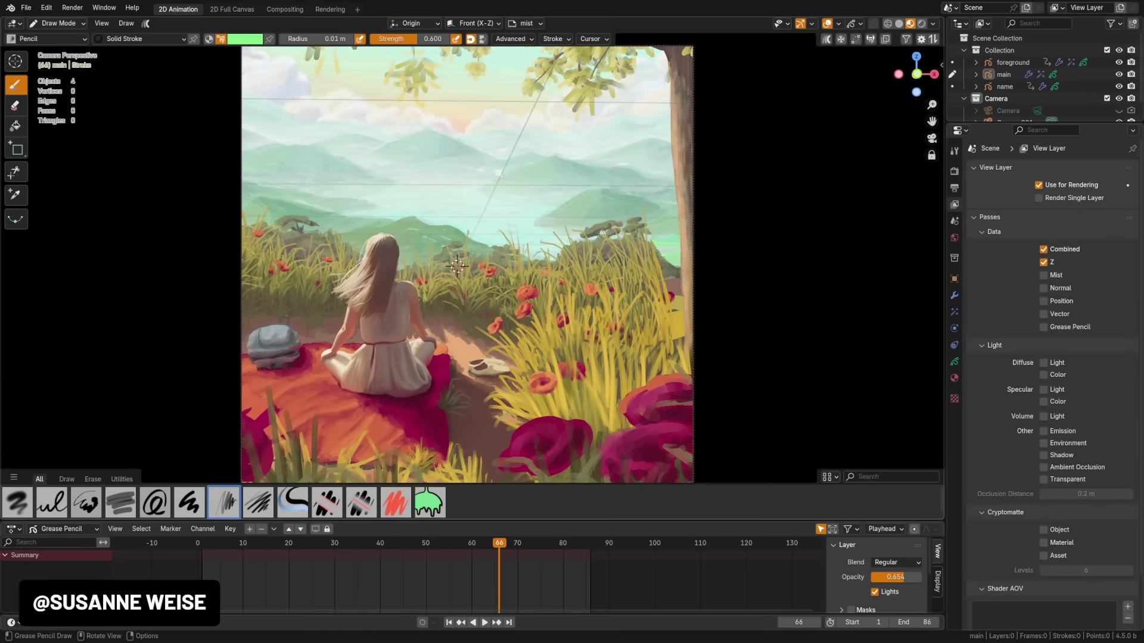
pyautogui.hotkey('ctrl', 'Tab')
pyautogui.click(839, 24)
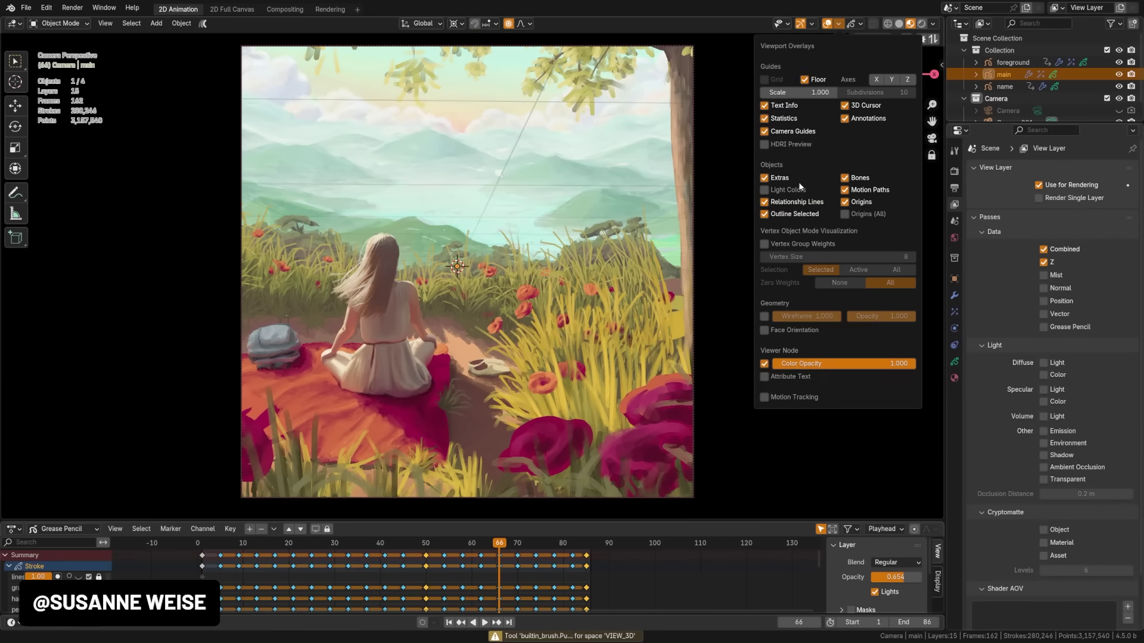
pyautogui.moveTo(525, 334); pyautogui.dragTo(547, 377, button='middle')
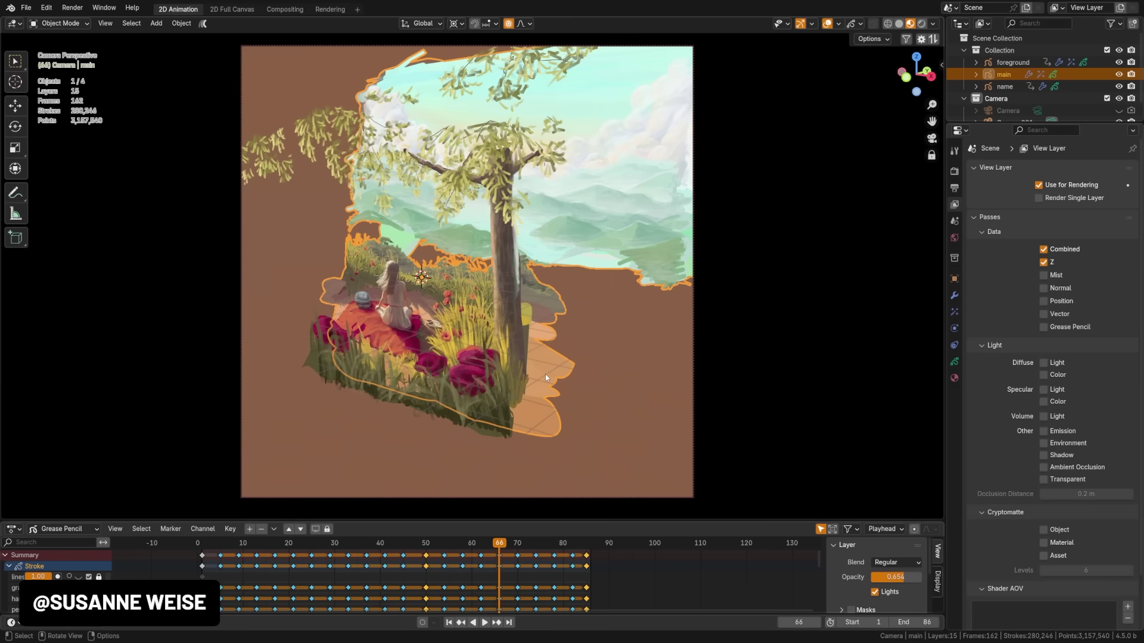
pyautogui.scroll(-3, 1000, 271)
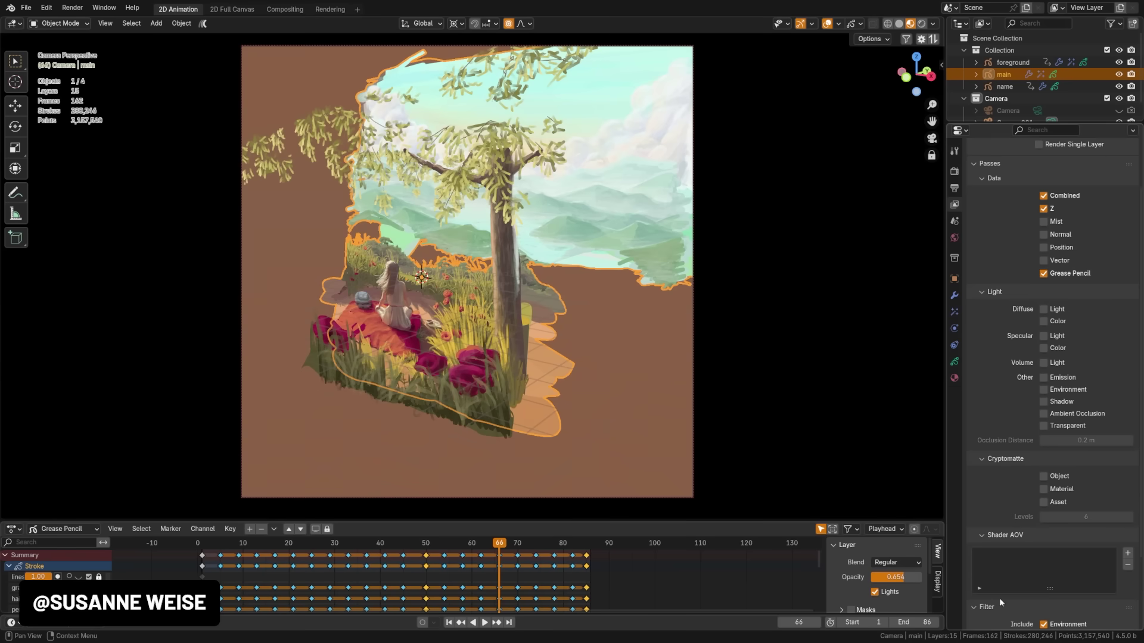
# Step: Render the frame with F12, turn on compositing nodes, and arrange the Render Layers node
pyautogui.press('F12')
pyautogui.click(285, 10)
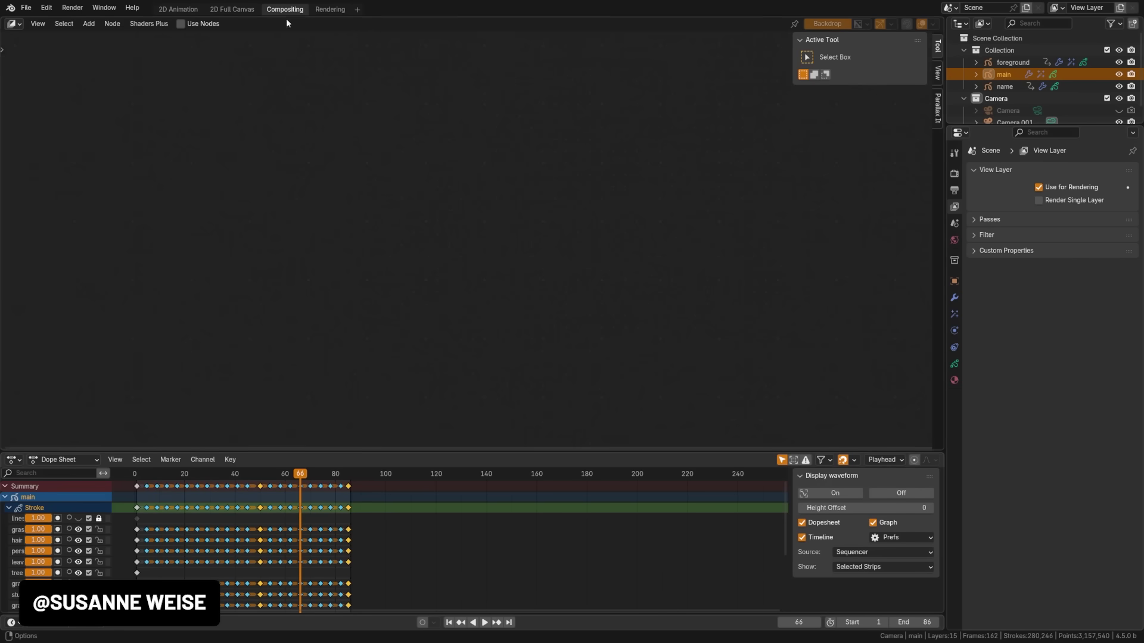
pyautogui.click(181, 23)
pyautogui.moveTo(318, 271); pyautogui.dragTo(103, 259)
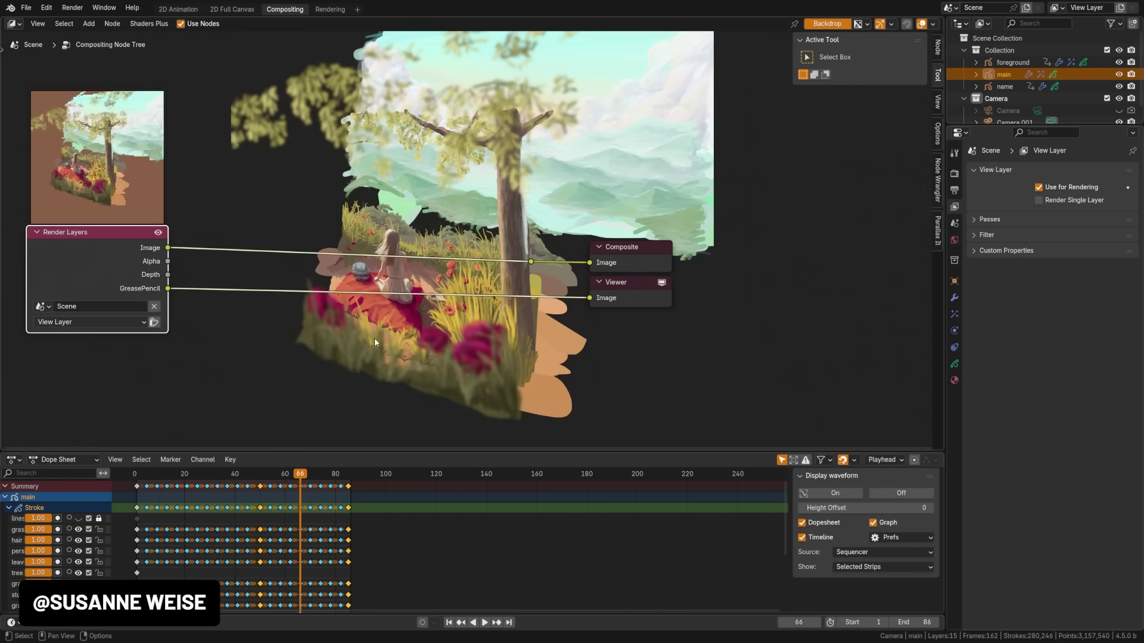
pyautogui.moveTo(374, 338); pyautogui.dragTo(376, 382, button='middle')
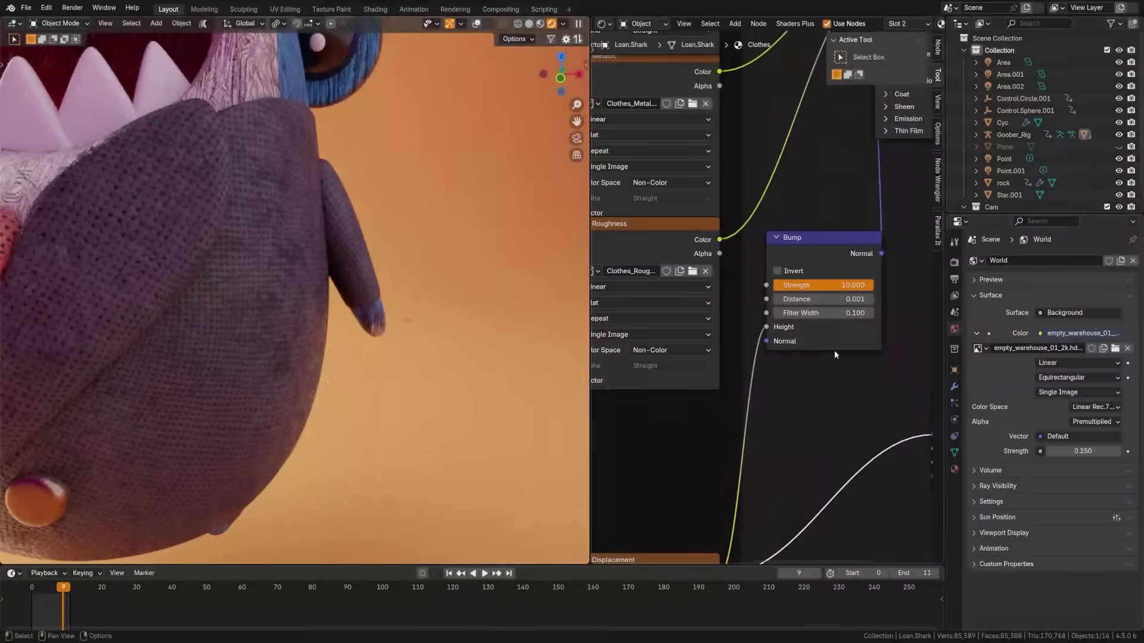
# Step: Drag the Bump node's Filter Width field down to 0.001 in the Shader Editor
pyautogui.moveTo(824, 313); pyautogui.dragTo(876, 312)
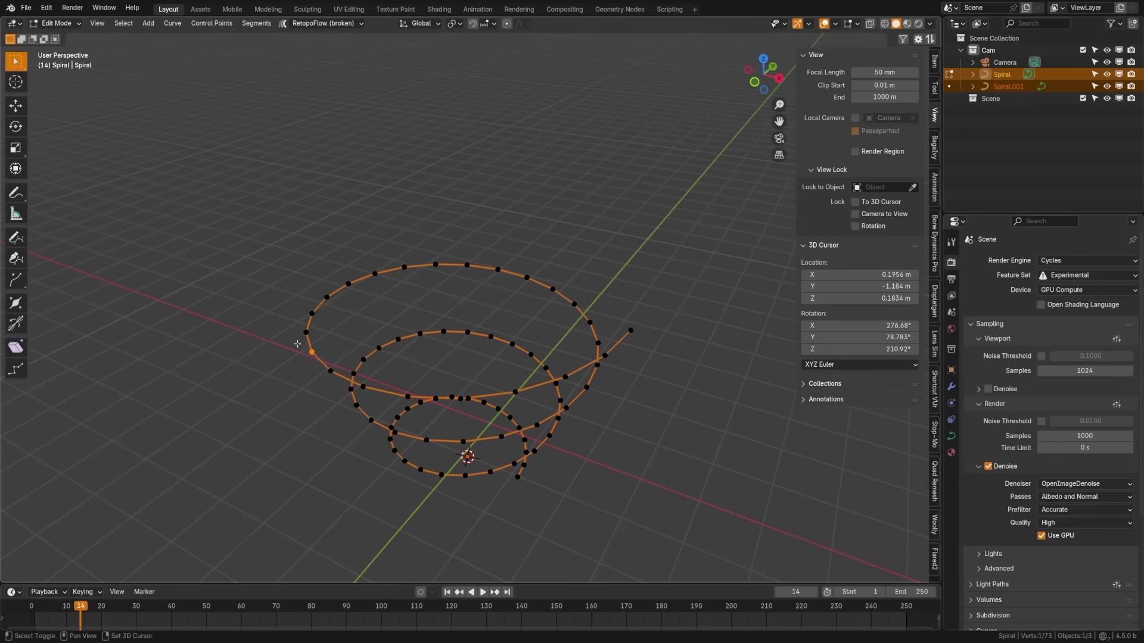
# Step: Separate the chosen spiral points into Spiral.002, then select both curves and try 'join' via F3
pyautogui.click(192, 116)
pyautogui.press('Tab')
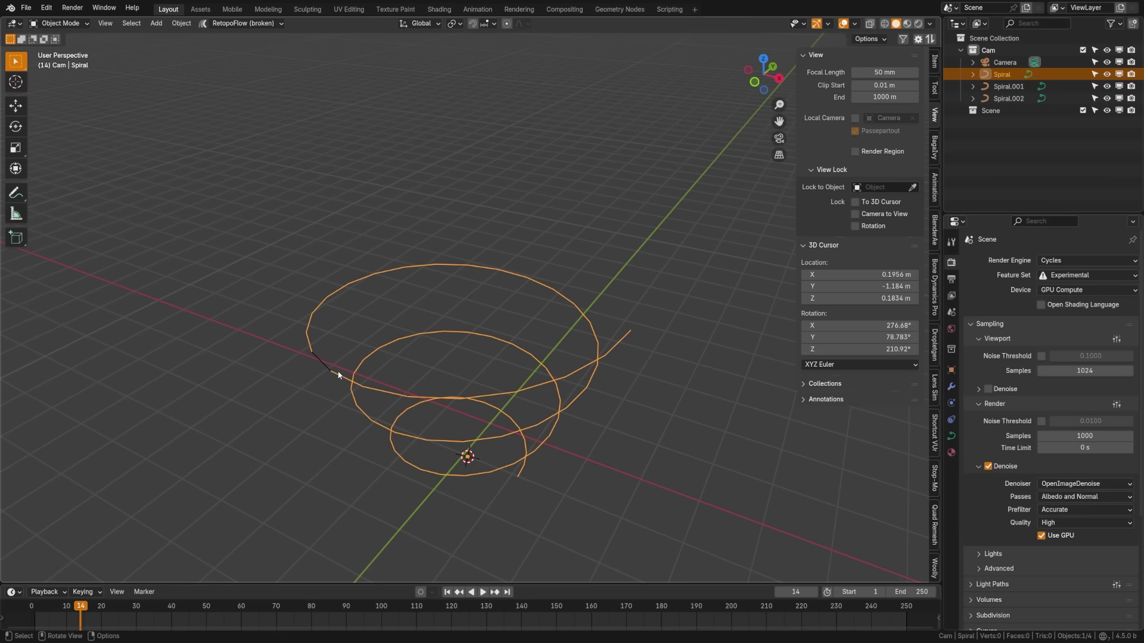
pyautogui.keyDown('shift'); pyautogui.click(336, 372); pyautogui.keyUp('shift')
pyautogui.press('Tab')
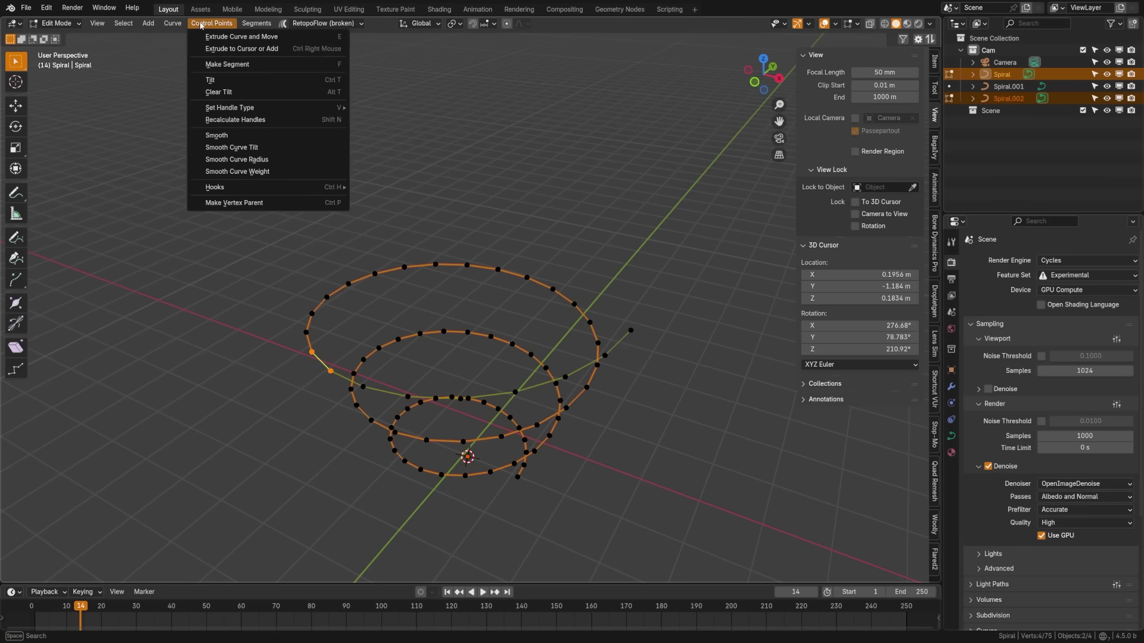
pyautogui.press('F3')
pyautogui.write('join')
pyautogui.press('Return')
pyautogui.press('F3')
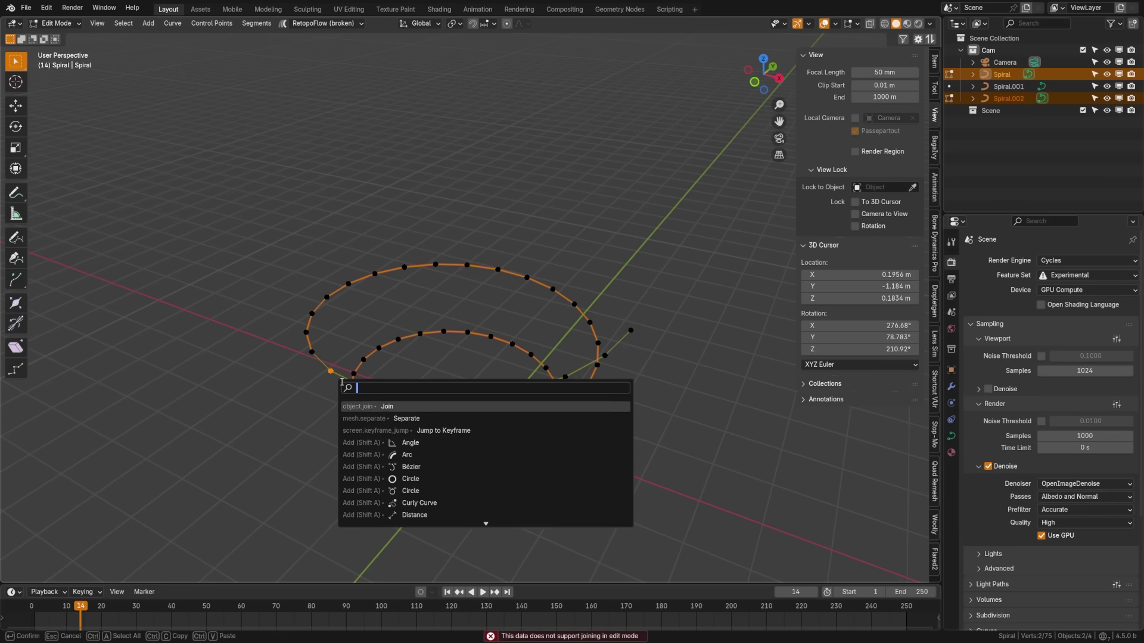
pyautogui.press('Return')
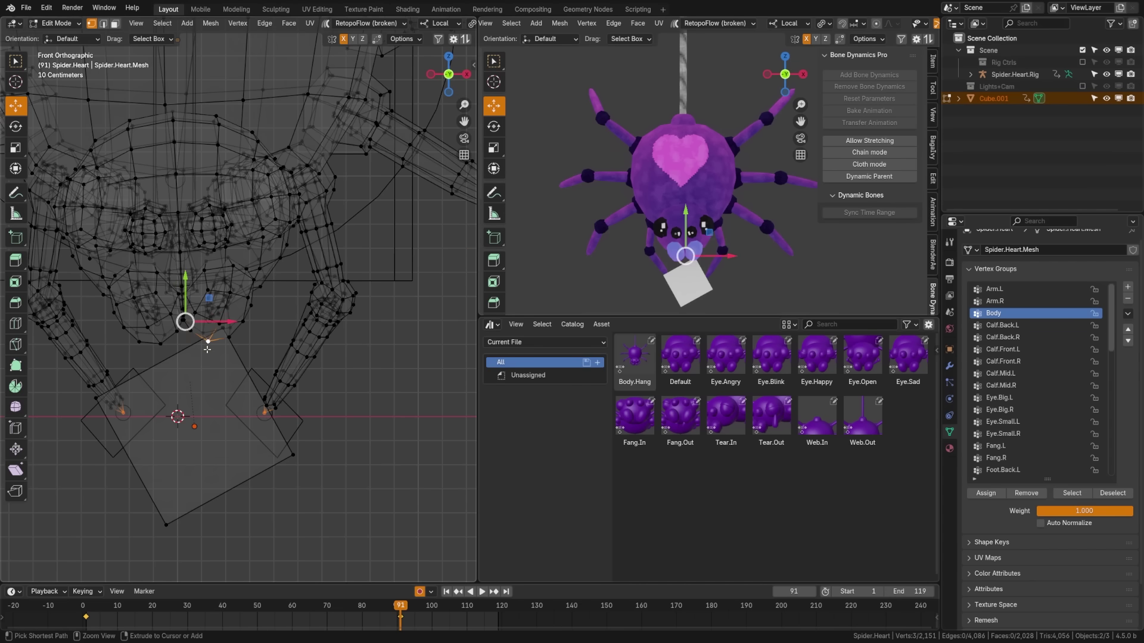
# Step: Vertex-parent the cube to the spider mesh with Ctrl+P, then deselect everything
pyautogui.press('Tab')
pyautogui.click(208, 350)
pyautogui.keyDown('shift'); pyautogui.click(172, 324); pyautogui.keyUp('shift')
pyautogui.hotkey('ctrl', 'p')
pyautogui.click(129, 367)
pyautogui.hotkey('alt', 'a')
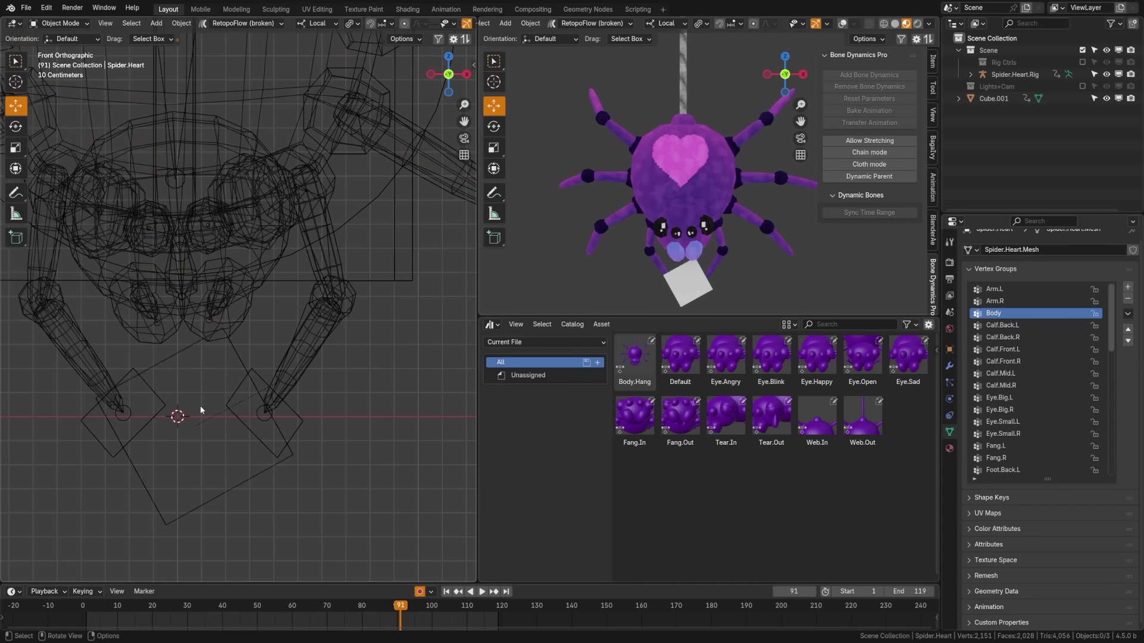
# Step: Play the spider animation with the cube selected and its Object Properties shown
pyautogui.hotkey('shift', 'z')
pyautogui.press('space')
pyautogui.click(285, 389)
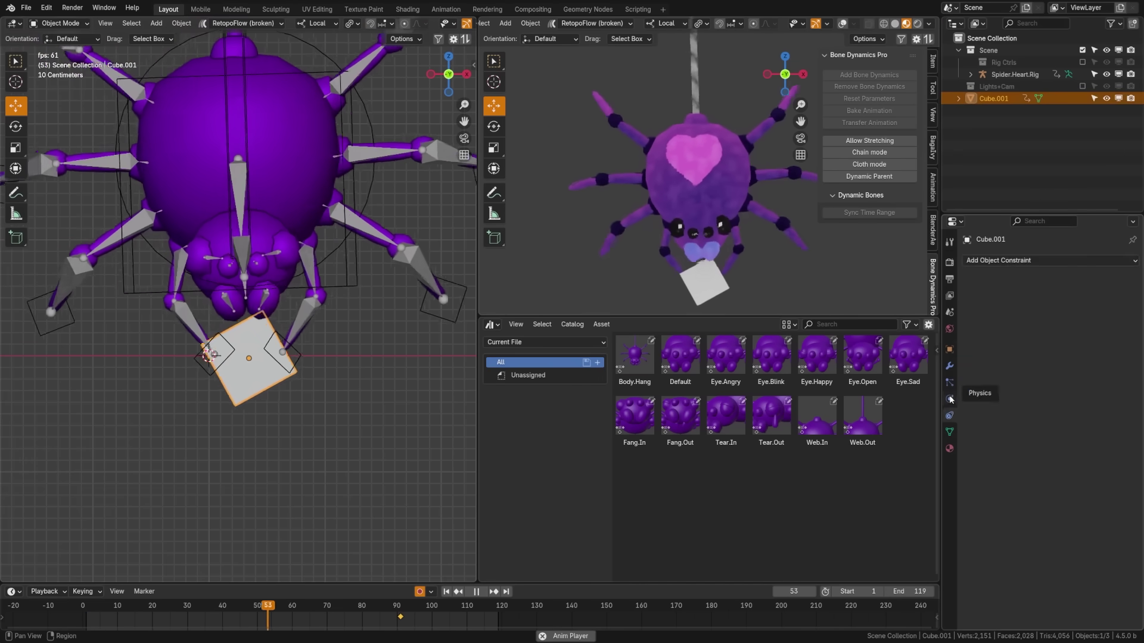
pyautogui.click(949, 350)
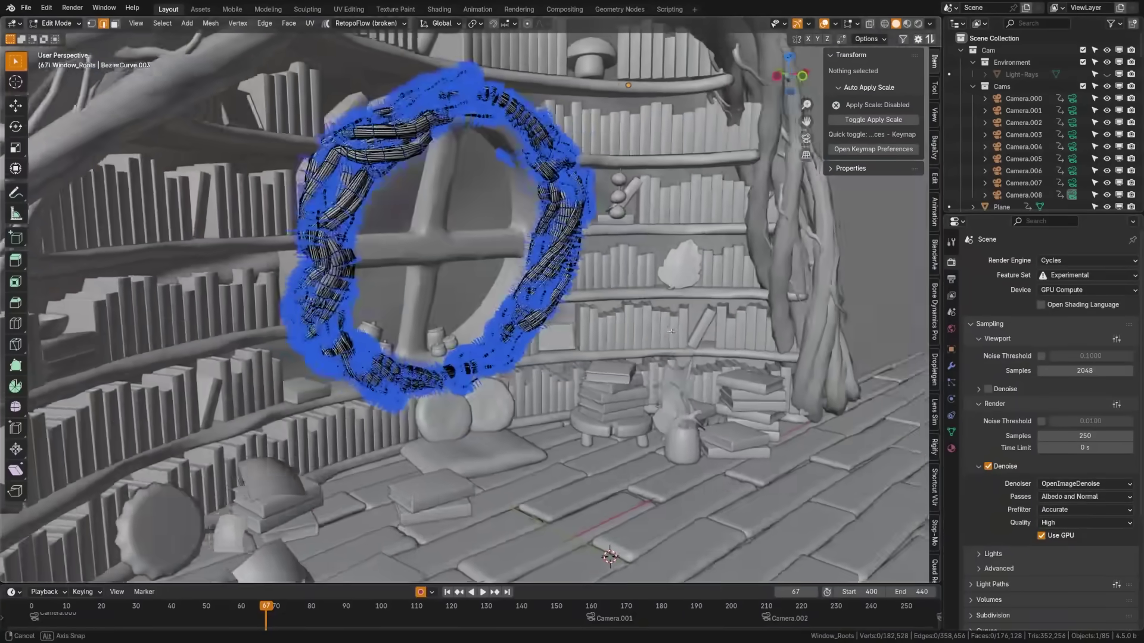
# Step: Switch the viewport to Rendered shading, then back to Solid
pyautogui.press('z')
pyautogui.click(647, 257)
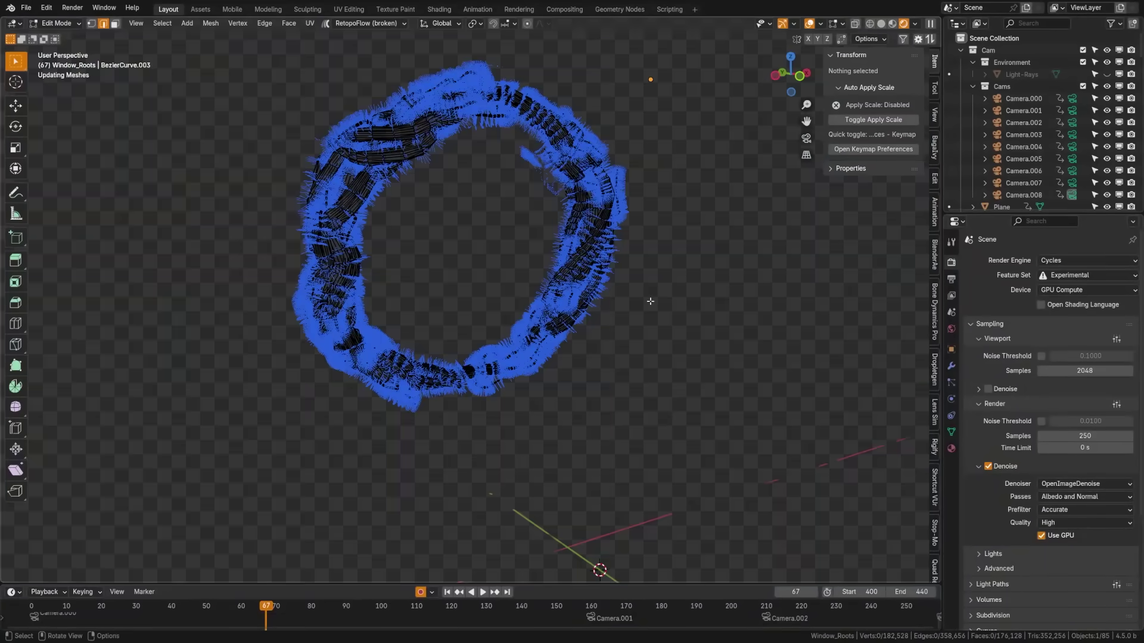
pyautogui.scroll(-3, 651, 301)
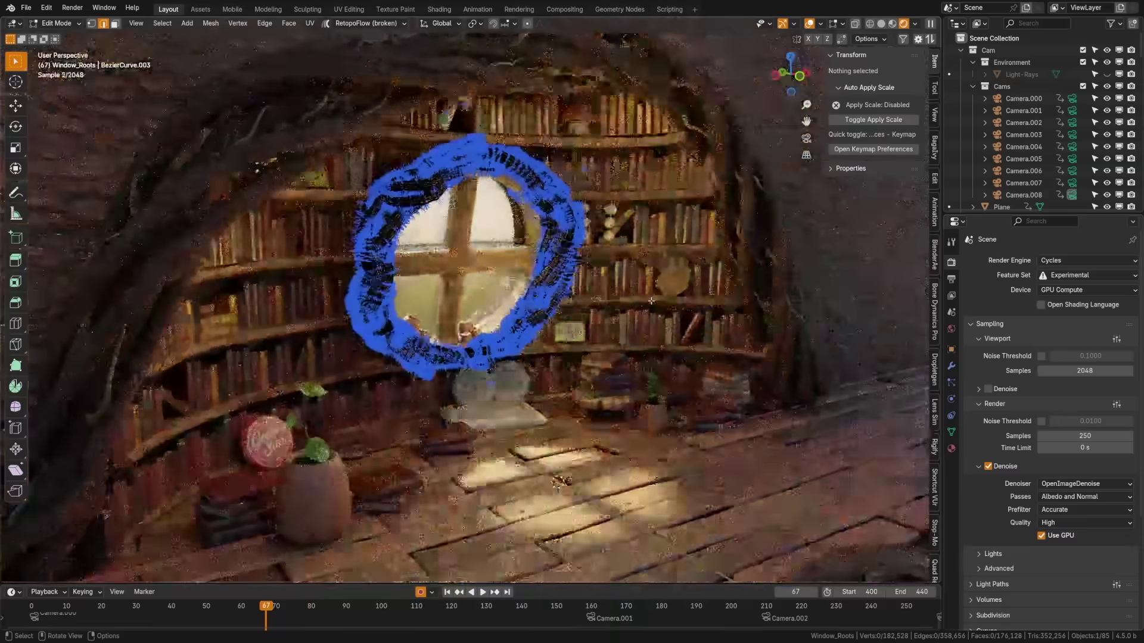
pyautogui.scroll(3, 609, 311)
pyautogui.press('z')
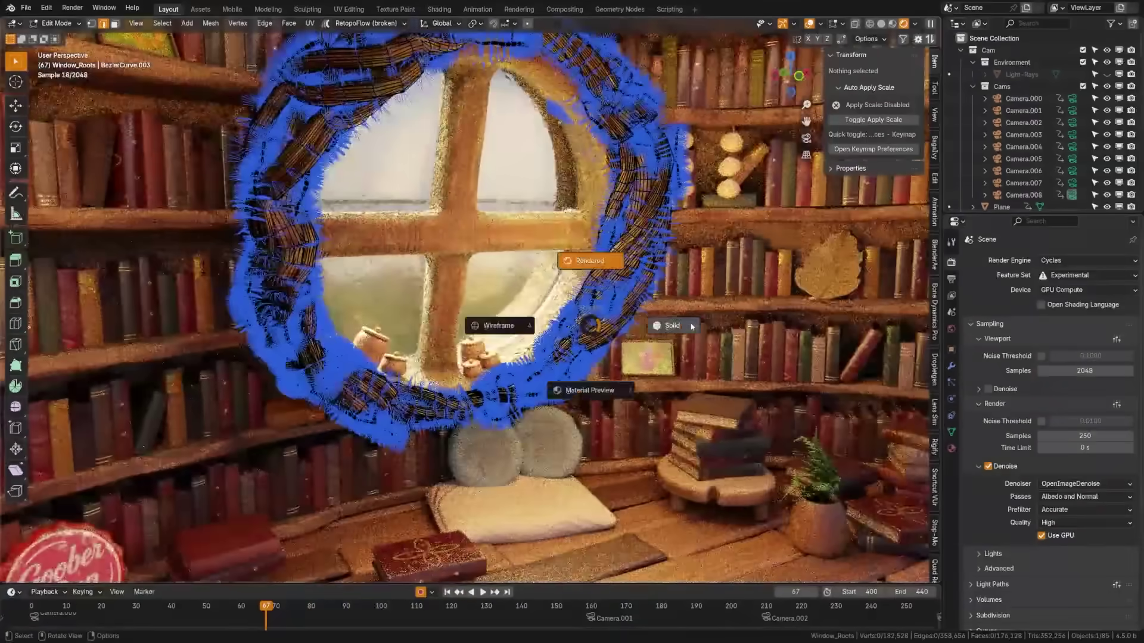
pyautogui.click(592, 388)
pyautogui.scroll(1, 263, 320)
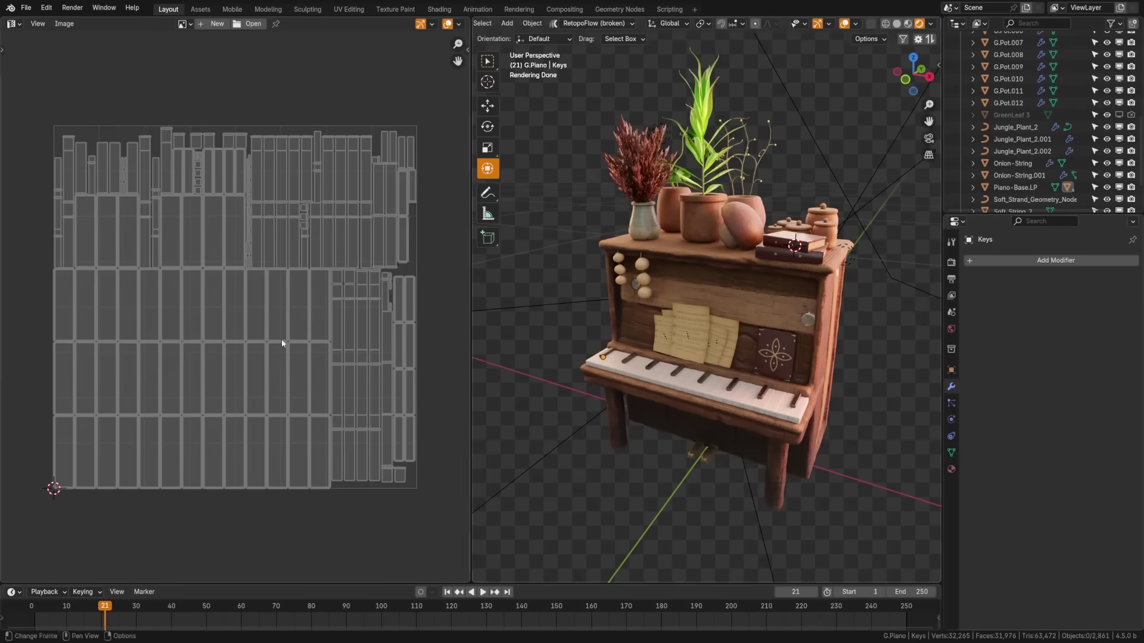
# Step: Select all 21 piano objects and enter Edit Mode with all geometry selected
pyautogui.click(649, 334)
pyautogui.click(654, 336)
pyautogui.click(659, 340)
pyautogui.click(775, 280)
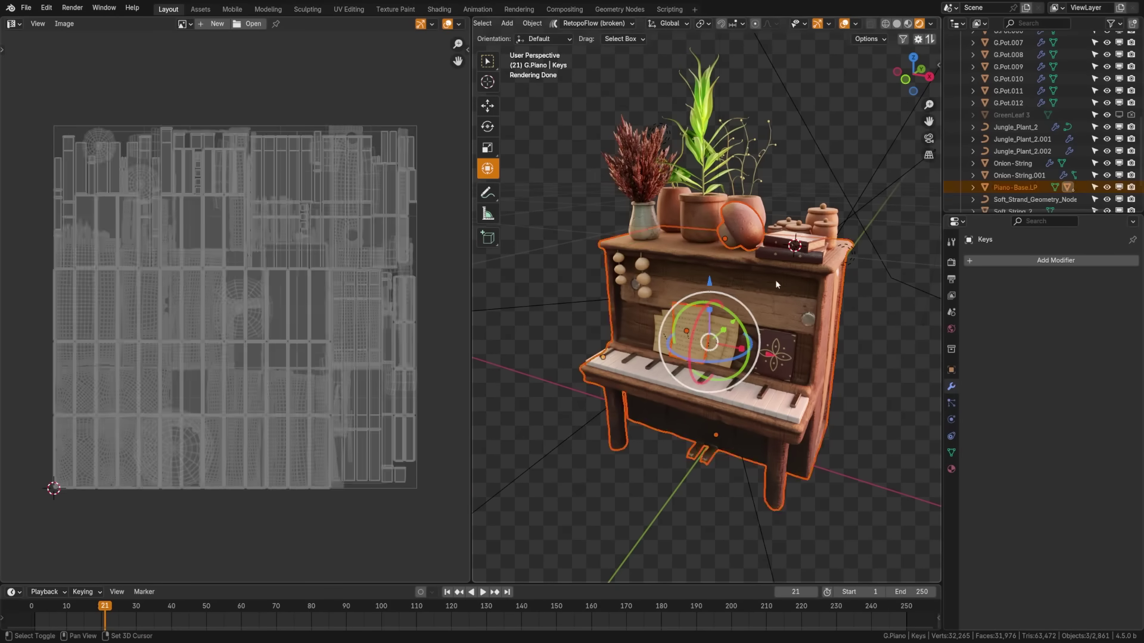
pyautogui.press('a')
pyautogui.press('Tab')
pyautogui.press('a')
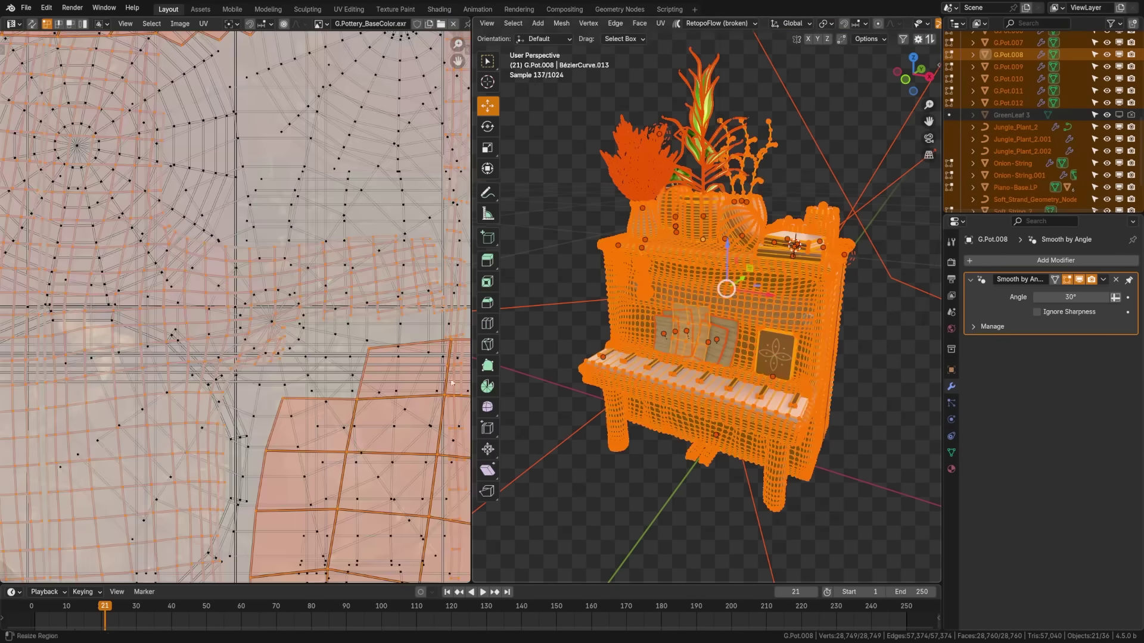
pyautogui.scroll(-4, 236, 307)
pyautogui.scroll(3, 235, 307)
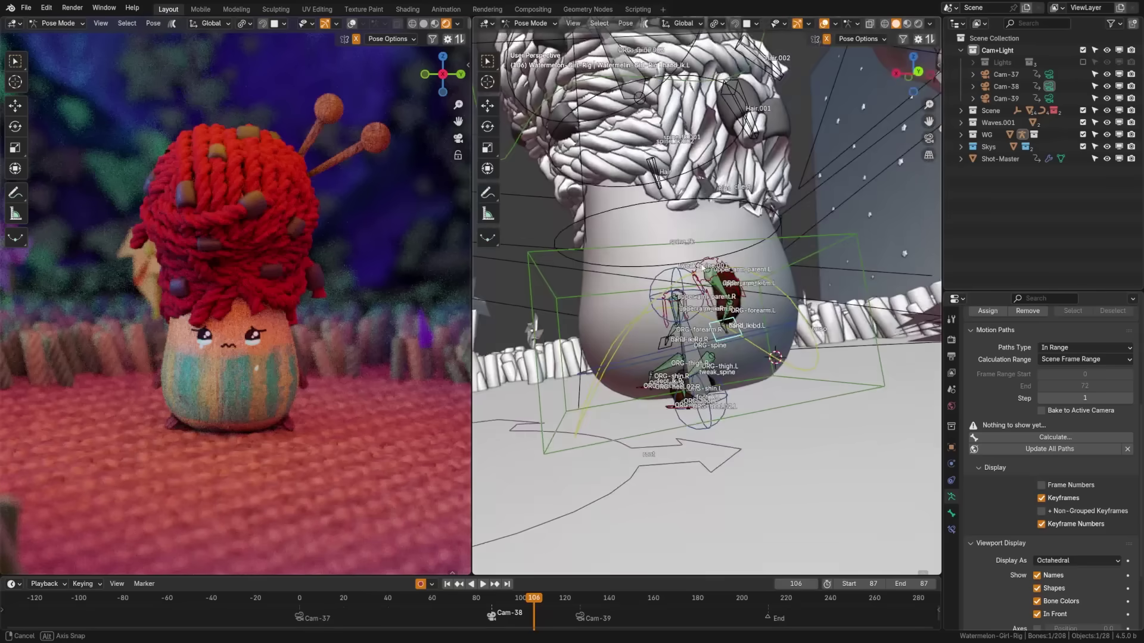
# Step: Orbit around the Goober character, add the upper manatee, and open the Shape Keys specials menu
pyautogui.moveTo(732, 273); pyautogui.dragTo(666, 364, button='middle')
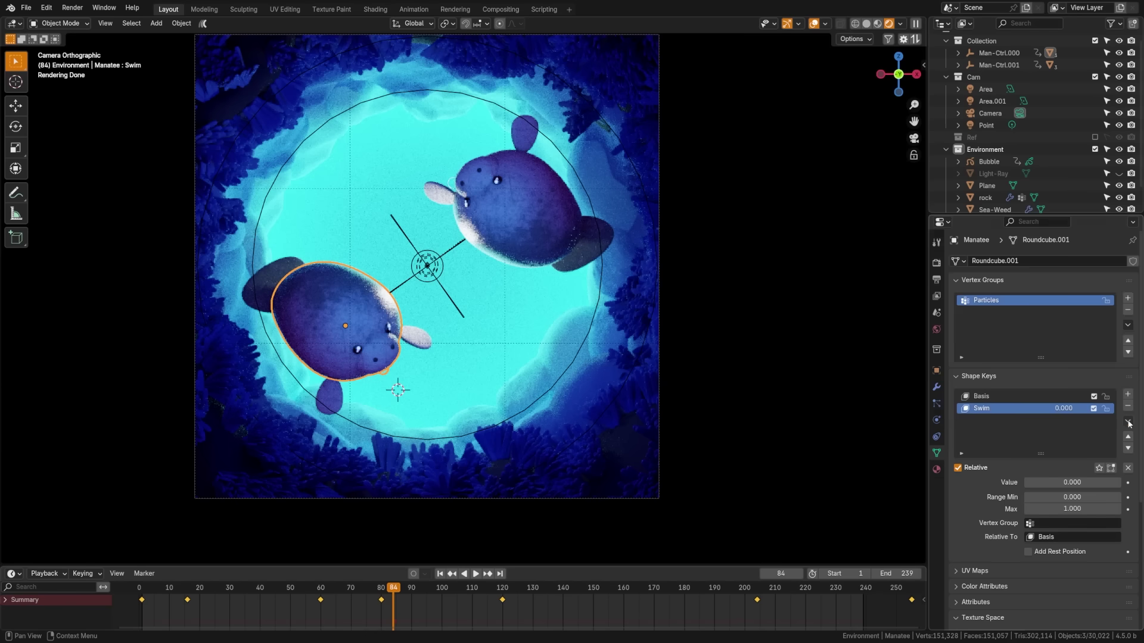
pyautogui.click(1128, 420)
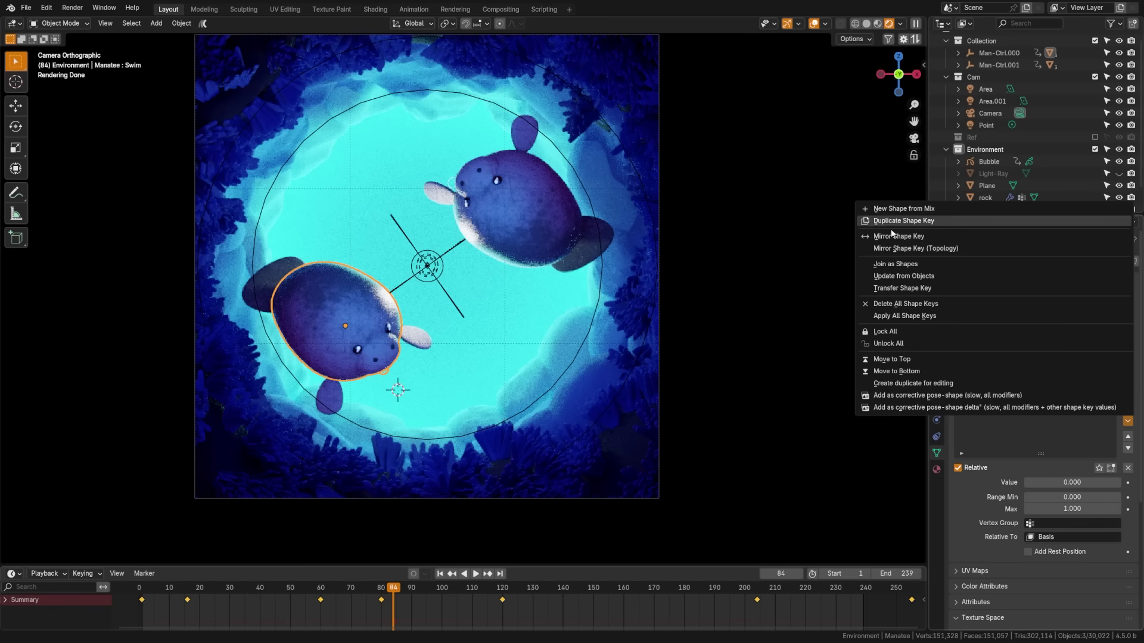
pyautogui.keyDown('shift'); pyautogui.click(541, 223); pyautogui.keyUp('shift')
pyautogui.click(1128, 422)
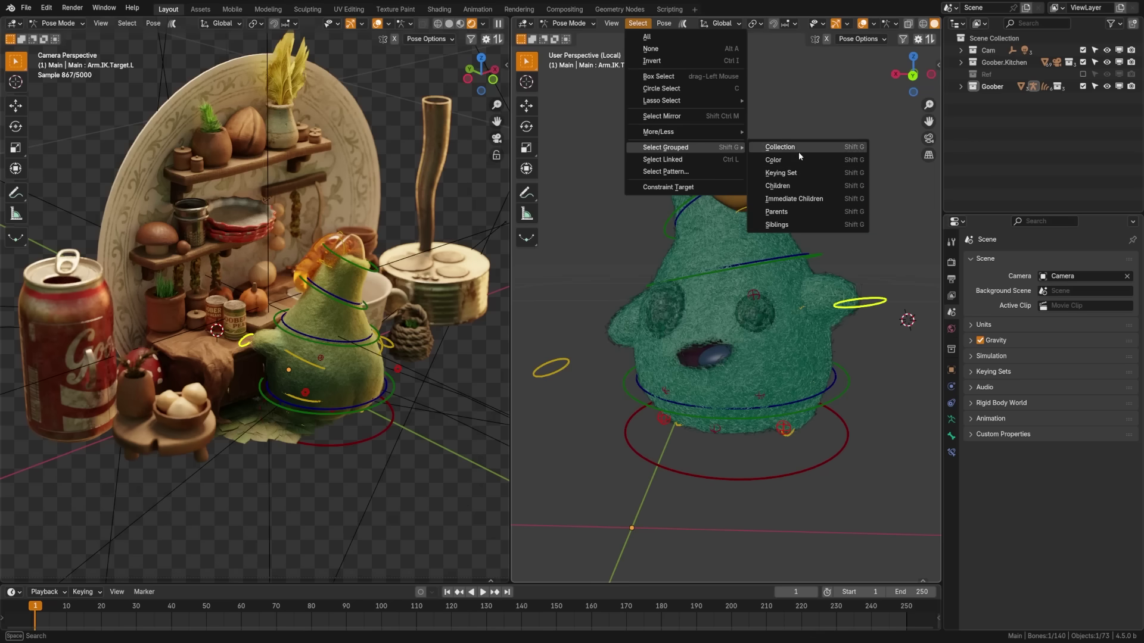
# Step: Select the rig's child bones via Select Grouped, adjust Type, and scrub Knot Bot to frame 15
pyautogui.click(796, 188)
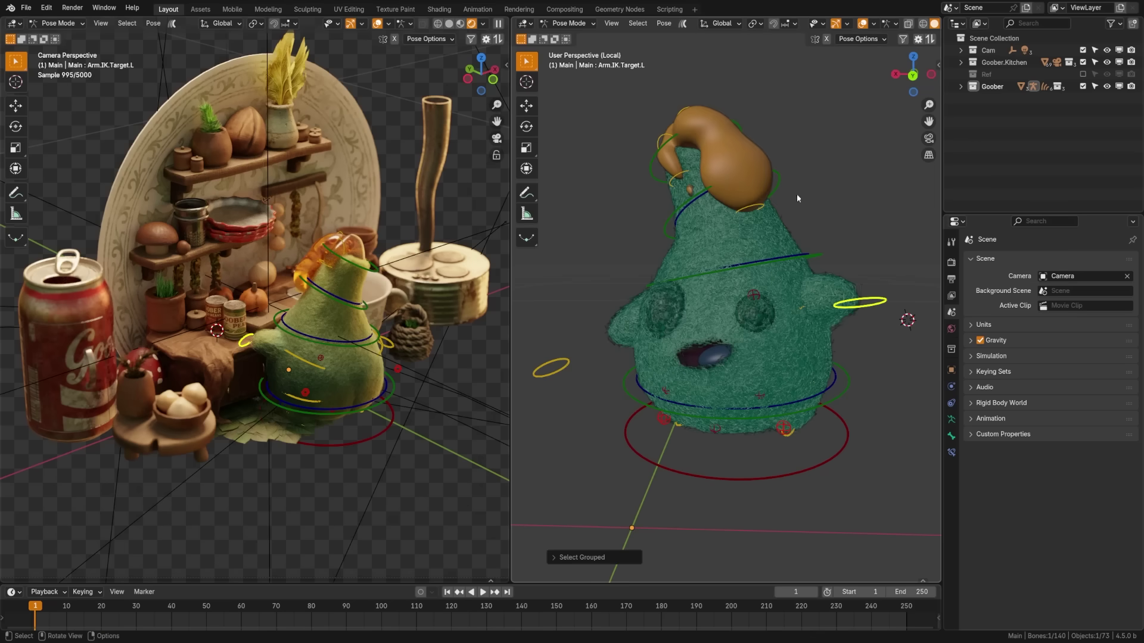
pyautogui.click(569, 559)
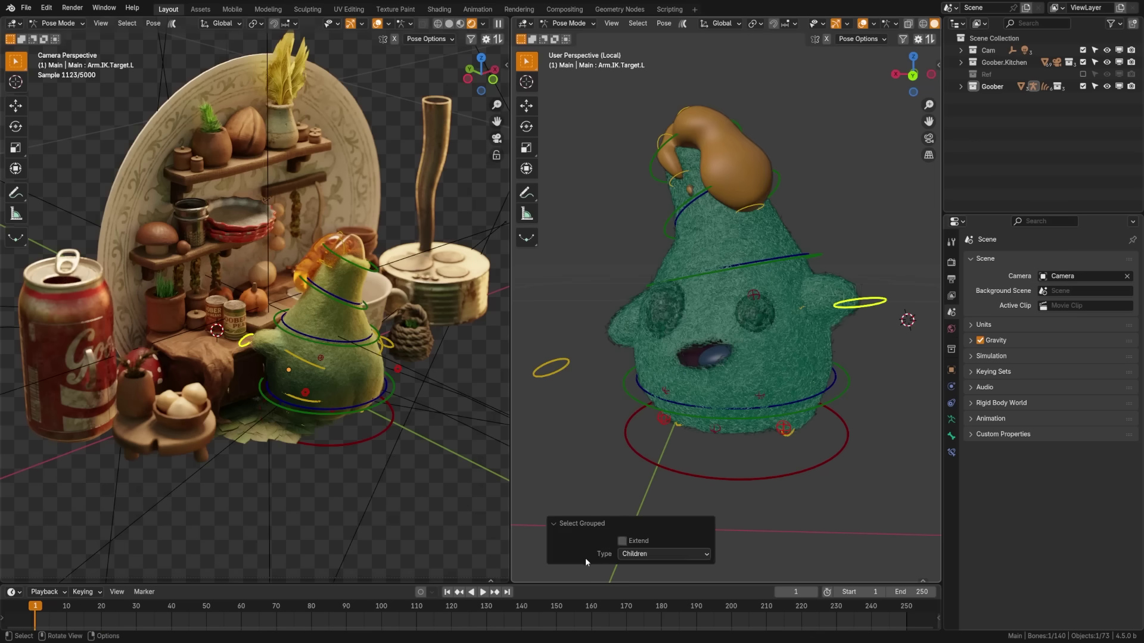
pyautogui.click(648, 554)
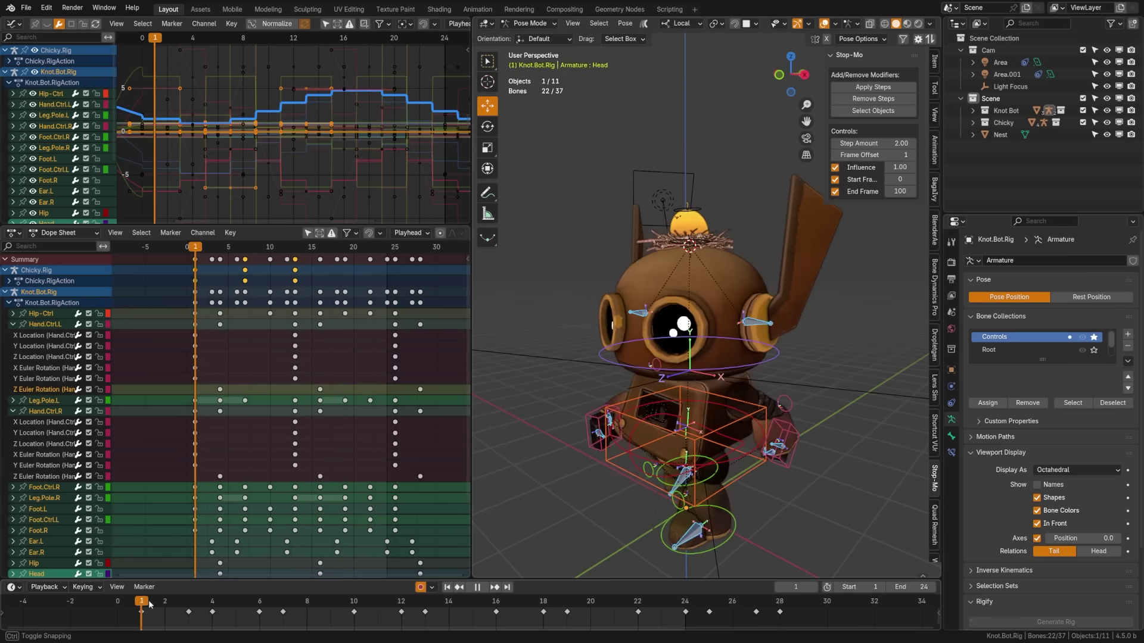
pyautogui.moveTo(148, 599); pyautogui.dragTo(233, 627)
pyautogui.moveTo(229, 252); pyautogui.dragTo(270, 232)
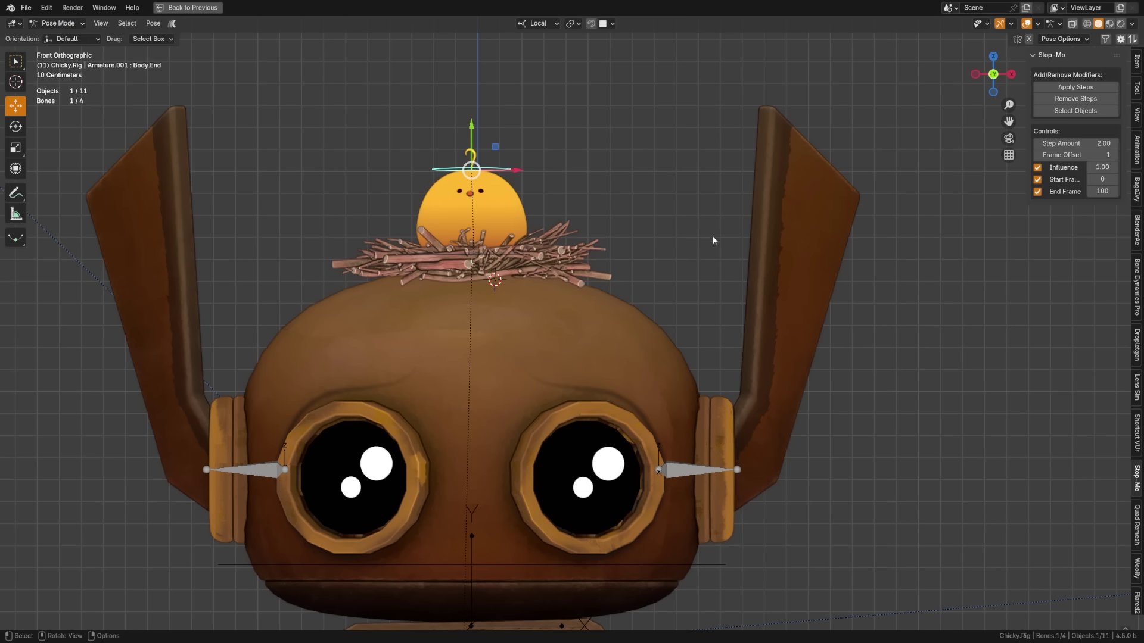
# Step: Key only the Available channels, then jump through five successive keyframes via Quick Favorites
pyautogui.press('k')
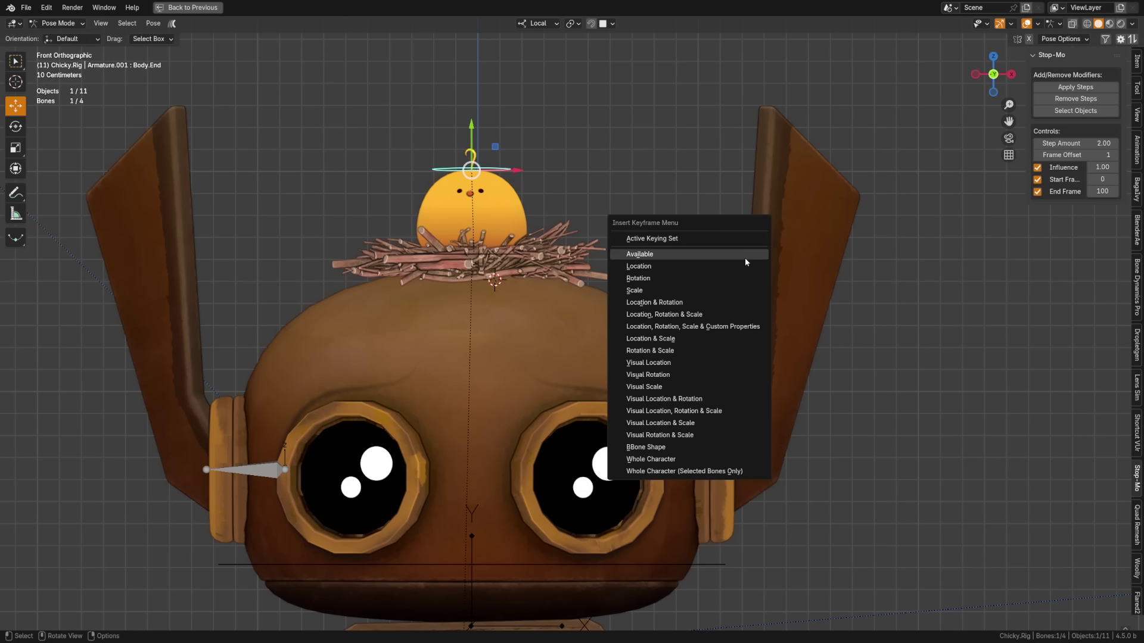
pyautogui.click(745, 257)
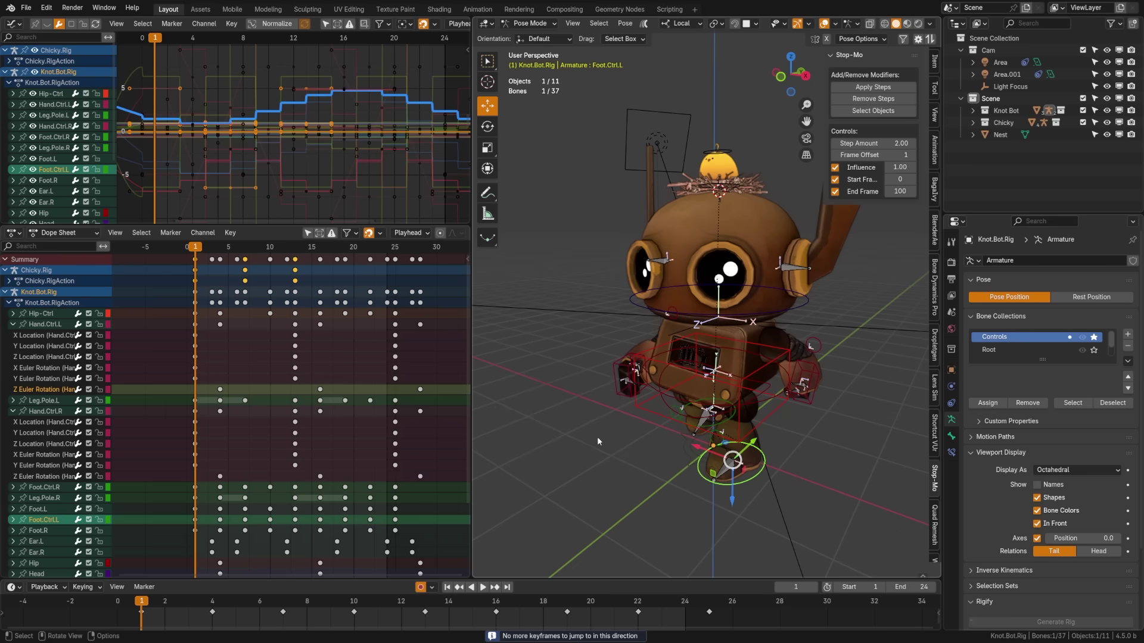
pyautogui.press('q')
pyautogui.click(583, 441)
pyautogui.press('q')
pyautogui.click(584, 439)
pyautogui.press('q')
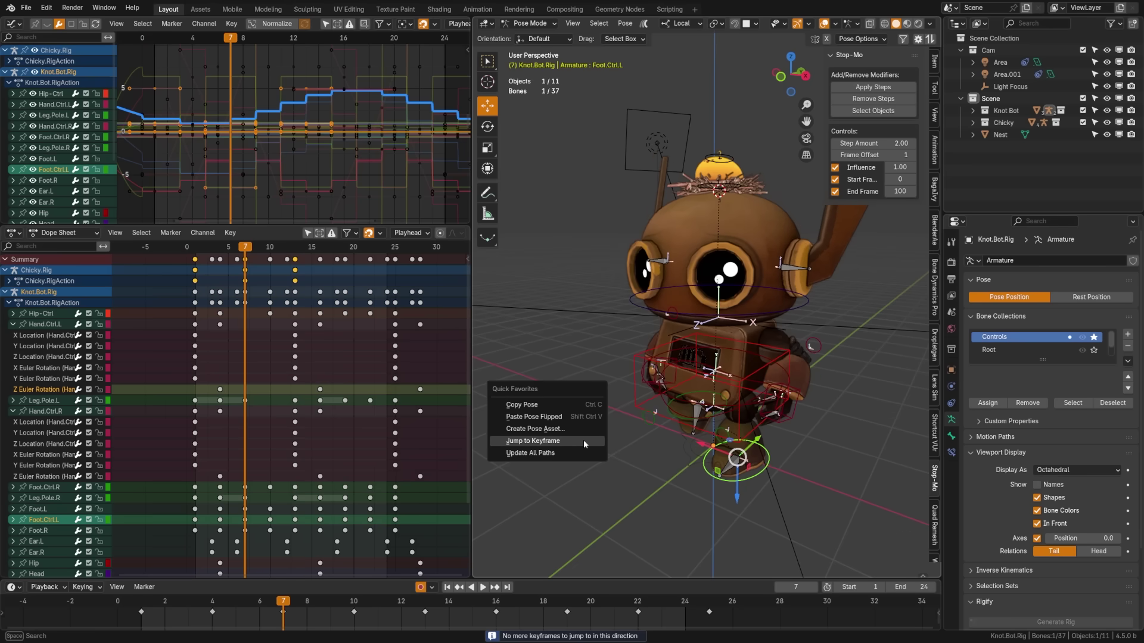
pyautogui.click(583, 440)
pyautogui.press('q')
pyautogui.click(584, 440)
pyautogui.press('q')
pyautogui.click(584, 439)
# Step: Enable the Copy Global Transform add-on and scrub the shark to frame 6
pyautogui.press('q')
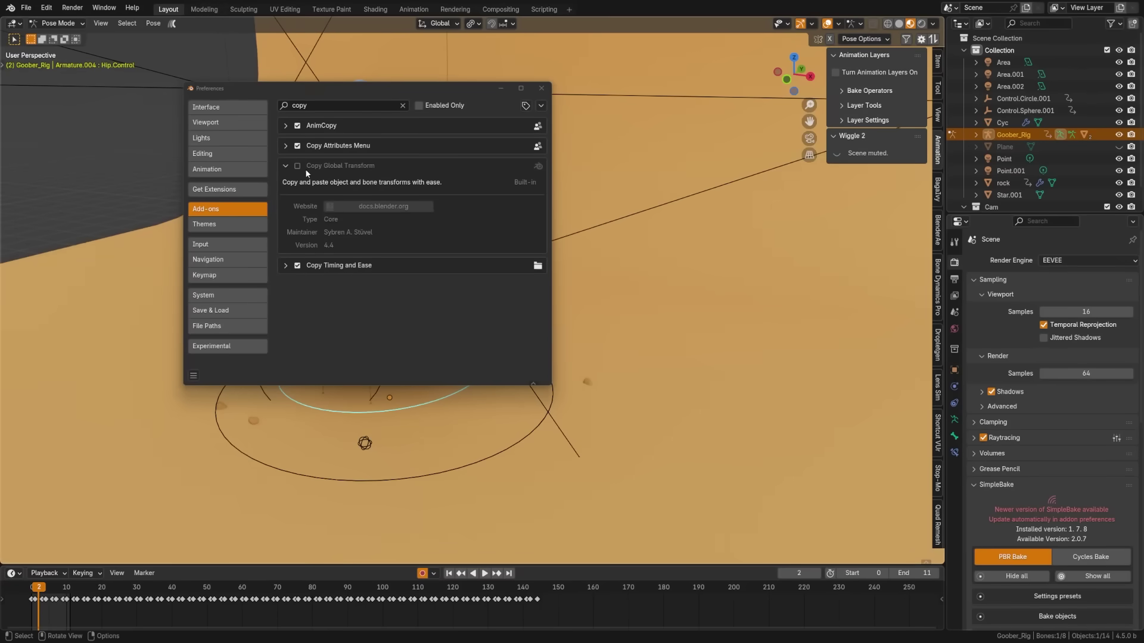
pyautogui.click(297, 166)
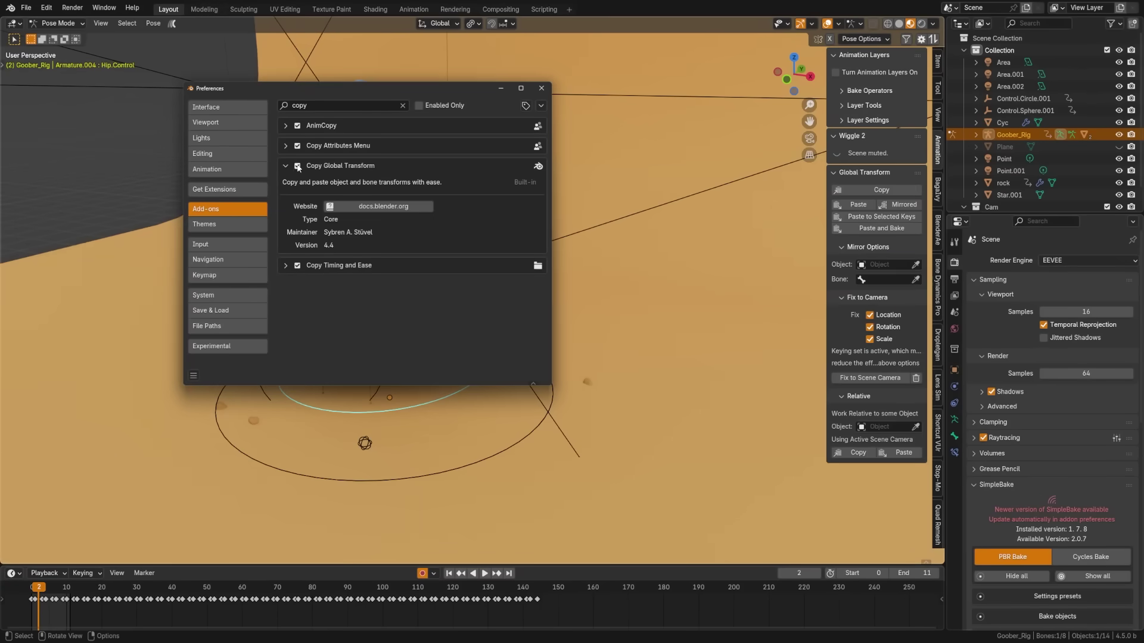
pyautogui.click(540, 90)
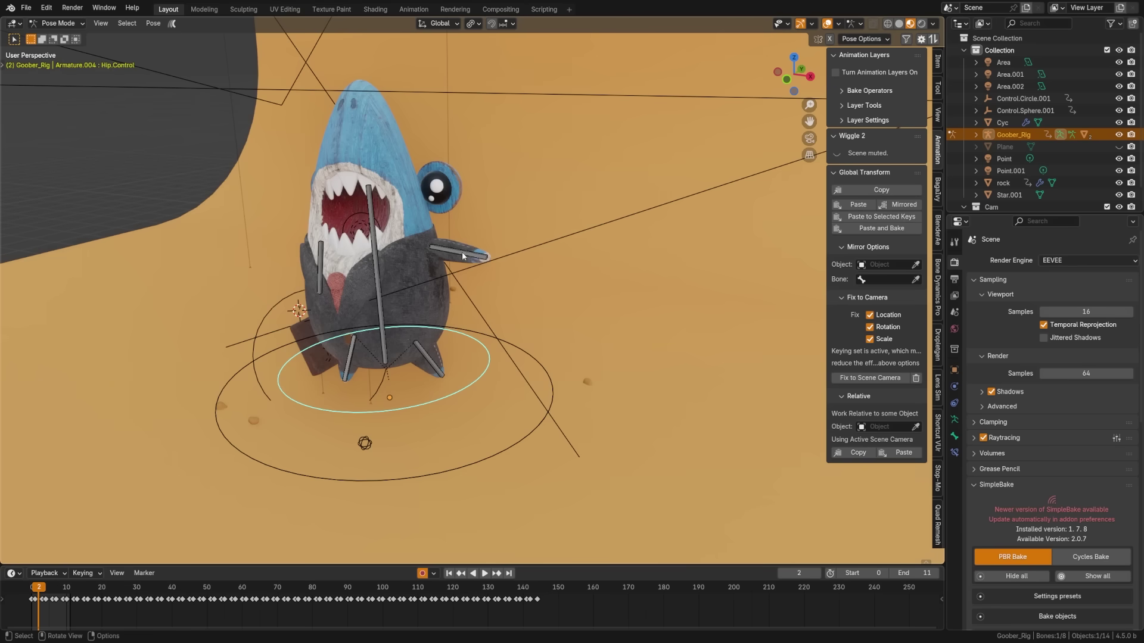
pyautogui.moveTo(41, 590); pyautogui.dragTo(52, 591)
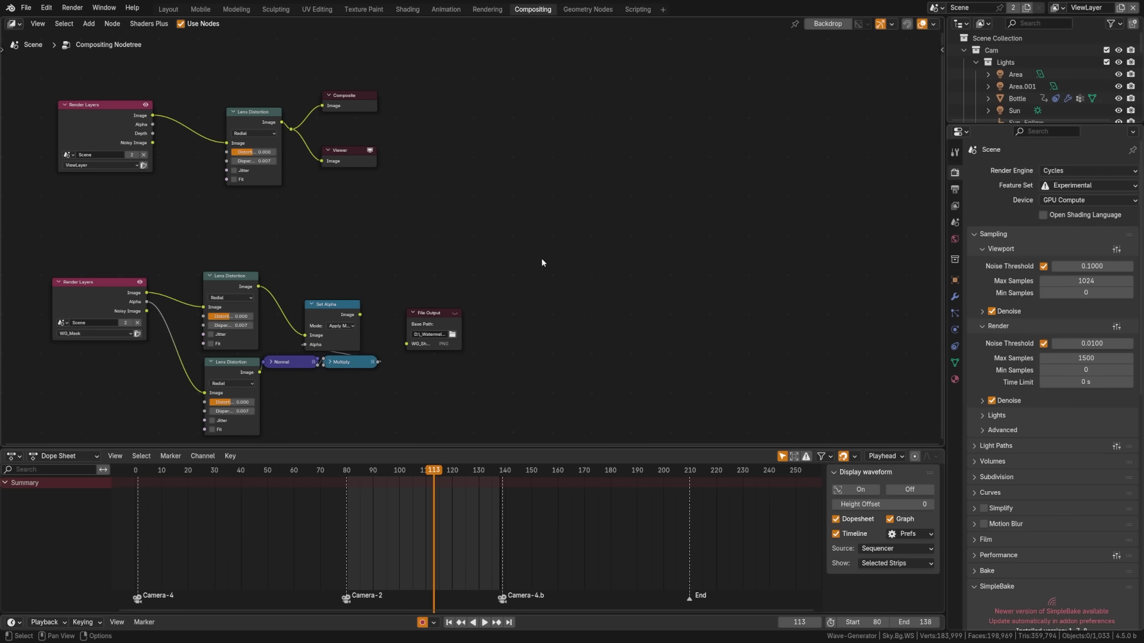
# Step: Connect the Goober-Forest image to the Image Info node and change the Brick Texture scale
pyautogui.moveTo(667, 239)
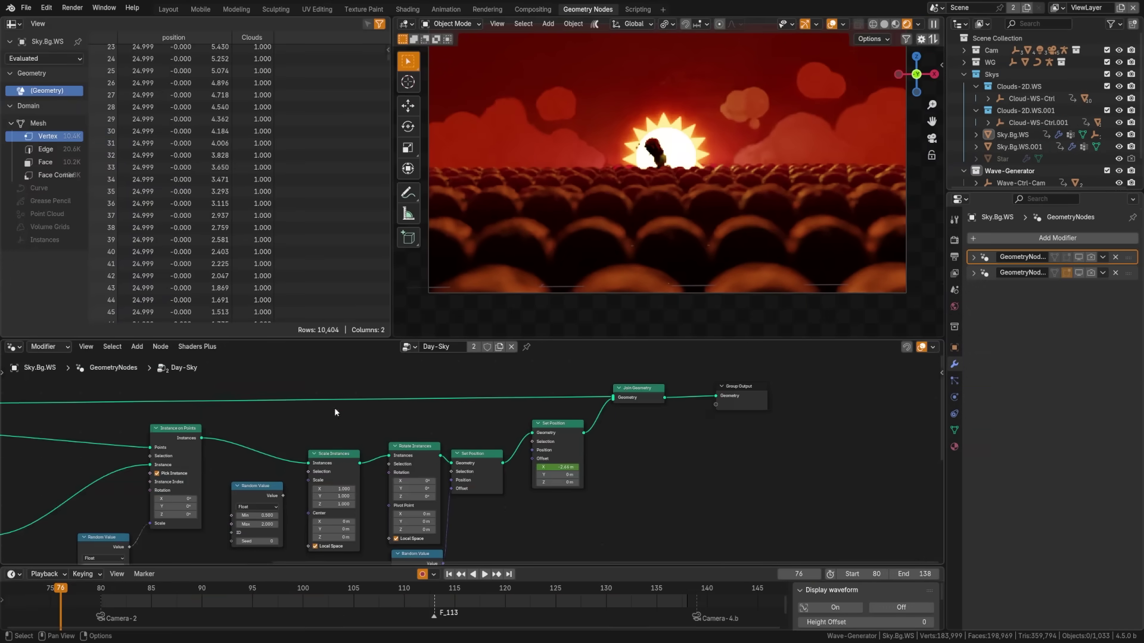
pyautogui.moveTo(288, 479)
pyautogui.mouseDown(button='middle')
pyautogui.moveTo(461, 432)
pyautogui.moveTo(359, 454)
pyautogui.moveTo(287, 488)
pyautogui.mouseUp(button='middle')
pyautogui.scroll(2, 360, 454)
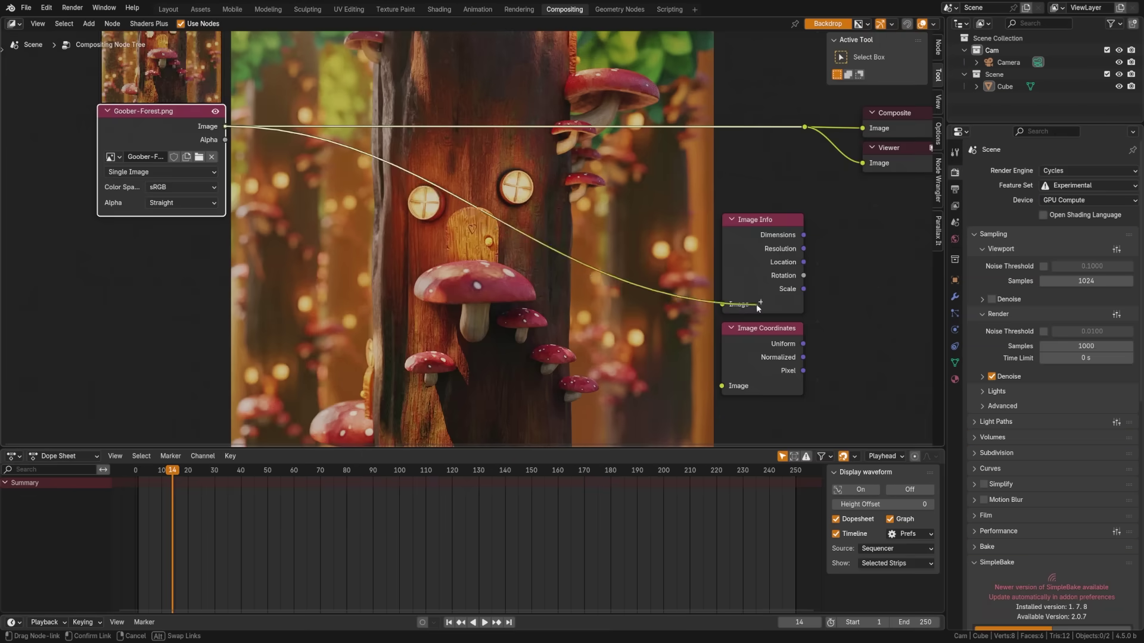
pyautogui.moveTo(765, 306); pyautogui.dragTo(709, 304)
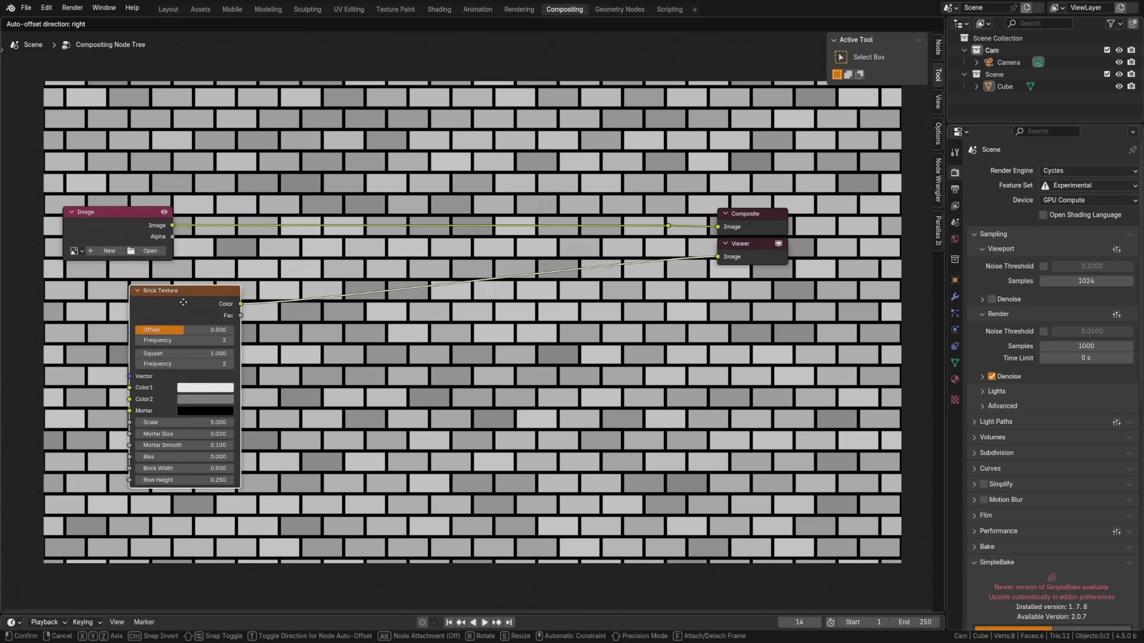
pyautogui.moveTo(174, 304); pyautogui.dragTo(108, 313)
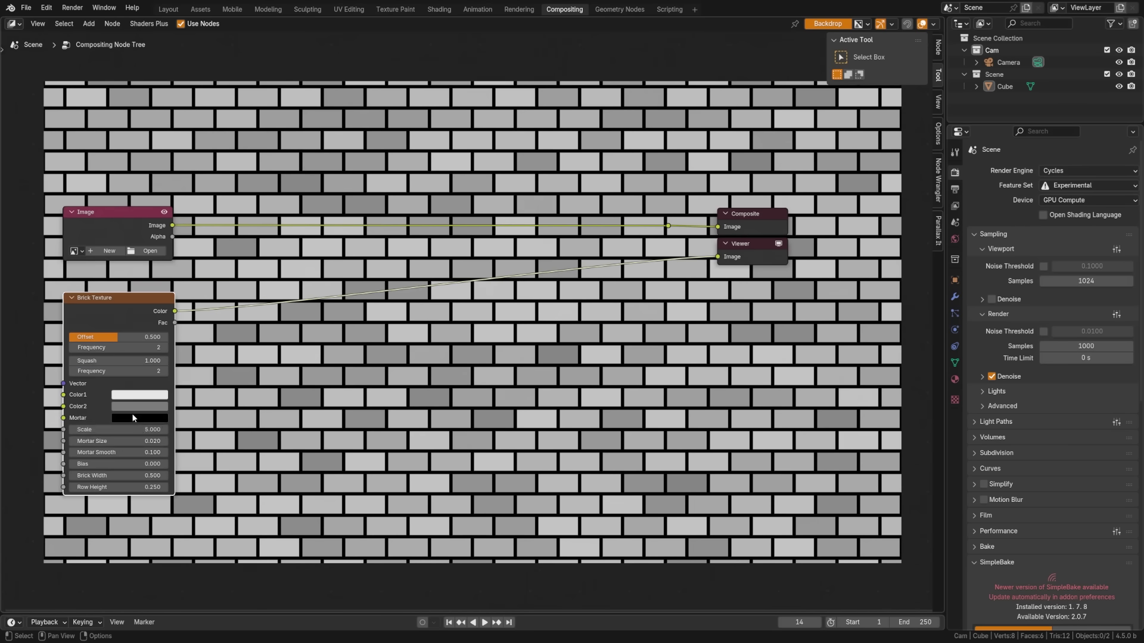
pyautogui.moveTo(137, 434); pyautogui.dragTo(156, 434)
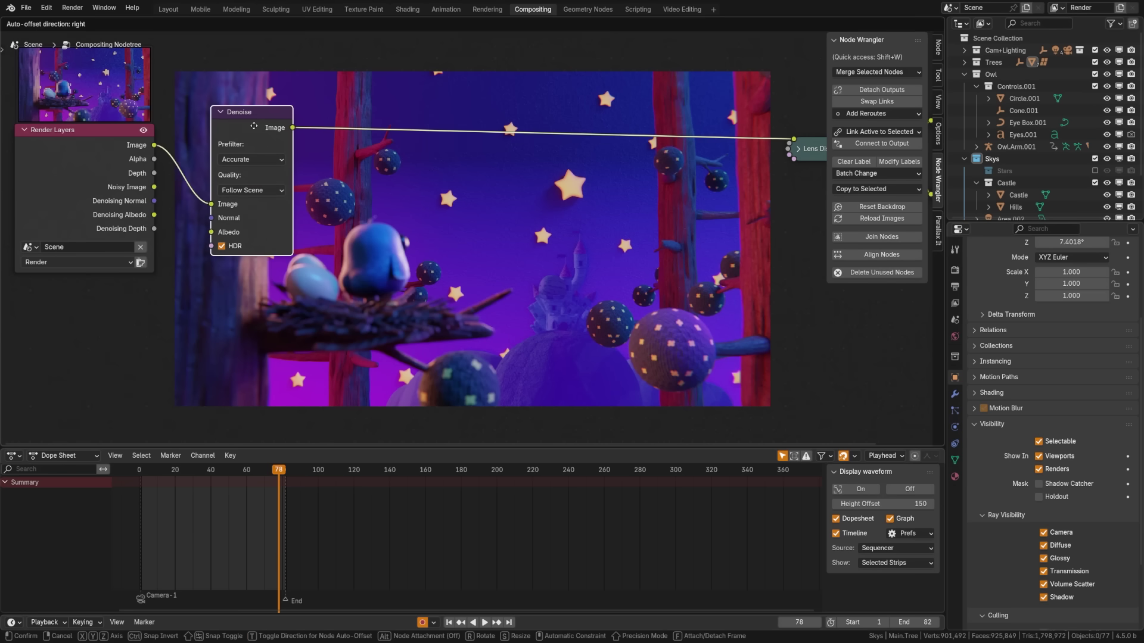
# Step: Set the Denoise node to High quality with Accurate prefiltering
pyautogui.click(153, 189)
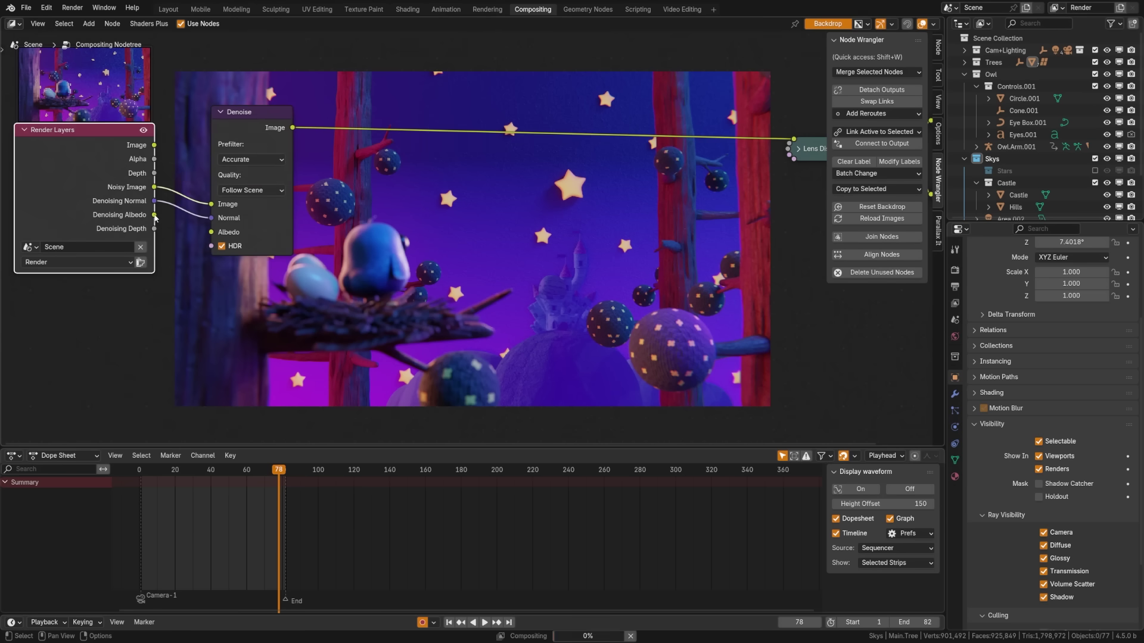
pyautogui.click(249, 190)
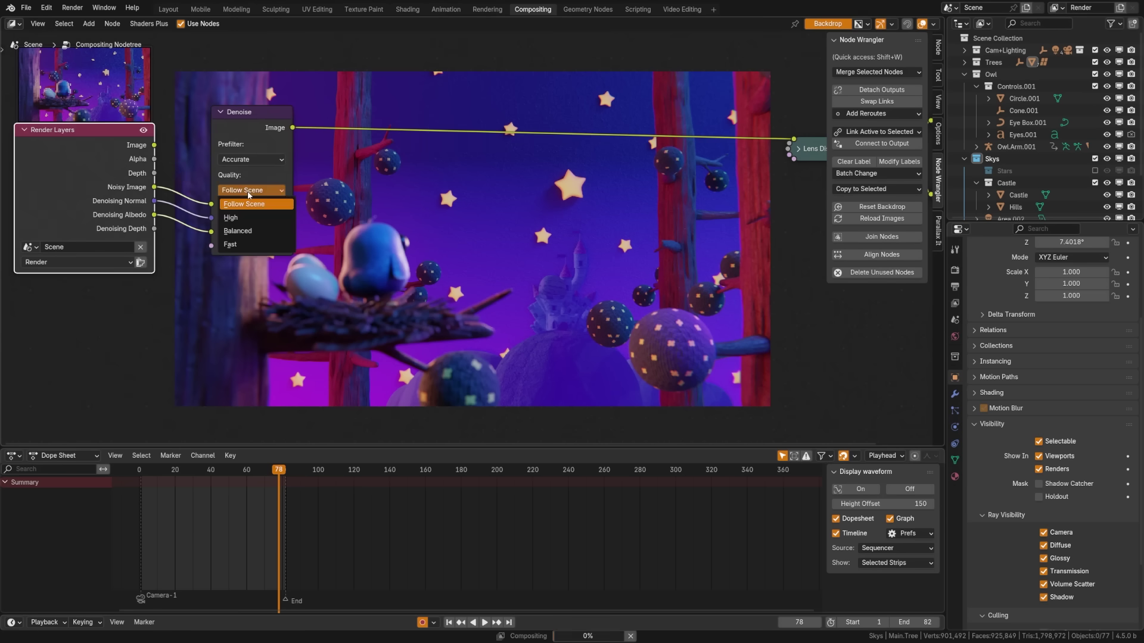
pyautogui.click(243, 218)
pyautogui.click(245, 160)
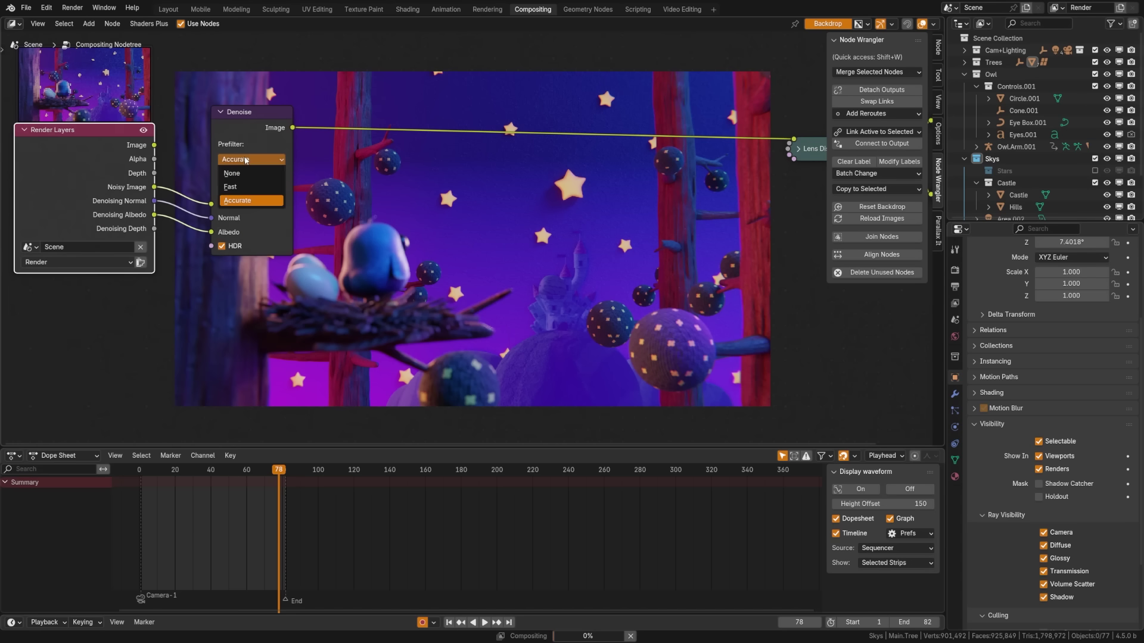
pyautogui.click(250, 200)
pyautogui.moveTo(293, 198); pyautogui.dragTo(307, 197)
# Step: Show the result in the image viewer with the Render Region overlay and darker Passepartout
pyautogui.moveTo(719, 239); pyautogui.dragTo(481, 191, button='middle')
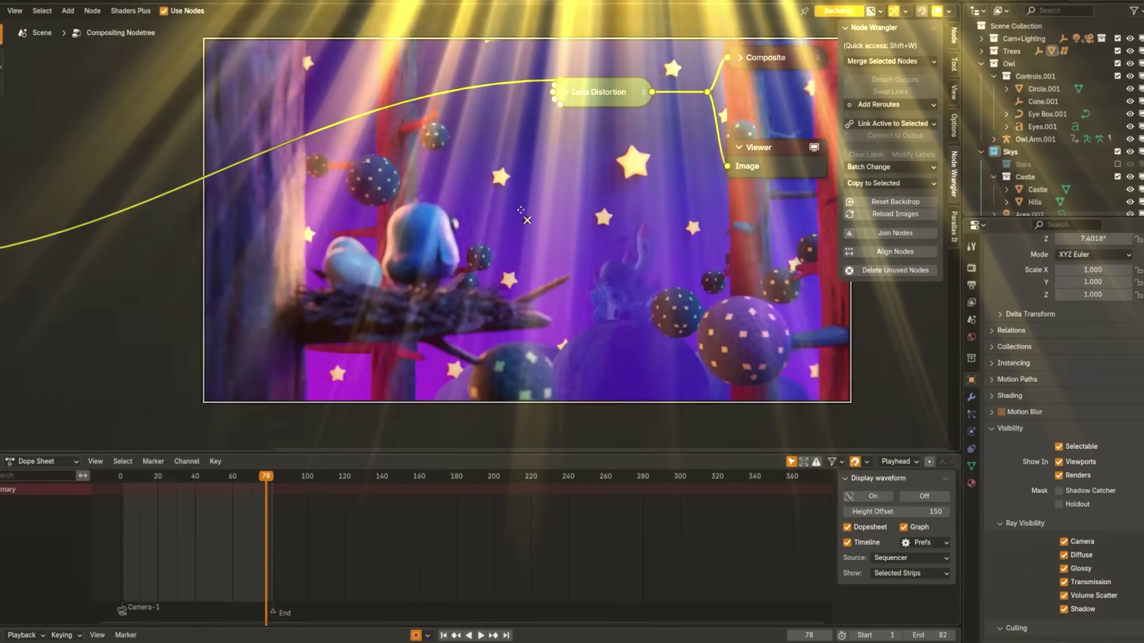
pyautogui.moveTo(454, 176); pyautogui.dragTo(408, 217)
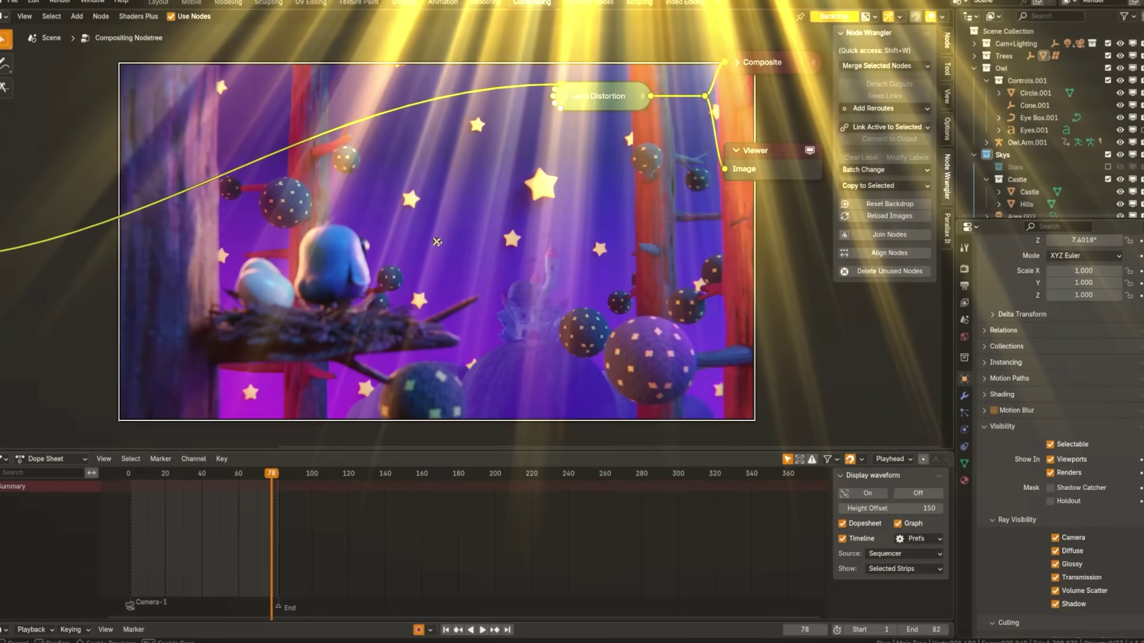
pyautogui.hotkey('shift', 'F10')
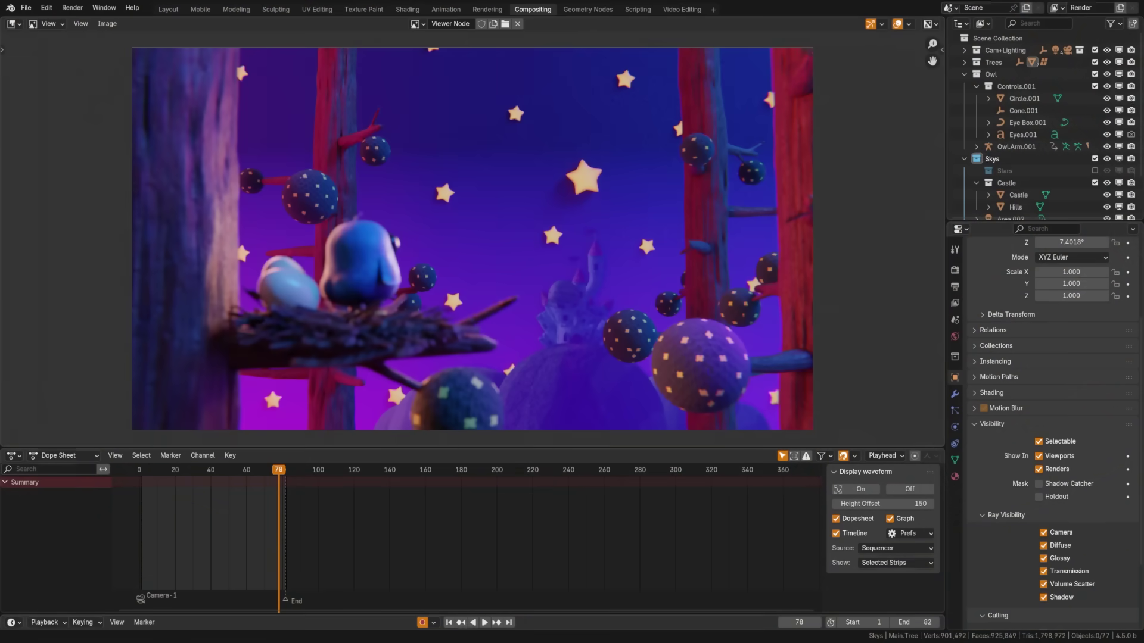
pyautogui.click(910, 24)
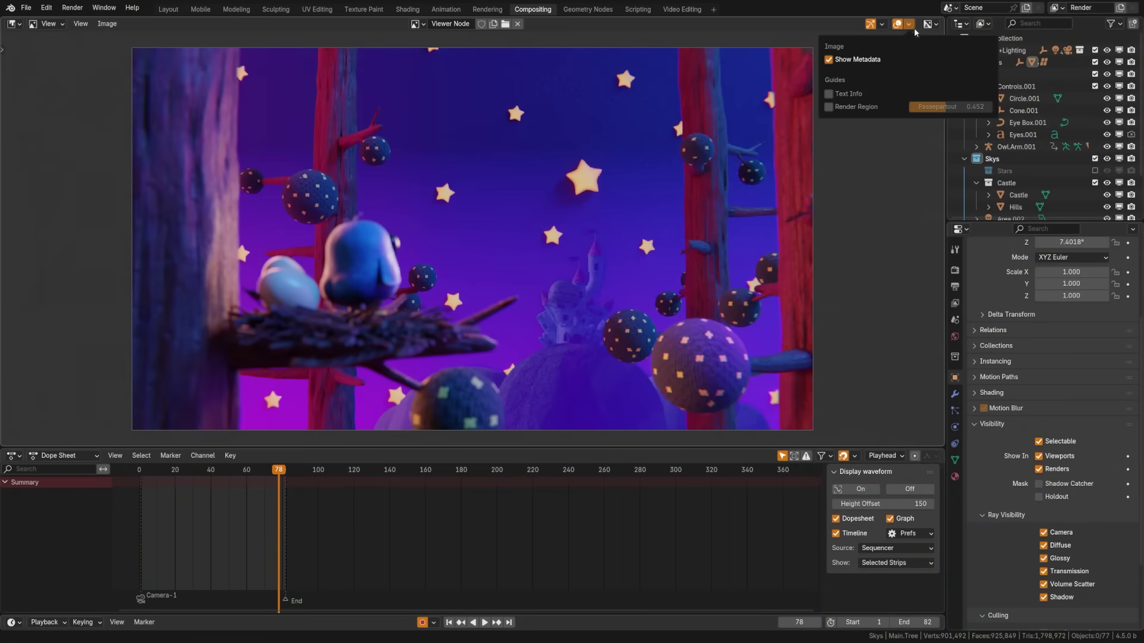
pyautogui.click(862, 107)
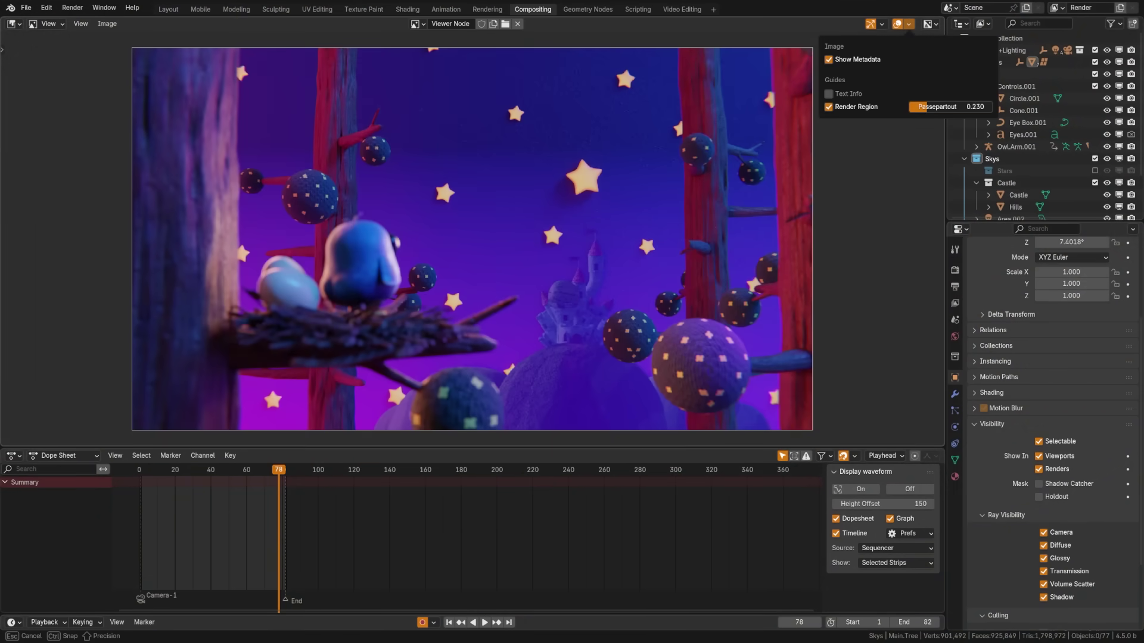
pyautogui.moveTo(951, 107); pyautogui.dragTo(965, 106)
# Step: Move the compositor split line, then shape the Ellipse Mask into a tilted circle on the left
pyautogui.hotkey('shift', 'F3')
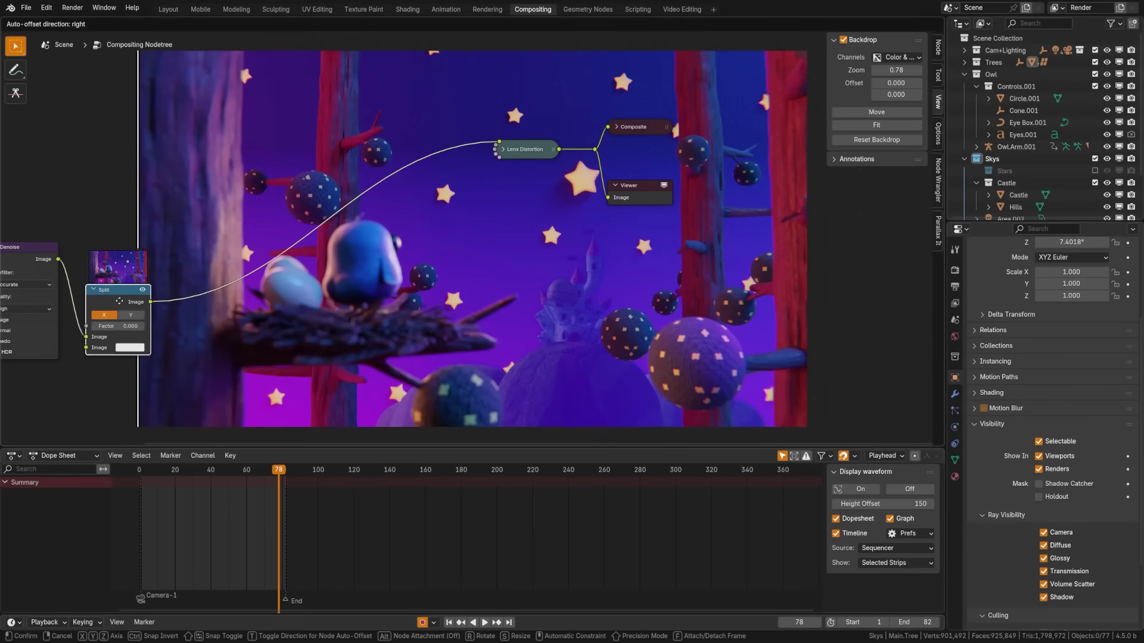
pyautogui.moveTo(137, 209)
pyautogui.mouseDown()
pyautogui.moveTo(500, 208)
pyautogui.moveTo(139, 208)
pyautogui.mouseUp()
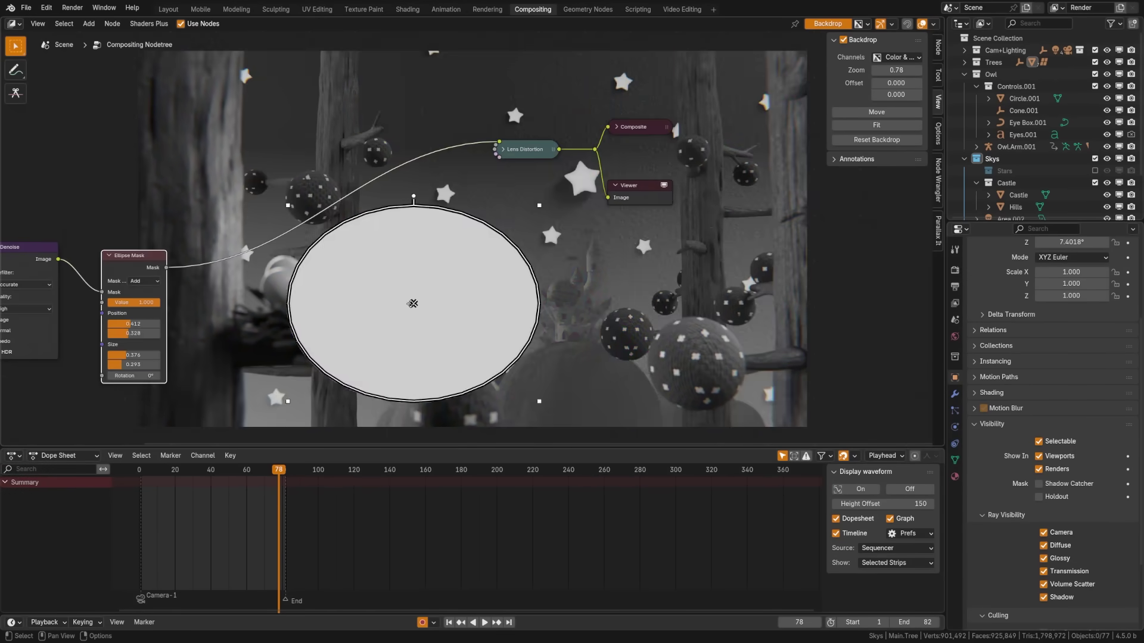
pyautogui.moveTo(408, 307); pyautogui.dragTo(528, 301)
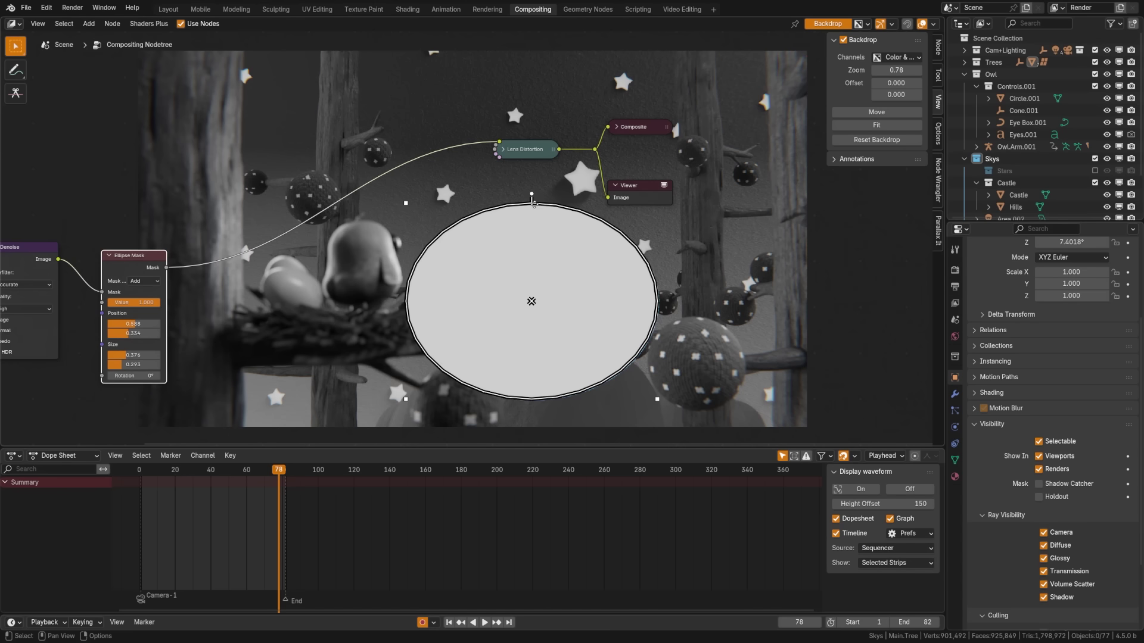
pyautogui.moveTo(596, 216); pyautogui.dragTo(631, 160)
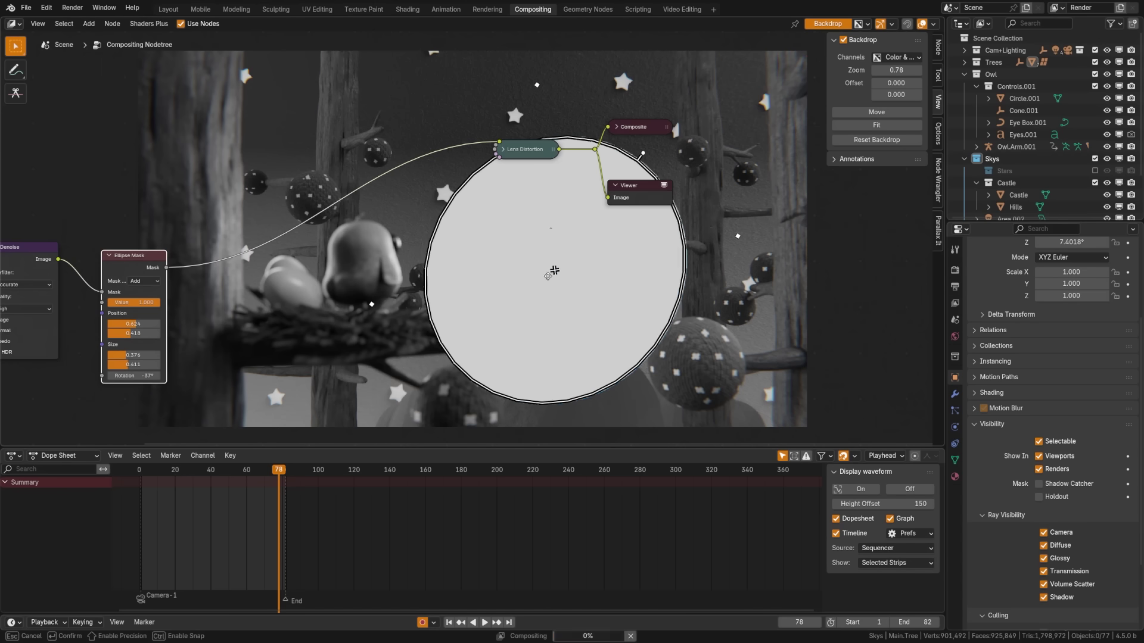
pyautogui.moveTo(580, 393); pyautogui.dragTo(400, 384)
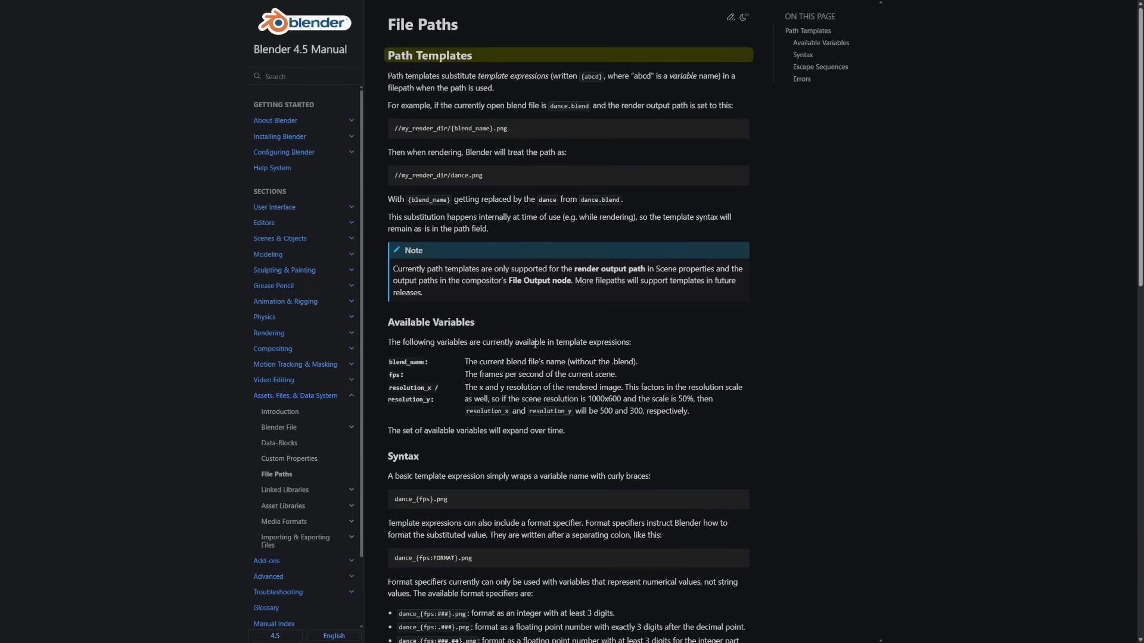
# Step: Scroll through the OSL GitHub README
pyautogui.scroll(-5, 534, 344)
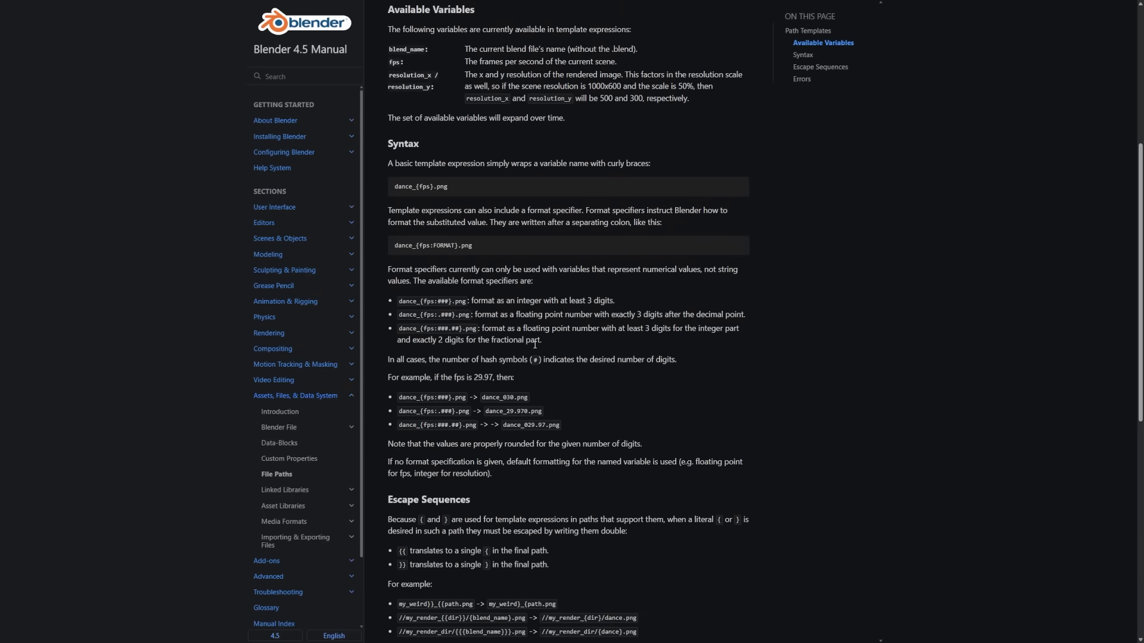
pyautogui.scroll(-3, 534, 343)
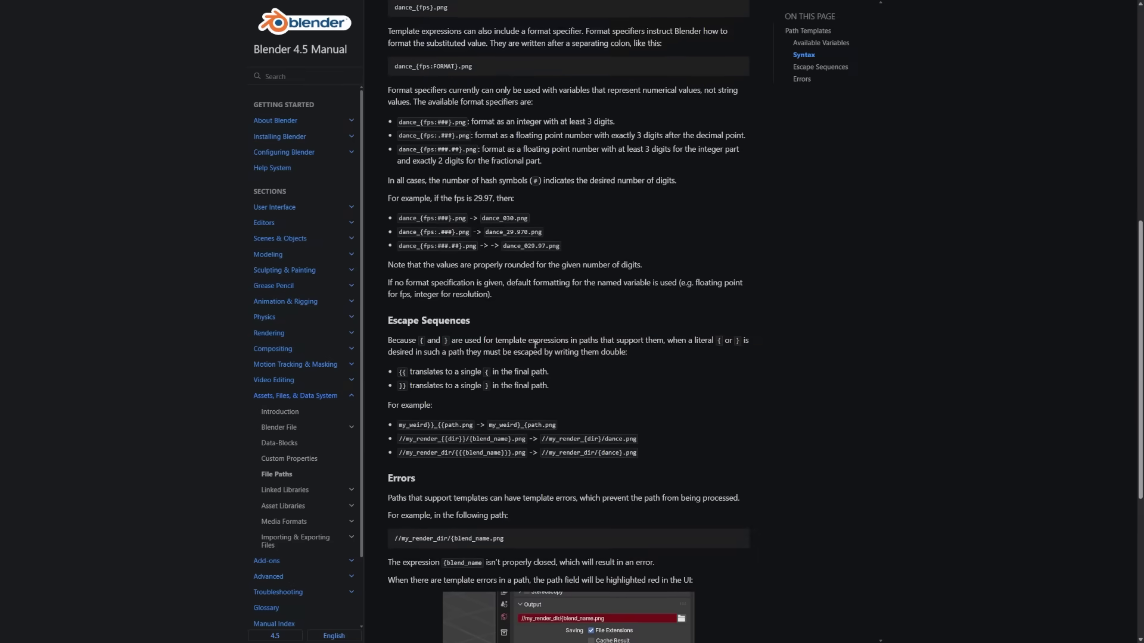
pyautogui.scroll(-4, 534, 344)
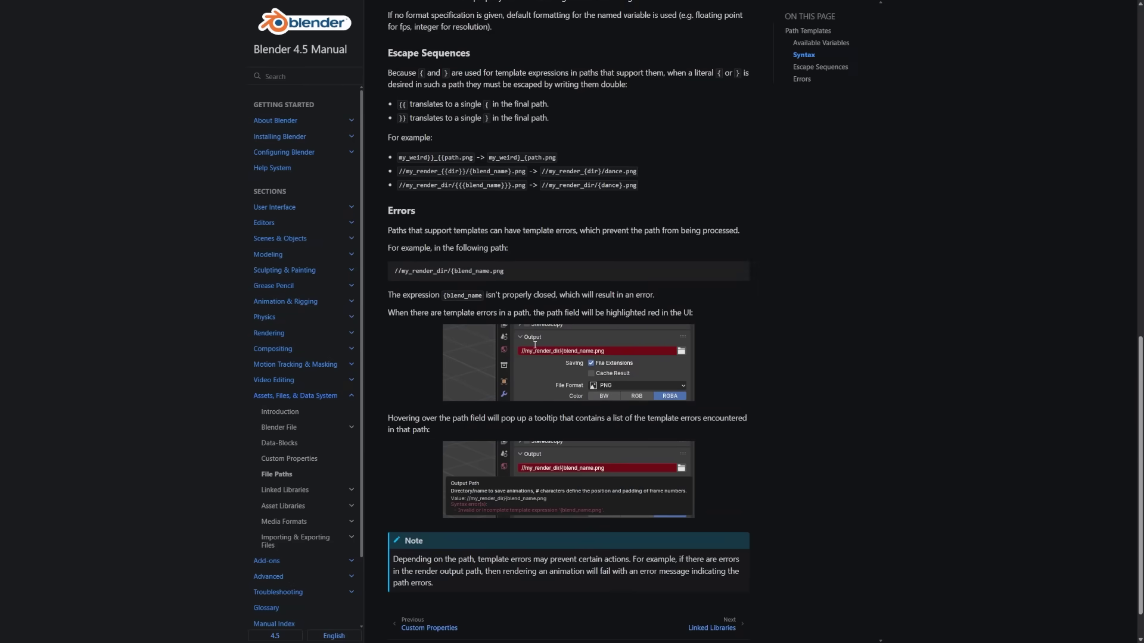
pyautogui.scroll(5, 534, 344)
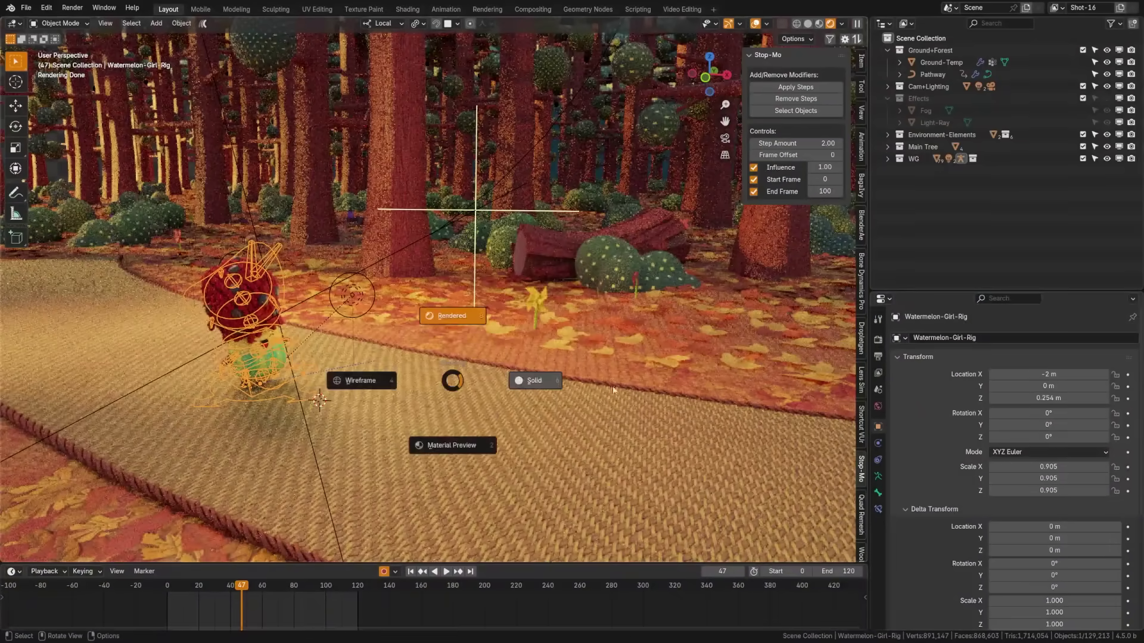
# Step: Scroll the Custom Camera manual page down to Writing Camera Shaders
pyautogui.click(613, 390)
pyautogui.scroll(5, 458, 357)
pyautogui.moveTo(459, 357); pyautogui.dragTo(457, 357, button='middle')
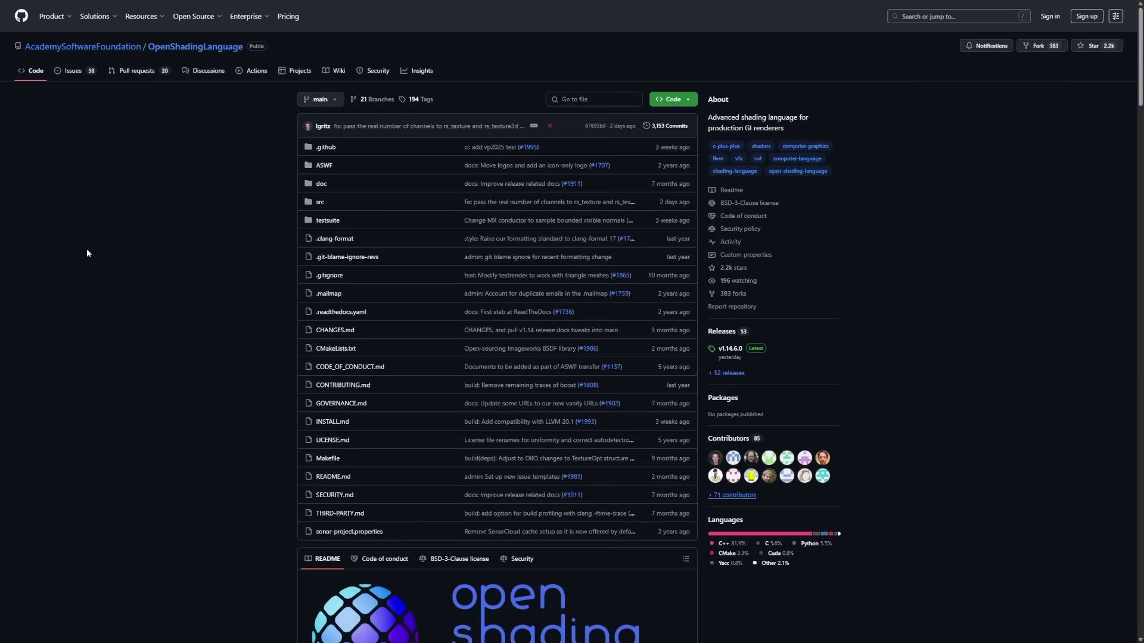
pyautogui.scroll(-4, 87, 254)
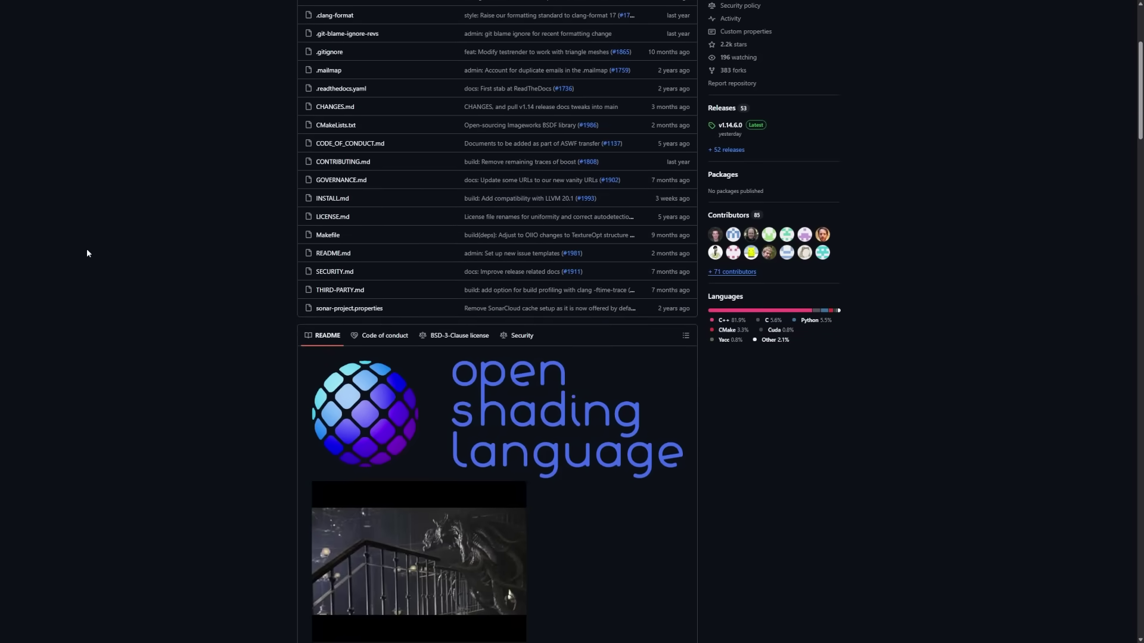
pyautogui.scroll(-5, 87, 250)
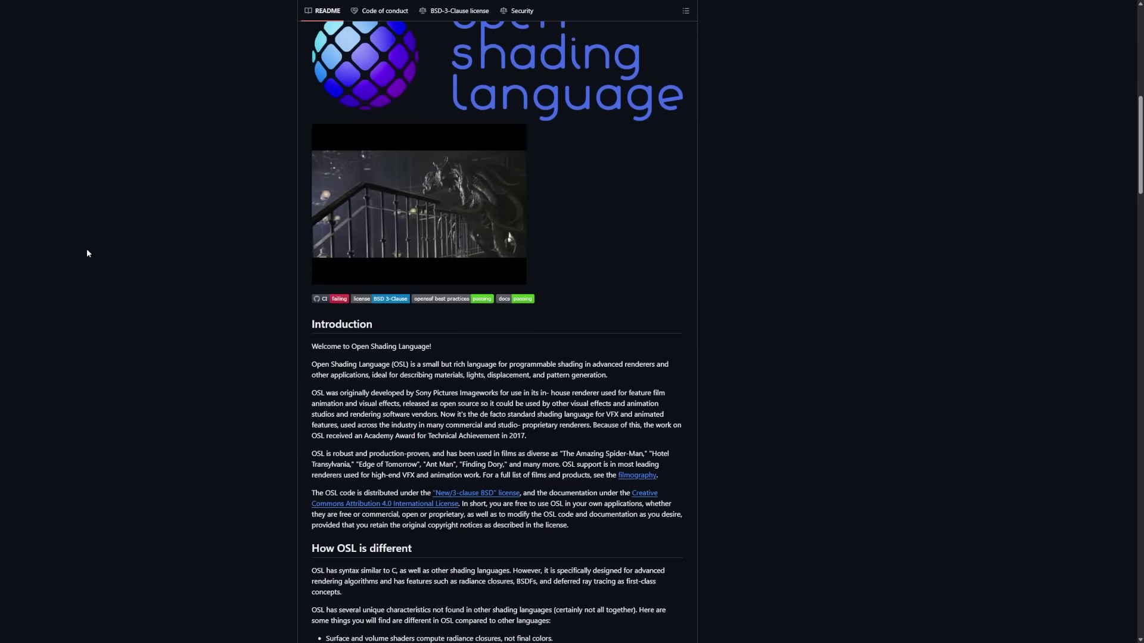
pyautogui.scroll(-3, 87, 253)
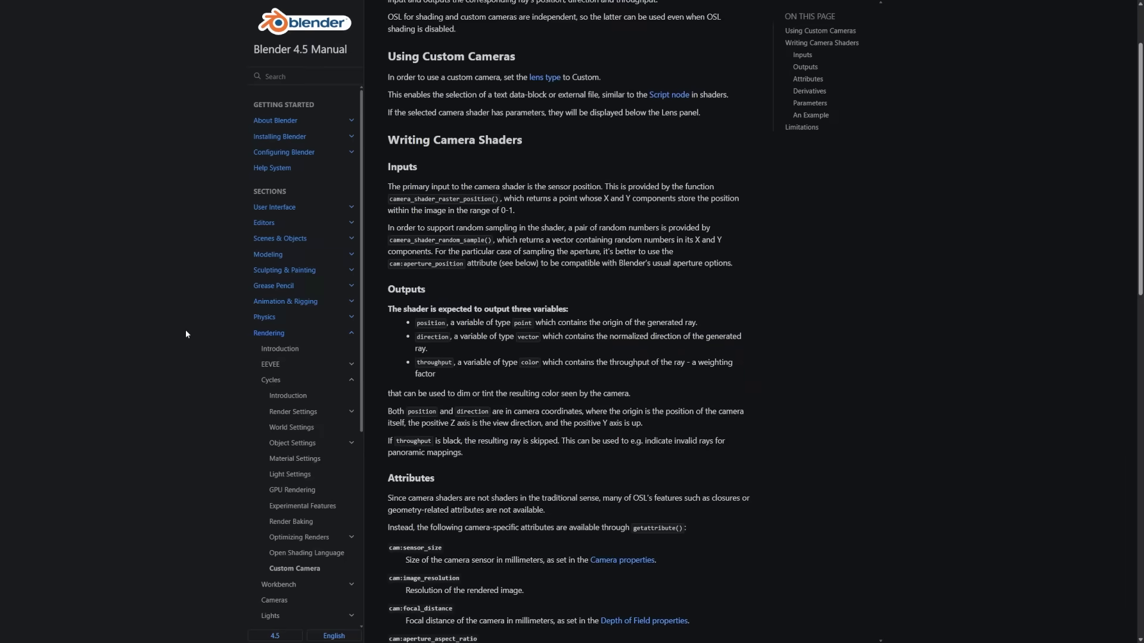
pyautogui.scroll(-5, 185, 330)
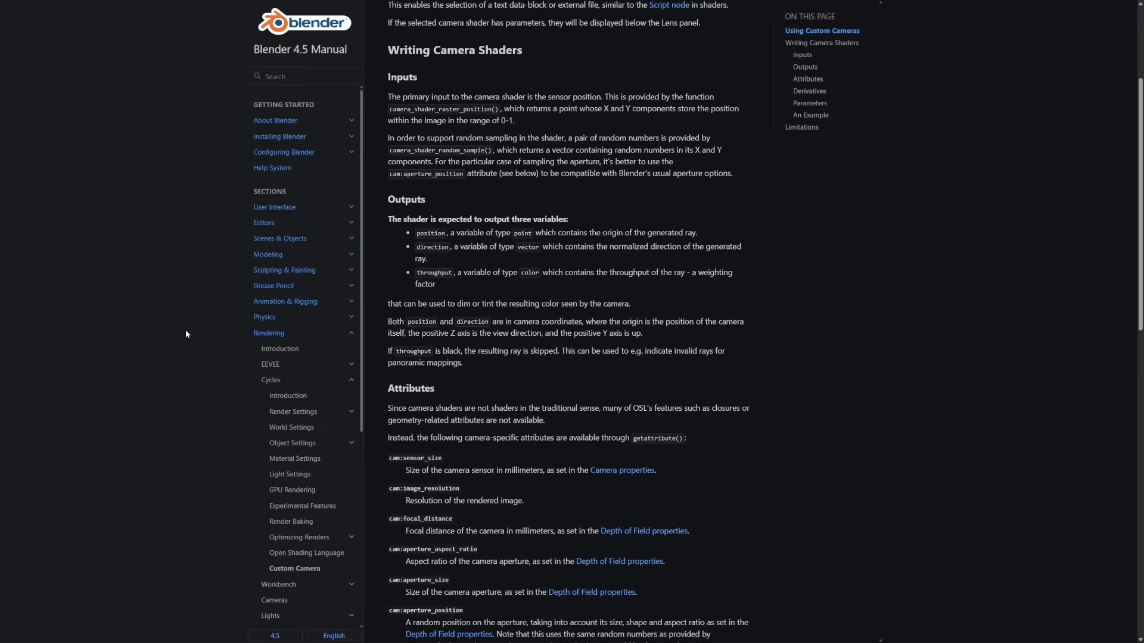
# Step: Scroll the Custom Camera page to Attributes and Parameters and view the Without/With Bias comparison
pyautogui.scroll(-5, 186, 333)
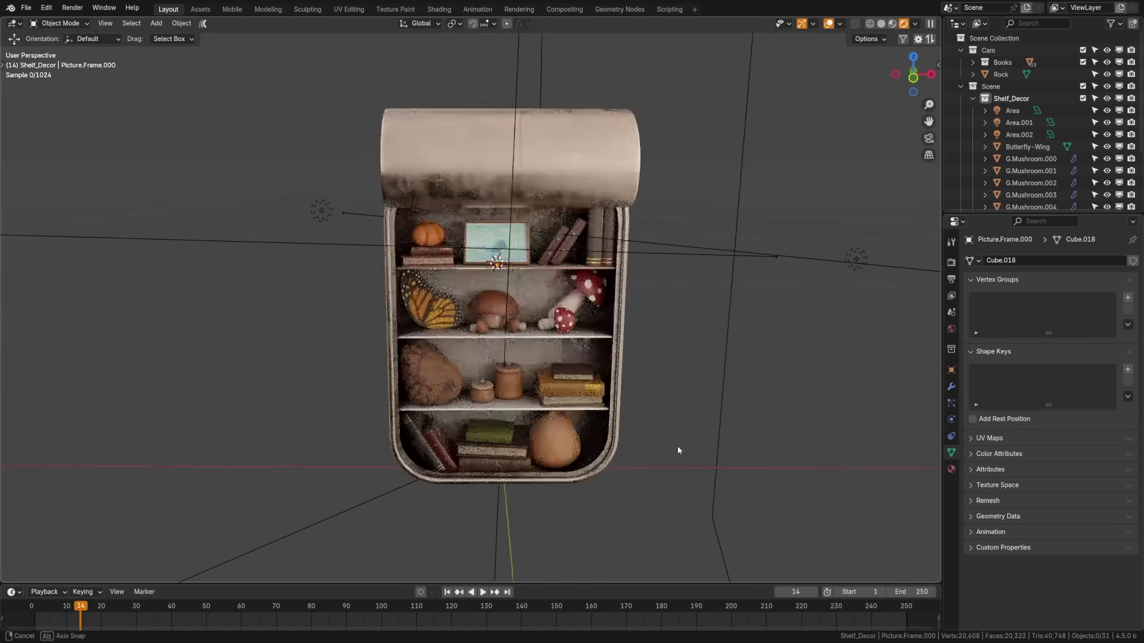
pyautogui.moveTo(629, 444); pyautogui.dragTo(671, 470, button='middle')
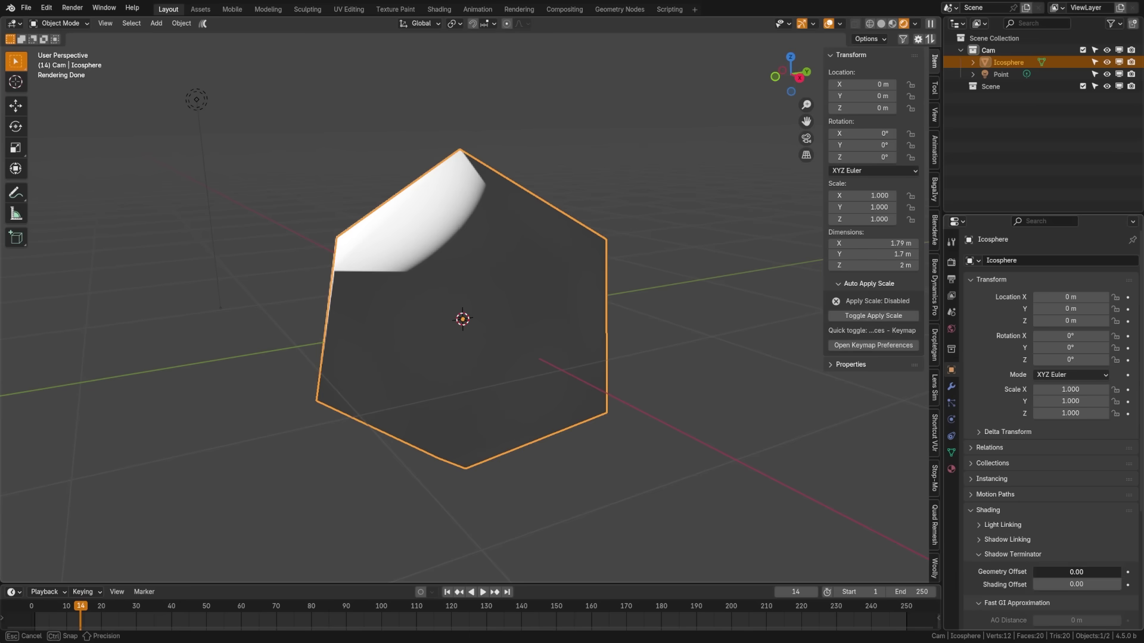
# Step: Drag the icosphere's Shadow Terminator Geometry Offset from 0.00 up to 0.04
pyautogui.moveTo(1076, 572)
pyautogui.mouseDown()
pyautogui.moveTo(1108, 587)
pyautogui.moveTo(1069, 587)
pyautogui.moveTo(1120, 587)
pyautogui.moveTo(1040, 587)
pyautogui.mouseUp()
# Step: Zoom and orbit the view to look down on the stump table
pyautogui.moveTo(1039, 587); pyautogui.dragTo(1039, 587)
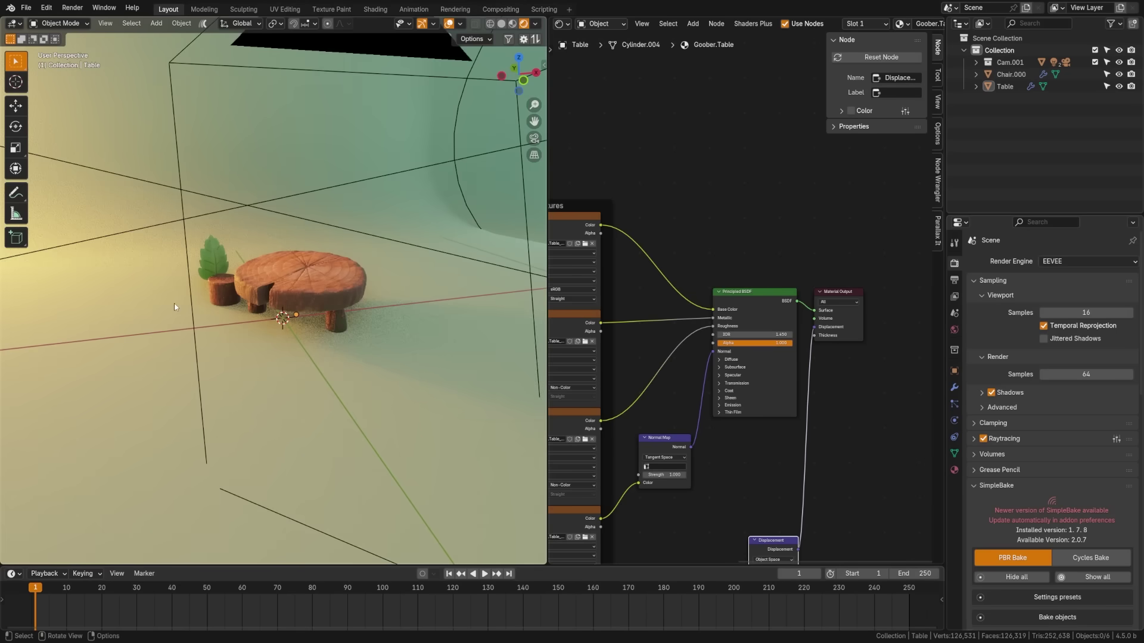
pyautogui.scroll(10, 178, 320)
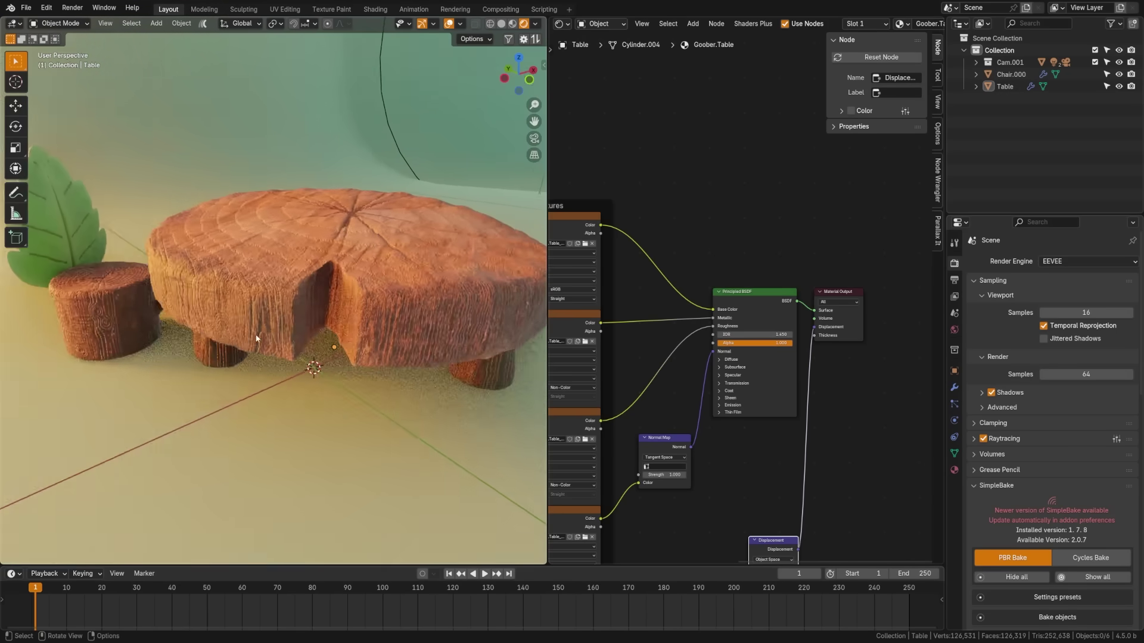
pyautogui.scroll(-5, 207, 292)
pyautogui.moveTo(207, 288); pyautogui.dragTo(277, 330, button='middle')
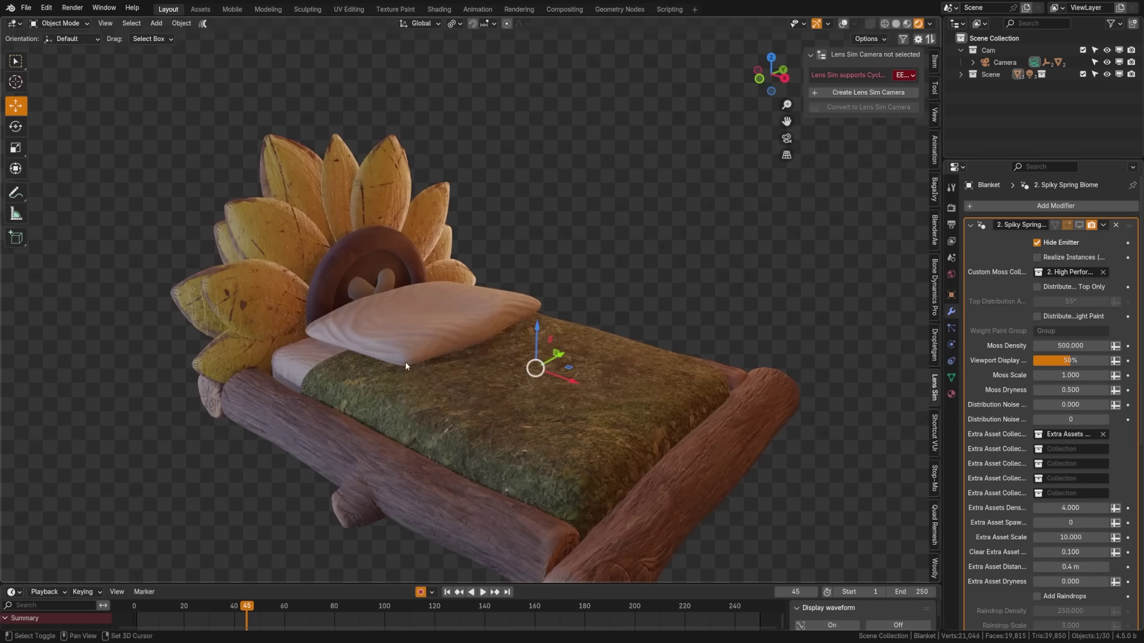
# Step: Lift the bed's Pillow along Z, then cancel so it returns to its spot
pyautogui.click(444, 374)
pyautogui.press('g')
pyautogui.press('z')
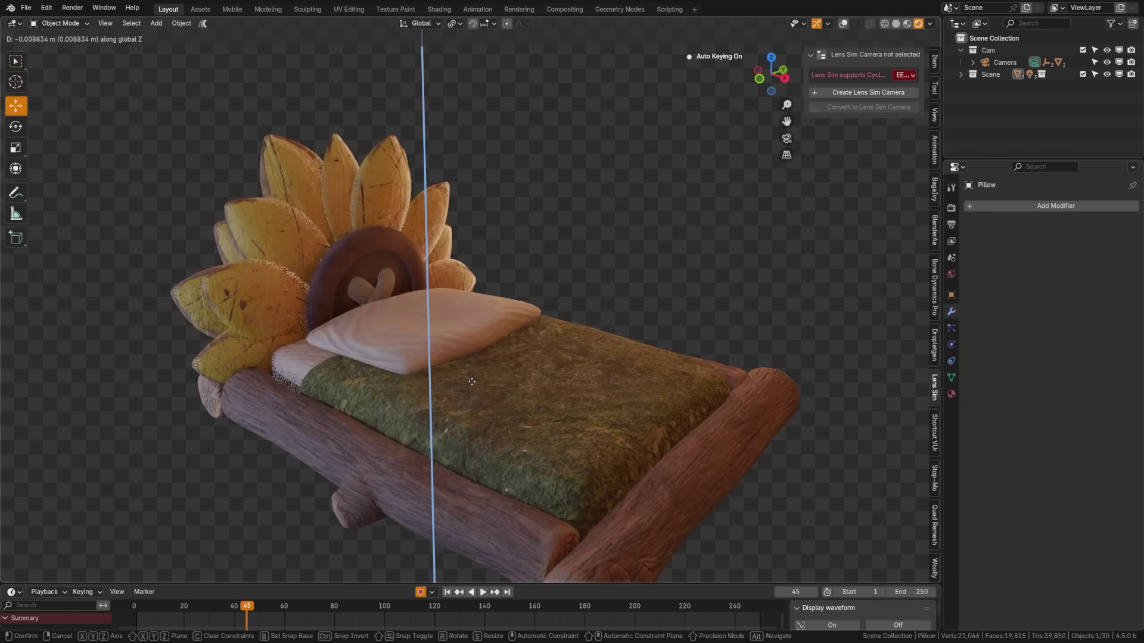
pyautogui.rightClick(472, 300)
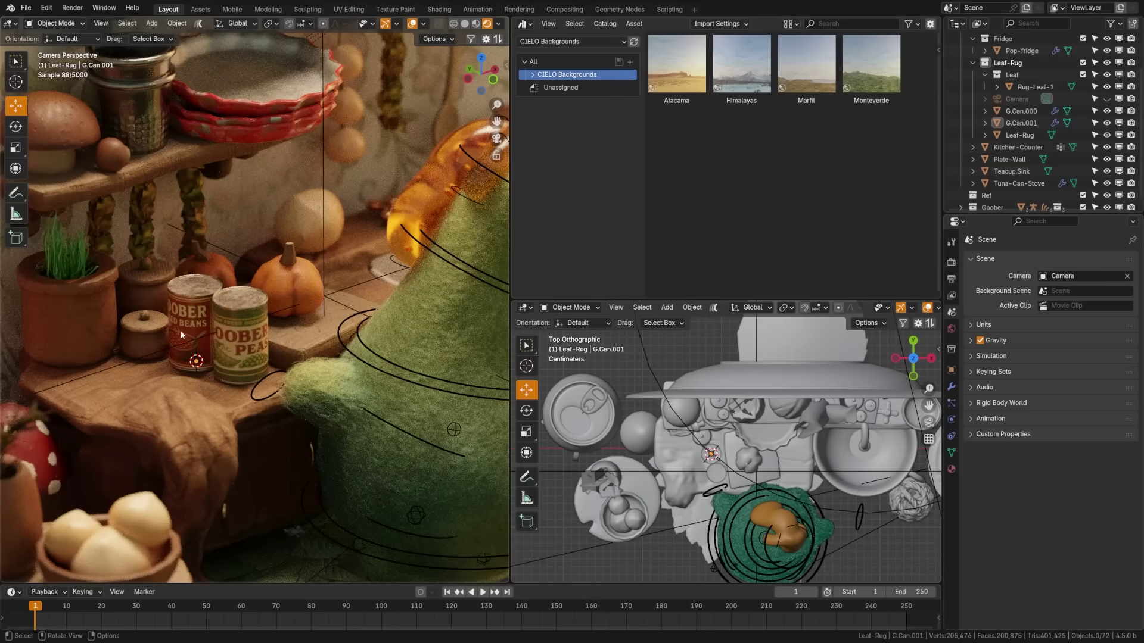
# Step: Select the G.Can.001 can and kitchen counter, then pick the Particle Line Thickness socket
pyautogui.click(202, 295)
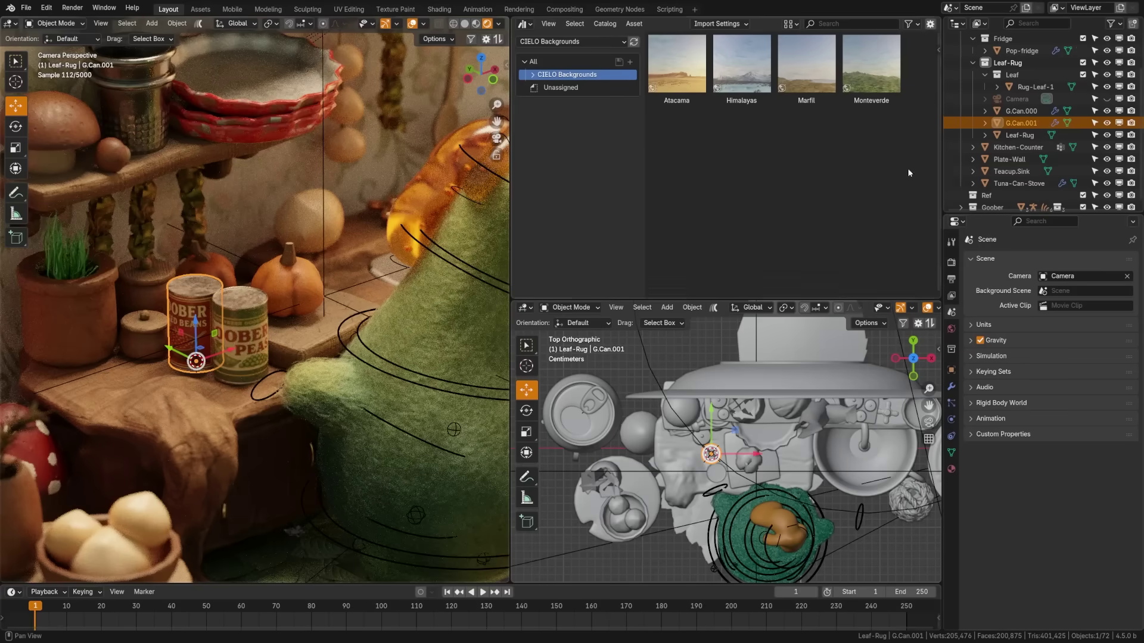
pyautogui.click(149, 334)
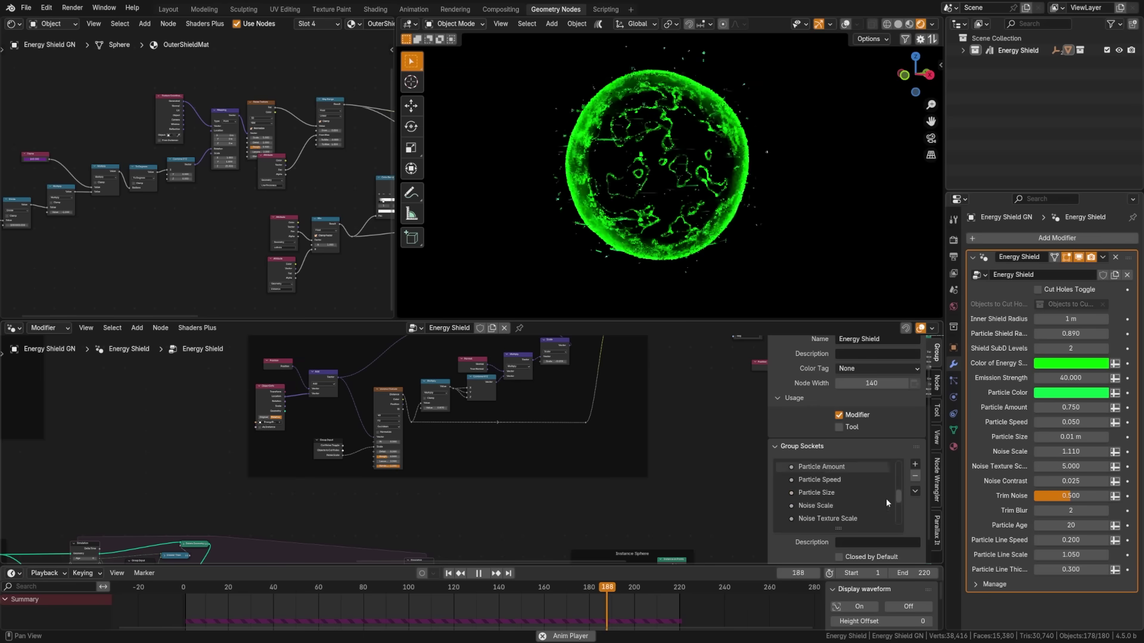
pyautogui.scroll(-6, 886, 498)
pyautogui.click(863, 504)
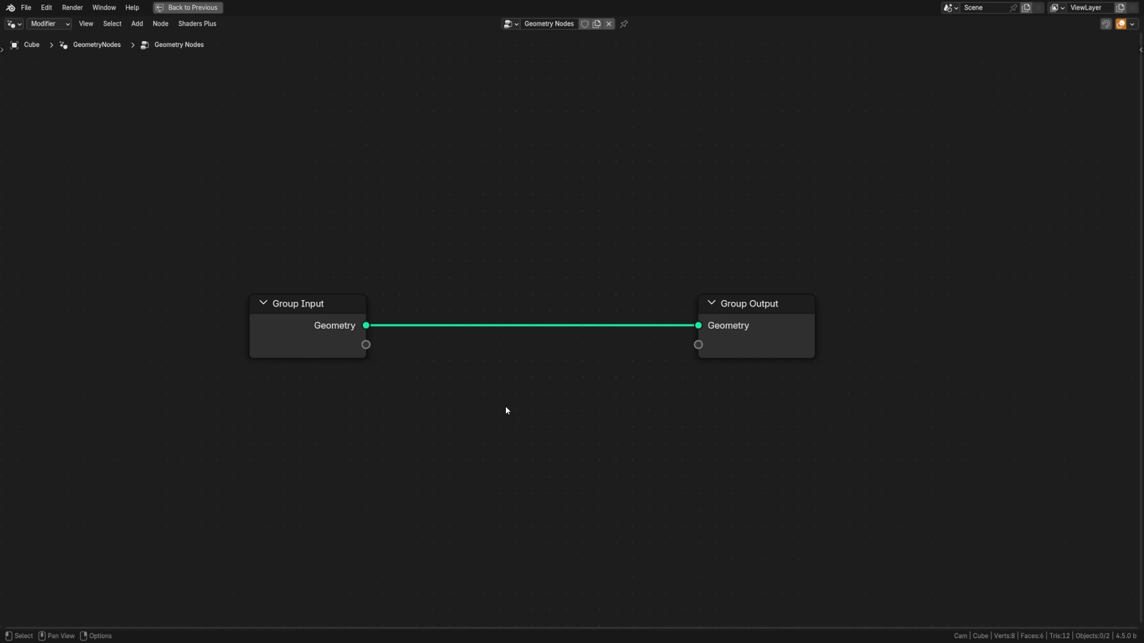
# Step: Browse the Add menu's Input > Import nodes for CSV, OBJ, PLY, STL, Text and OpenVDB
pyautogui.hotkey('shift', 'a')
pyautogui.moveTo(470, 232)
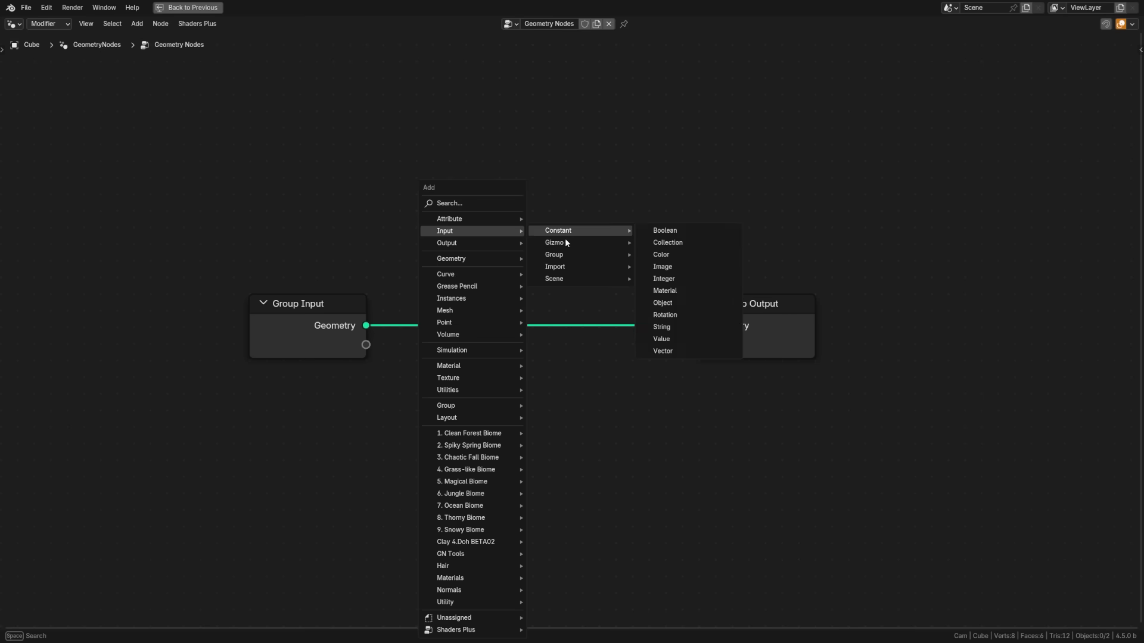
pyautogui.moveTo(563, 268)
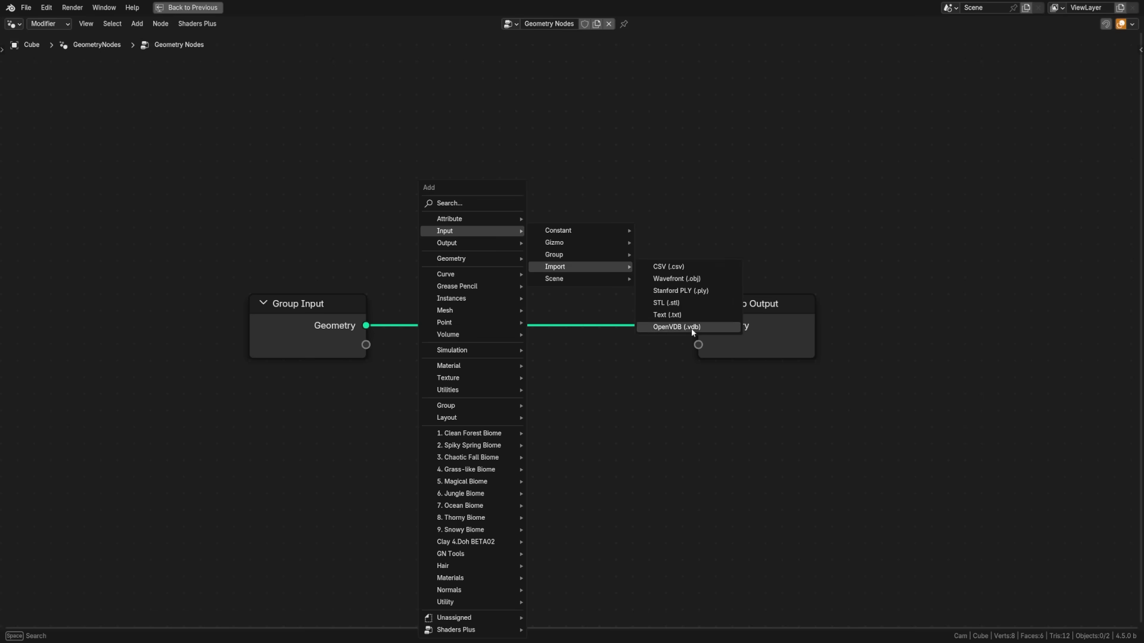
pyautogui.press('Escape')
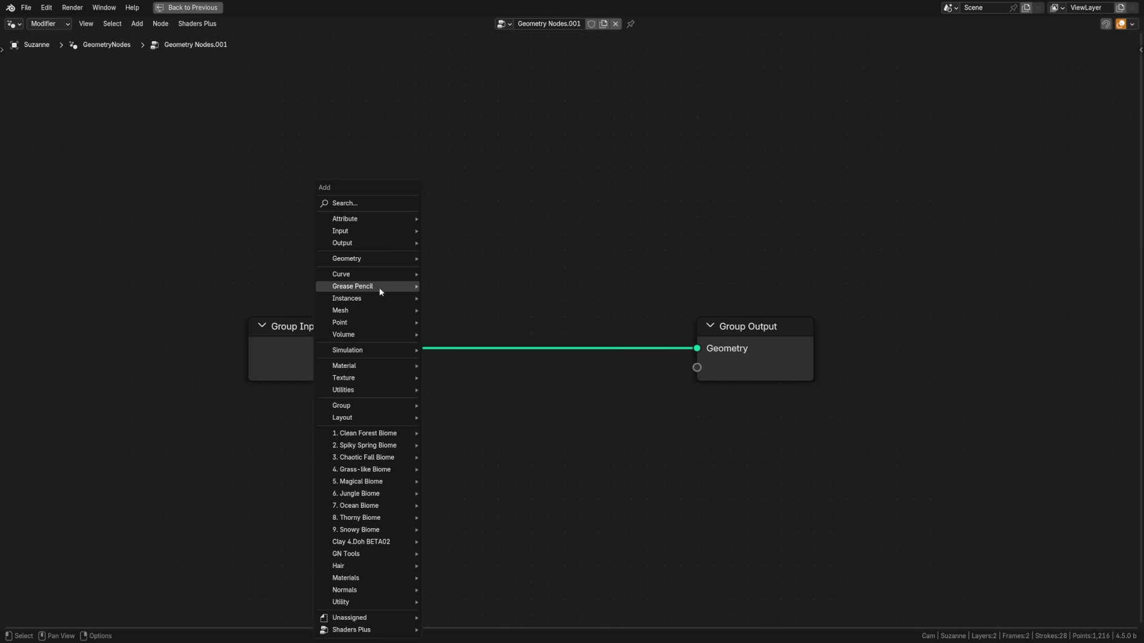
# Step: Add a Named Layer Selection node set to Fills and drag Softness to 0.000
pyautogui.moveTo(380, 290)
pyautogui.click(565, 288)
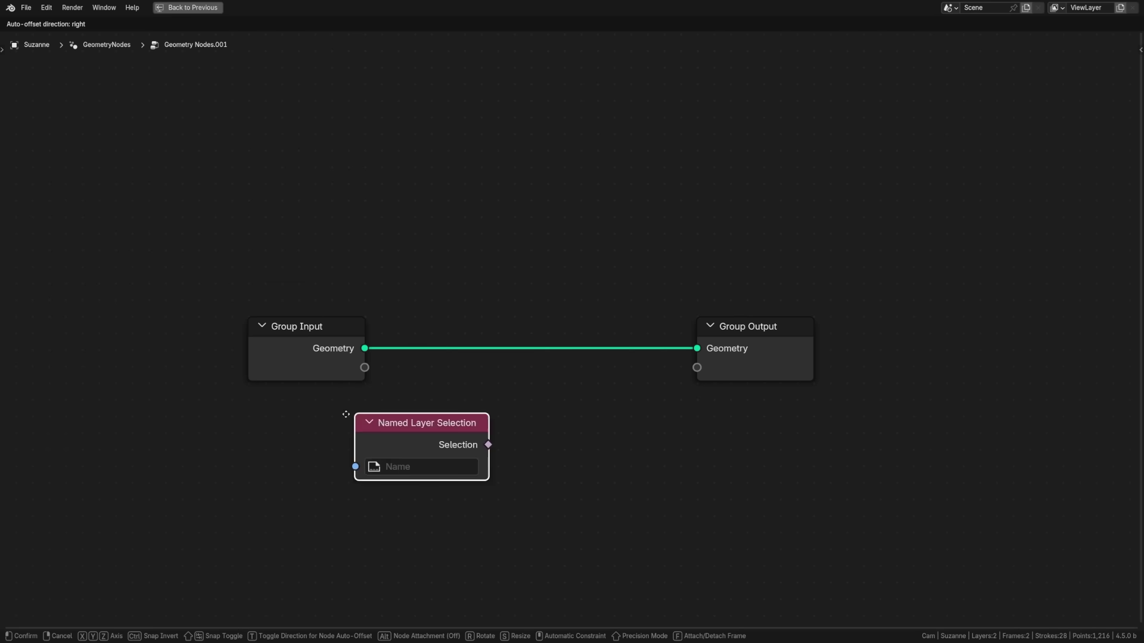
pyautogui.click(304, 420)
pyautogui.click(368, 474)
pyautogui.click(353, 287)
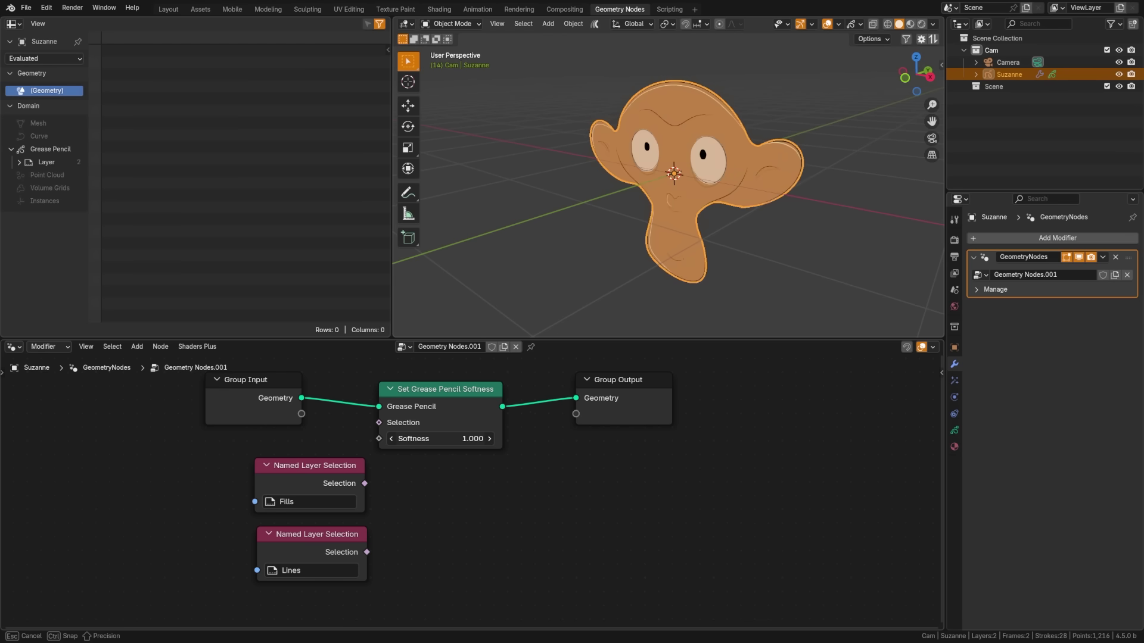
pyautogui.moveTo(441, 438); pyautogui.dragTo(361, 442)
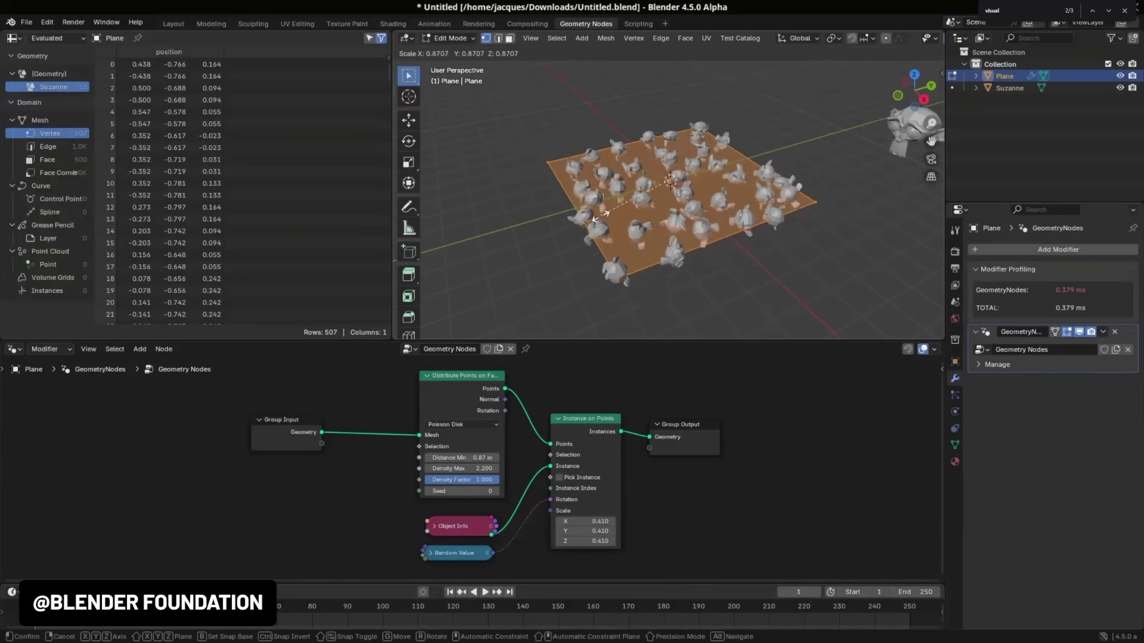
pyautogui.moveTo(458, 458); pyautogui.dragTo(477, 468)
# Step: Apply Visual Geometry to Objects to split the scattered monkeys into separate Suzanne objects
pyautogui.press('Tab')
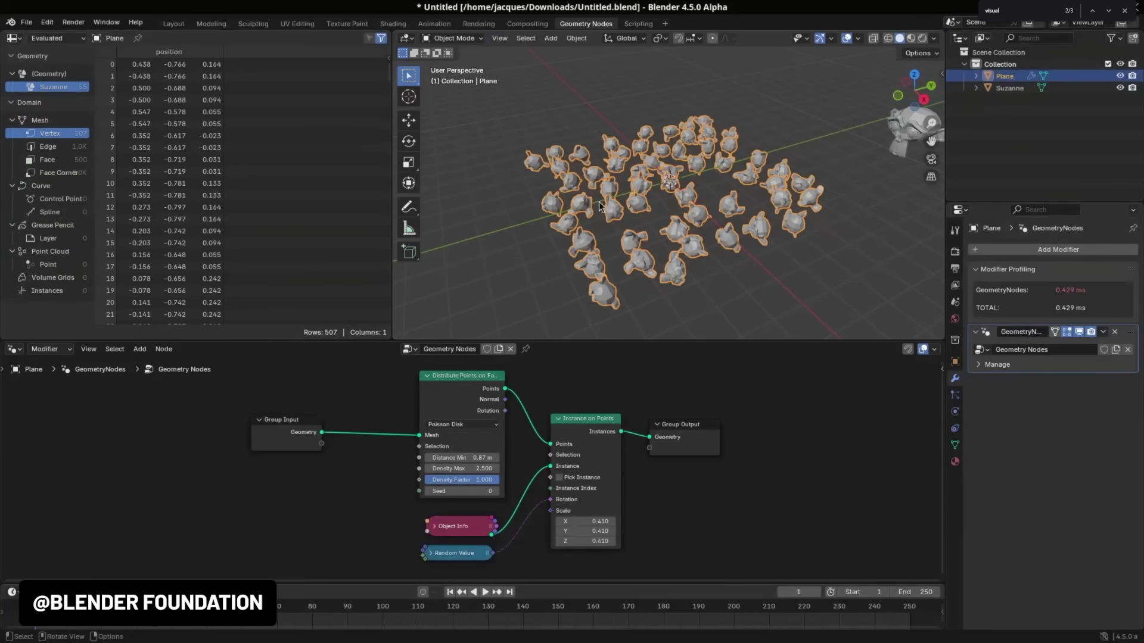
pyautogui.click(576, 38)
pyautogui.moveTo(614, 100)
pyautogui.click(777, 250)
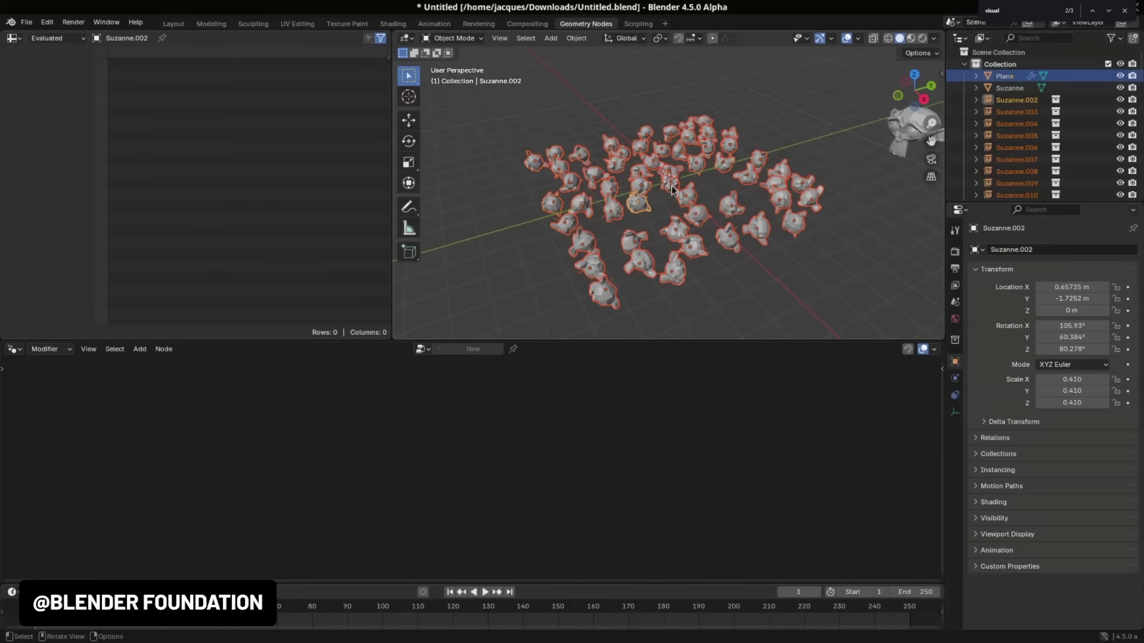
pyautogui.press('g')
pyautogui.press('Escape')
pyautogui.hotkey('ctrl', 'z')
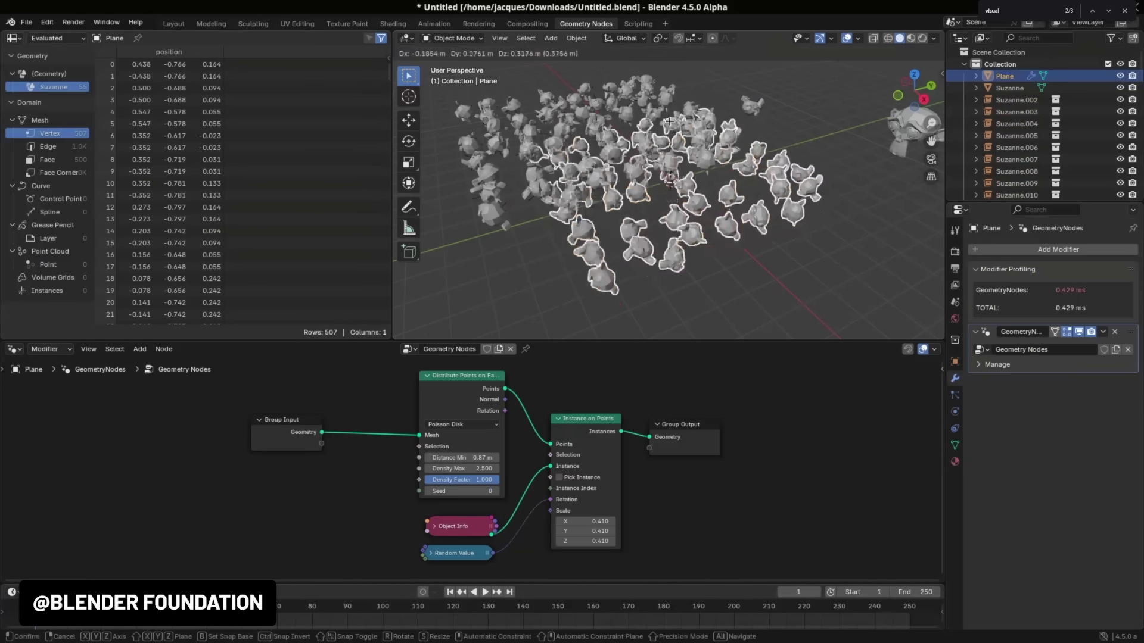
pyautogui.hotkey('ctrl', 'shift', 'z')
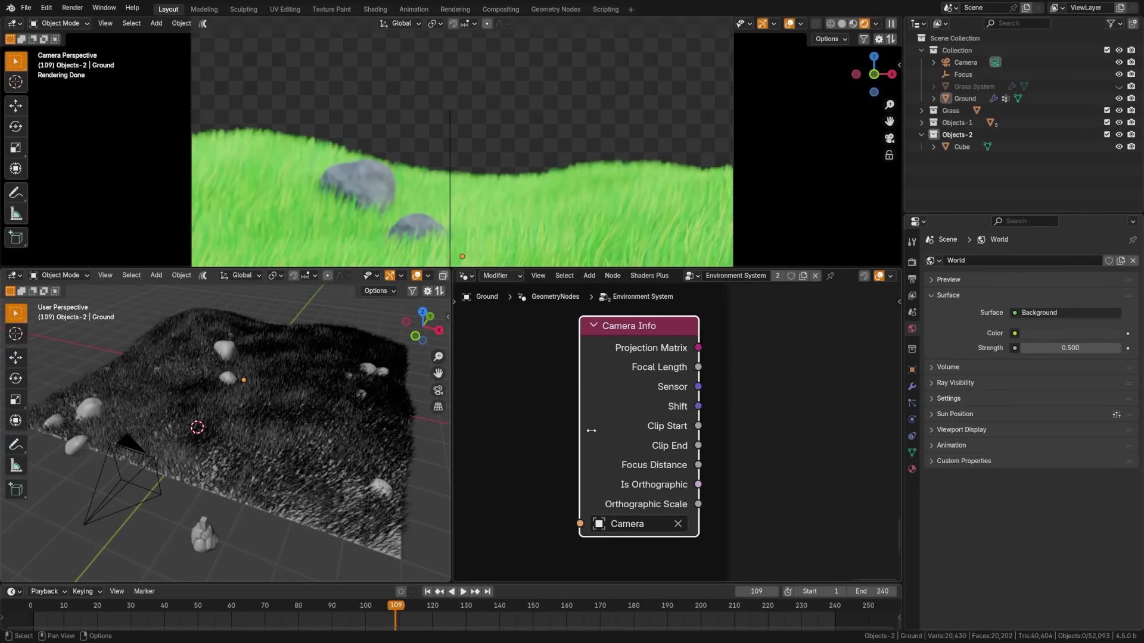
# Step: Zoom onto Camera Info, orbit the grass terrain, nudge Field Average aside and select Field Min & Max
pyautogui.scroll(2, 606, 423)
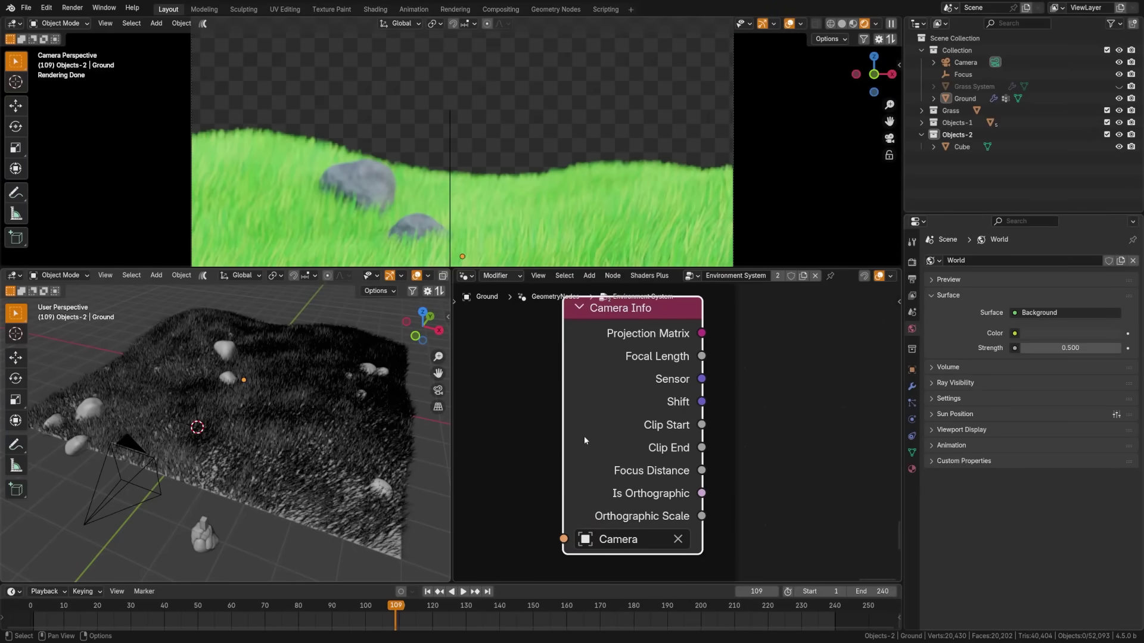
pyautogui.moveTo(197, 451); pyautogui.dragTo(232, 411, button='middle')
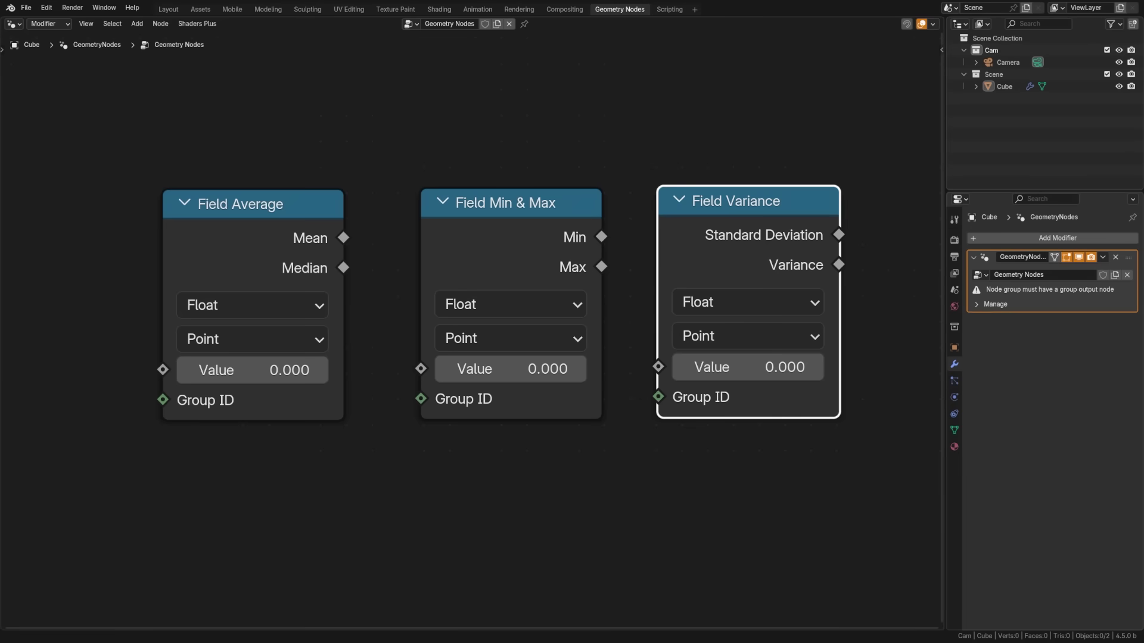
pyautogui.moveTo(254, 196)
pyautogui.mouseDown()
pyautogui.moveTo(280, 221)
pyautogui.moveTo(253, 197)
pyautogui.mouseUp()
pyautogui.click(507, 199)
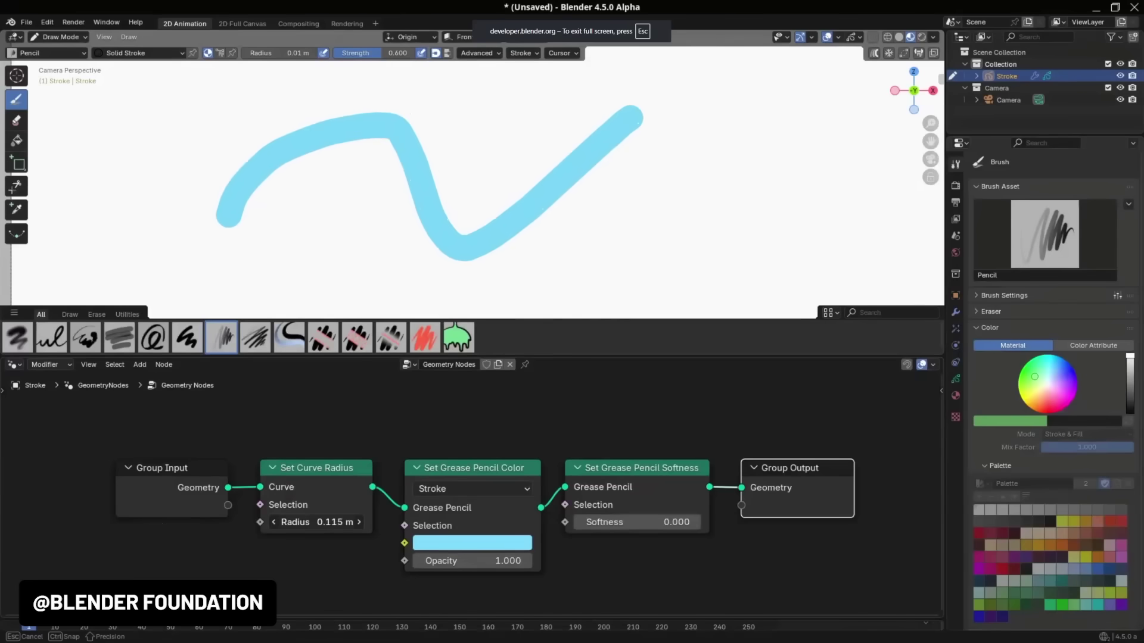
# Step: Recolour the grease pencil stroke lime green, lower its opacity to 0.060 and scrub the frames
pyautogui.click(473, 543)
pyautogui.click(456, 343)
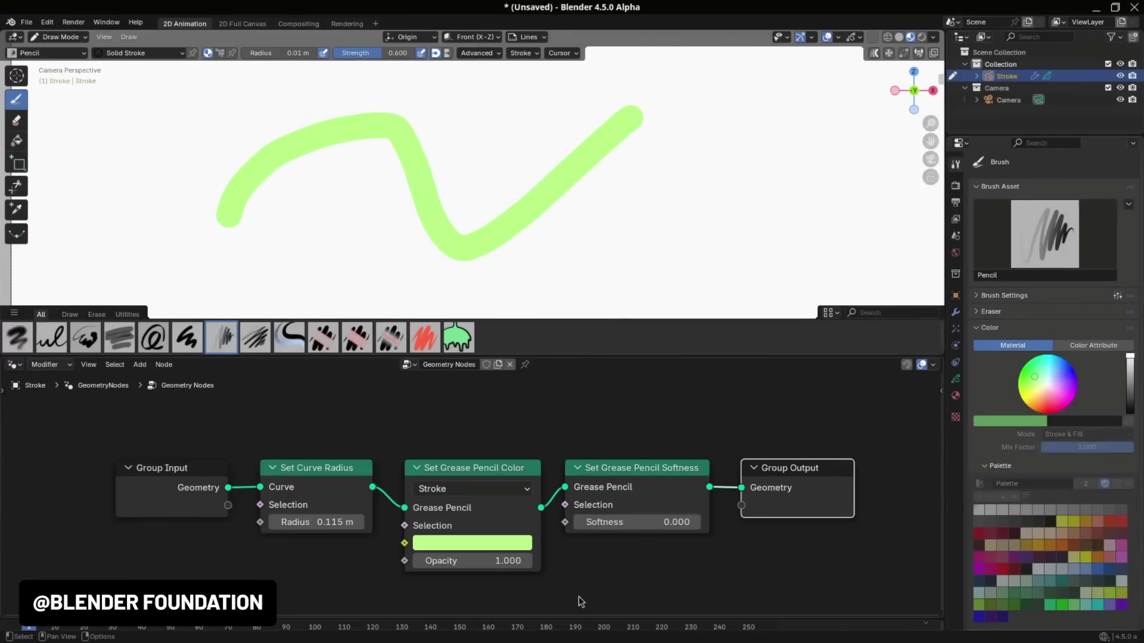
pyautogui.moveTo(471, 561); pyautogui.dragTo(417, 561)
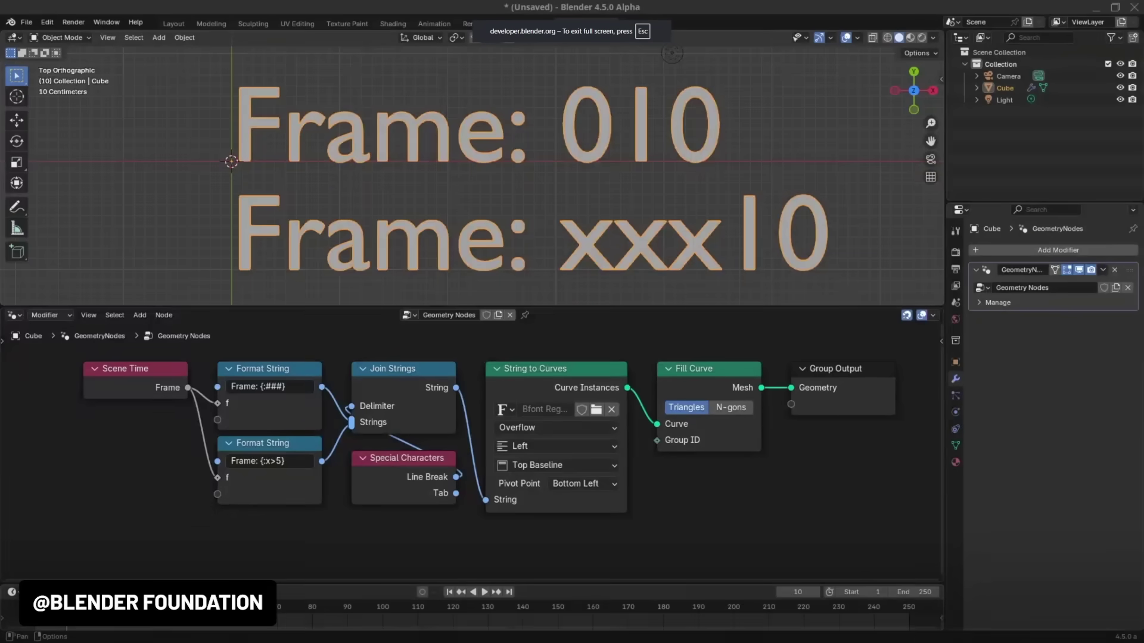
pyautogui.moveTo(66, 607); pyautogui.dragTo(182, 634)
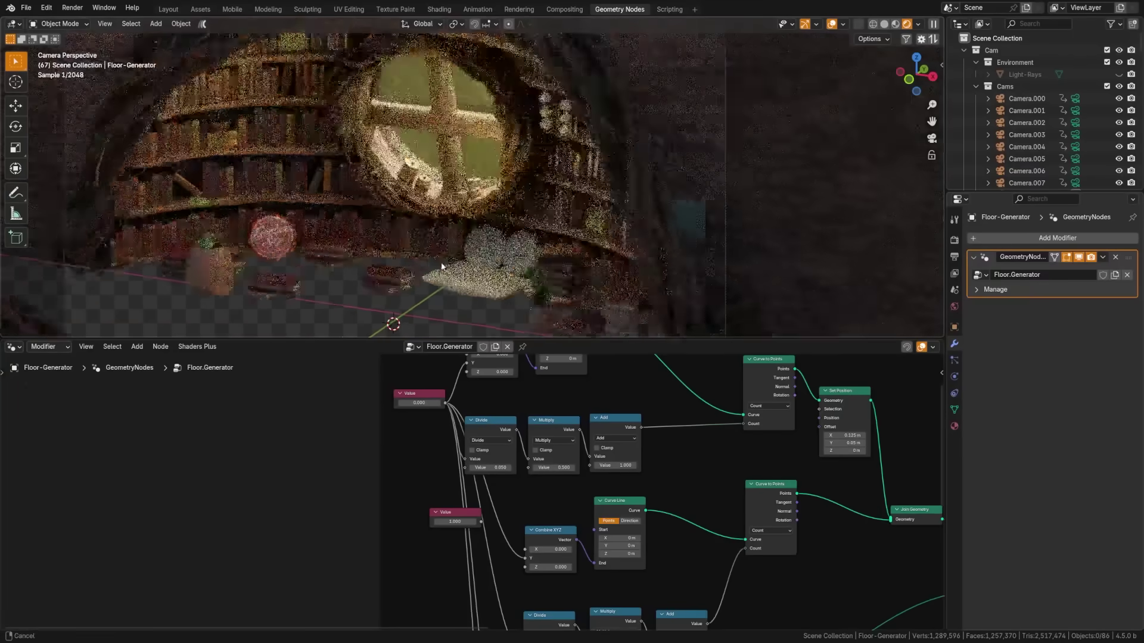
# Step: Zoom out and back in on the library render in the camera view
pyautogui.scroll(-3, 448, 249)
pyautogui.scroll(3, 449, 252)
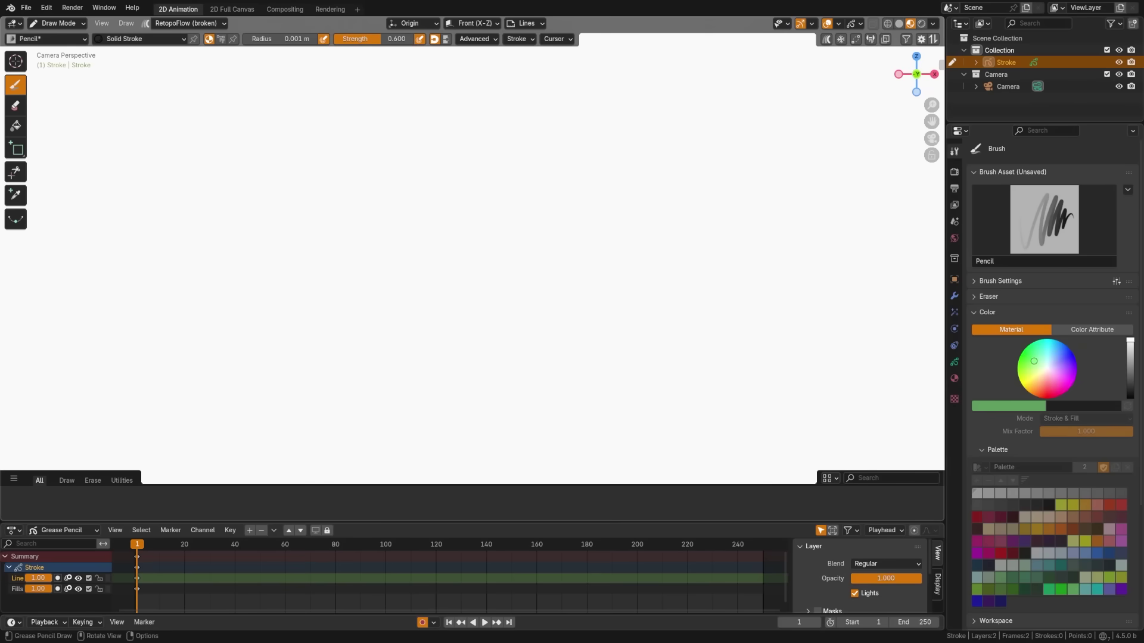
# Step: Set the brush radius to 0.54 m and draw a thick wavy stroke across the canvas
pyautogui.moveTo(276, 41); pyautogui.dragTo(310, 40)
pyautogui.moveTo(191, 226); pyautogui.dragTo(775, 211)
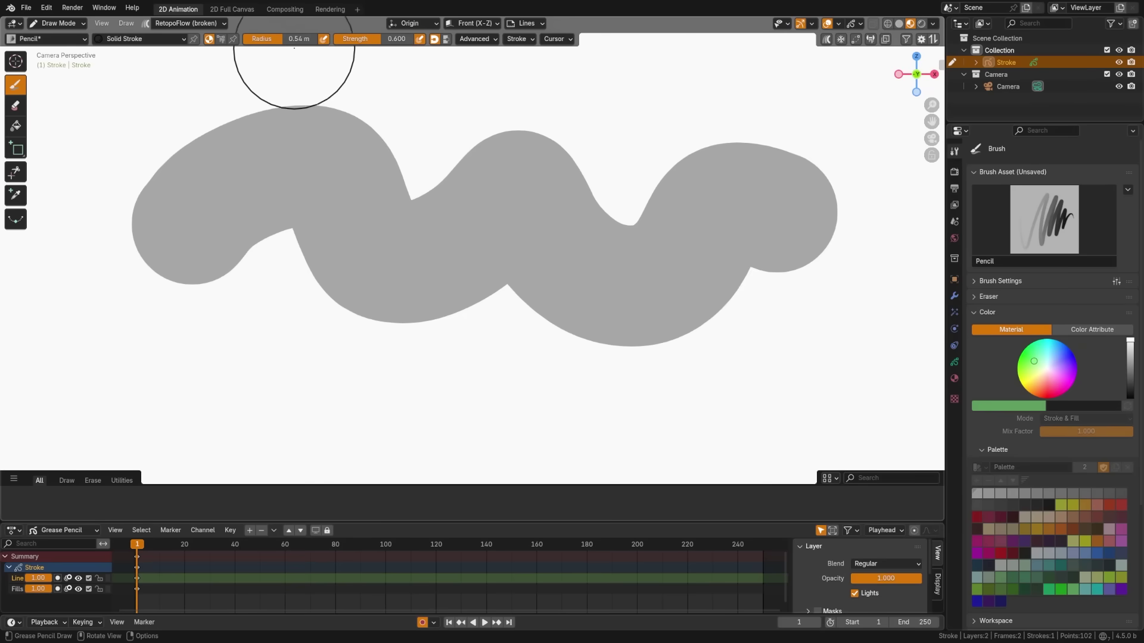
pyautogui.scroll(6, 714, 388)
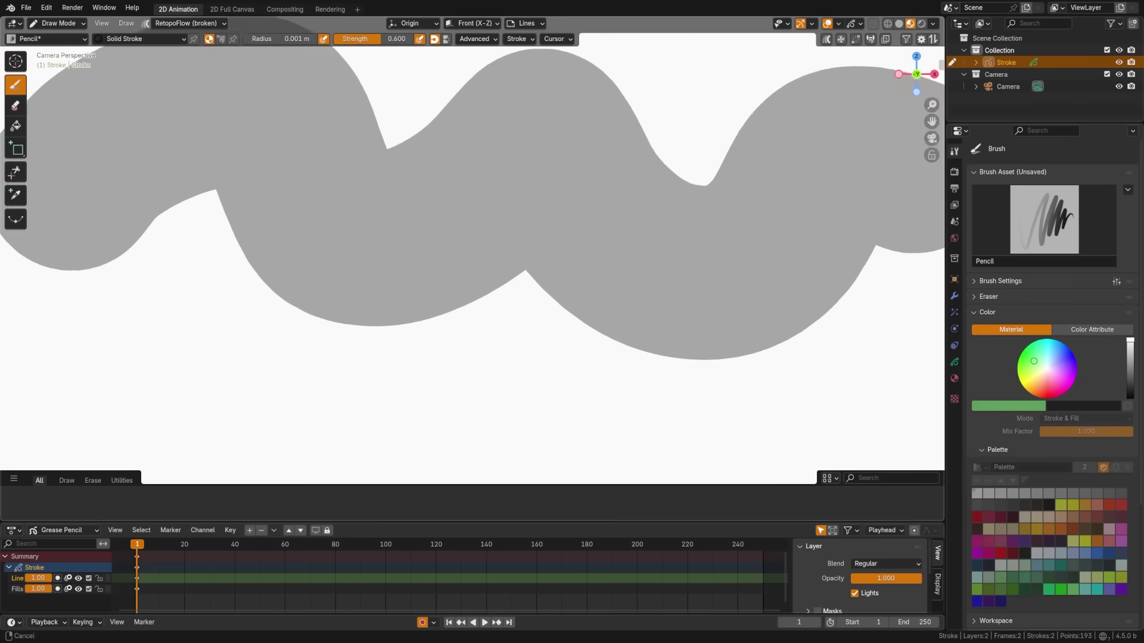
pyautogui.scroll(-6, 451, 299)
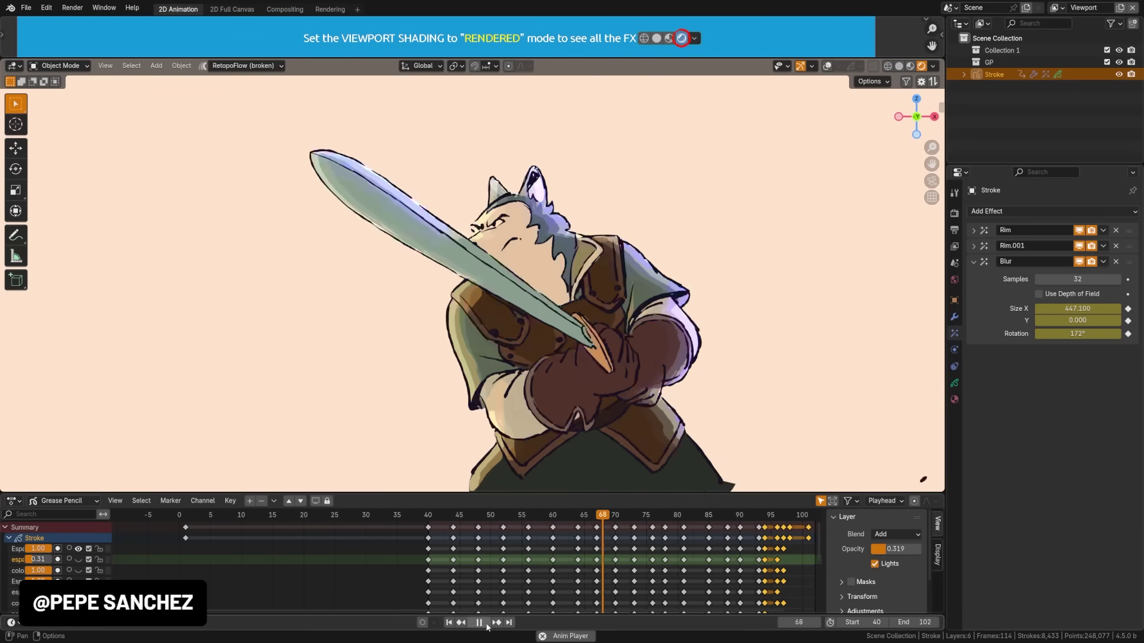
# Step: Pause the wolf animation at frame 75 and show the stroke object's modifiers
pyautogui.click(482, 623)
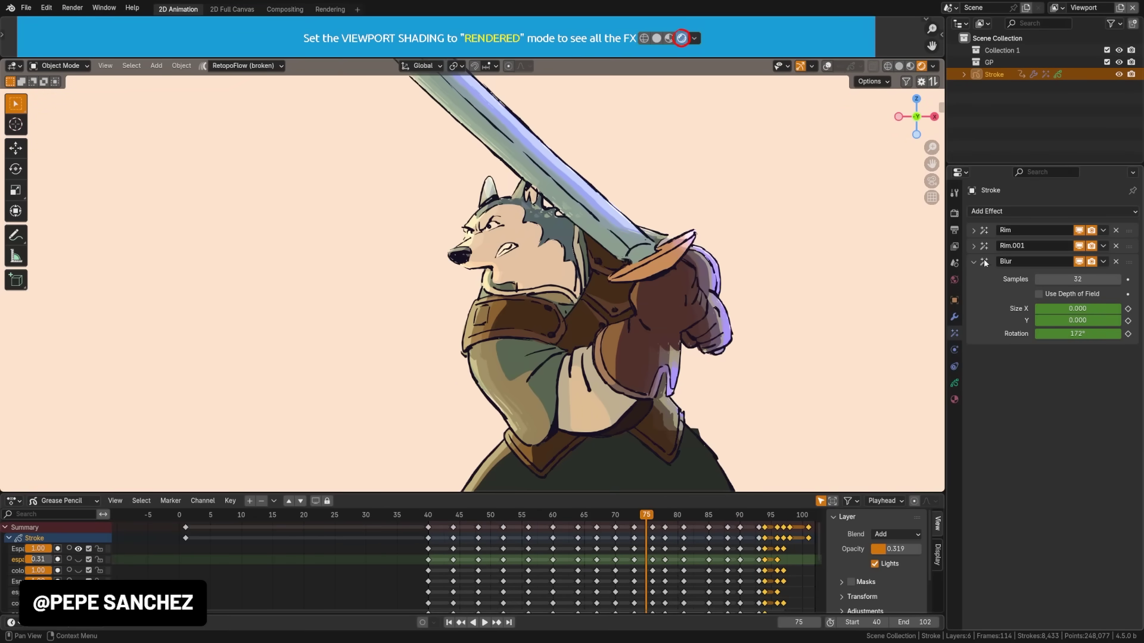
pyautogui.click(954, 316)
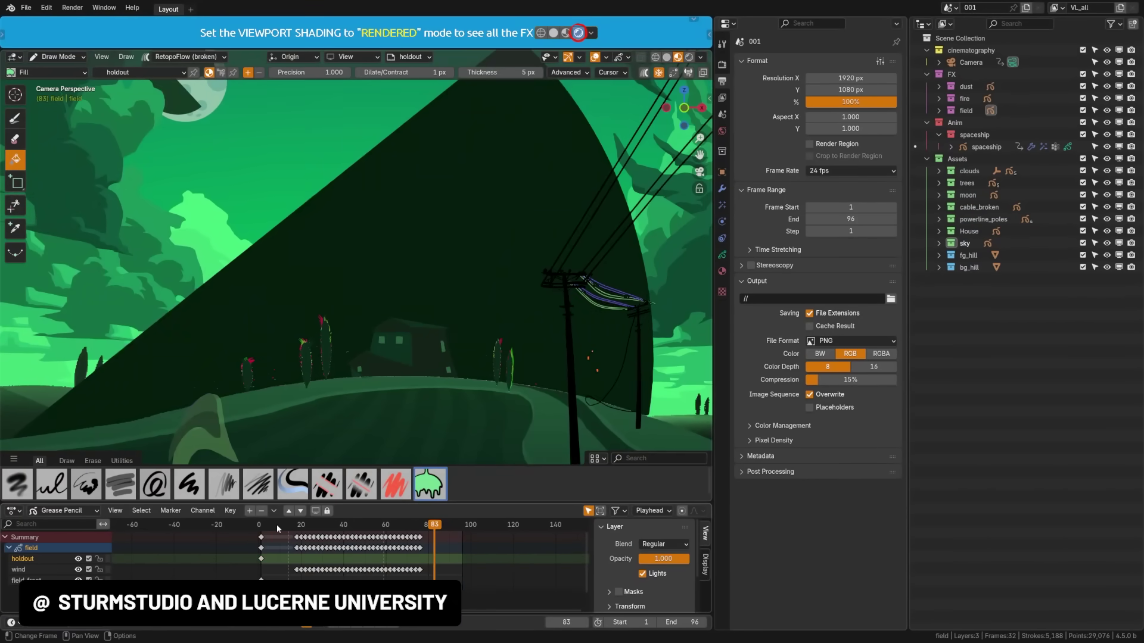
# Step: Step the field to frame 81 and draw fill guide strokes, then resume area filling
pyautogui.moveTo(277, 528); pyautogui.dragTo(433, 540)
pyautogui.keyDown('alt'); pyautogui.moveTo(410, 152); pyautogui.dragTo(381, 154); pyautogui.keyUp('alt')
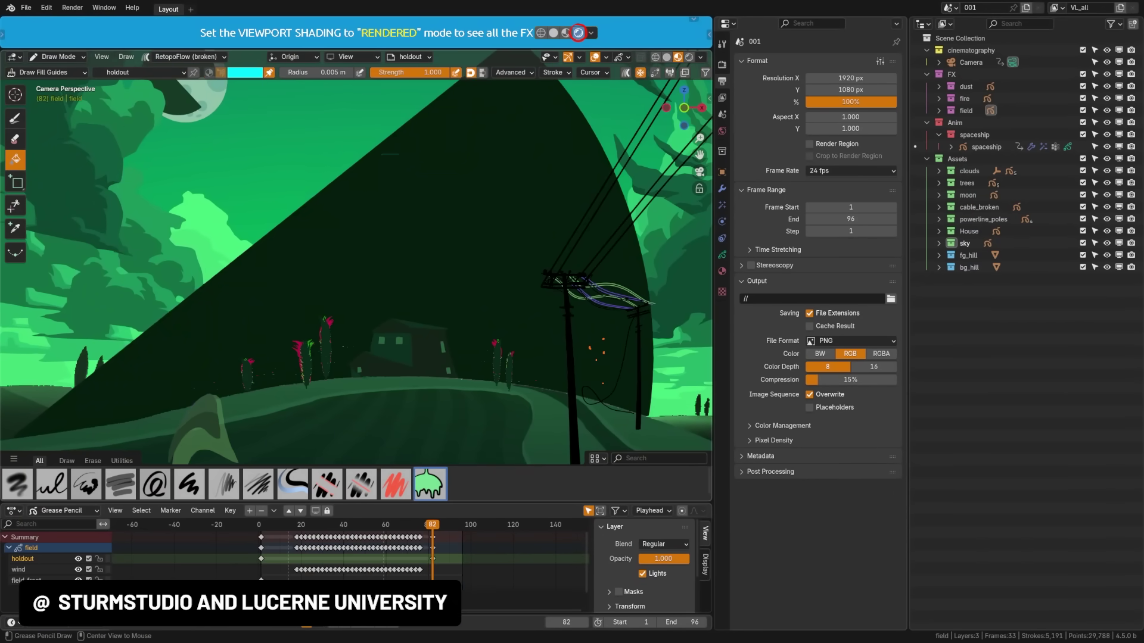
pyautogui.moveTo(418, 290)
pyautogui.keyDown('alt'); pyautogui.mouseDown()
pyautogui.moveTo(430, 208)
pyautogui.moveTo(534, 287)
pyautogui.mouseUp(); pyautogui.keyUp('alt')
pyautogui.keyDown('alt'); pyautogui.click(459, 192); pyautogui.keyUp('alt')
pyautogui.click(56, 72)
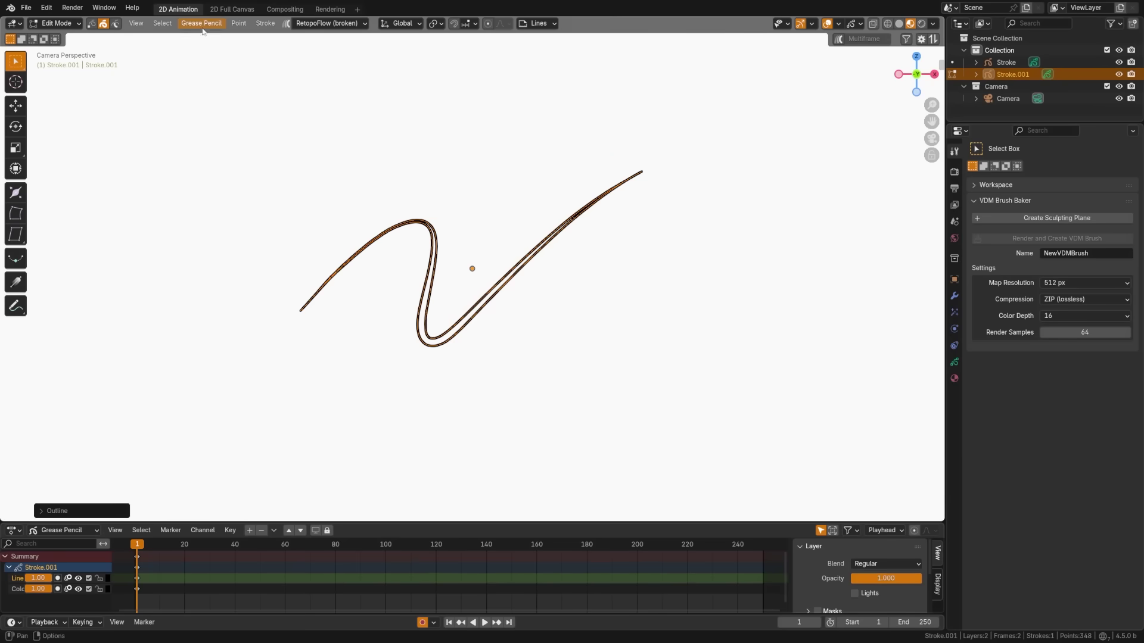
# Step: Browse the stroke editing commands menu and dismiss it without applying anything
pyautogui.click(202, 27)
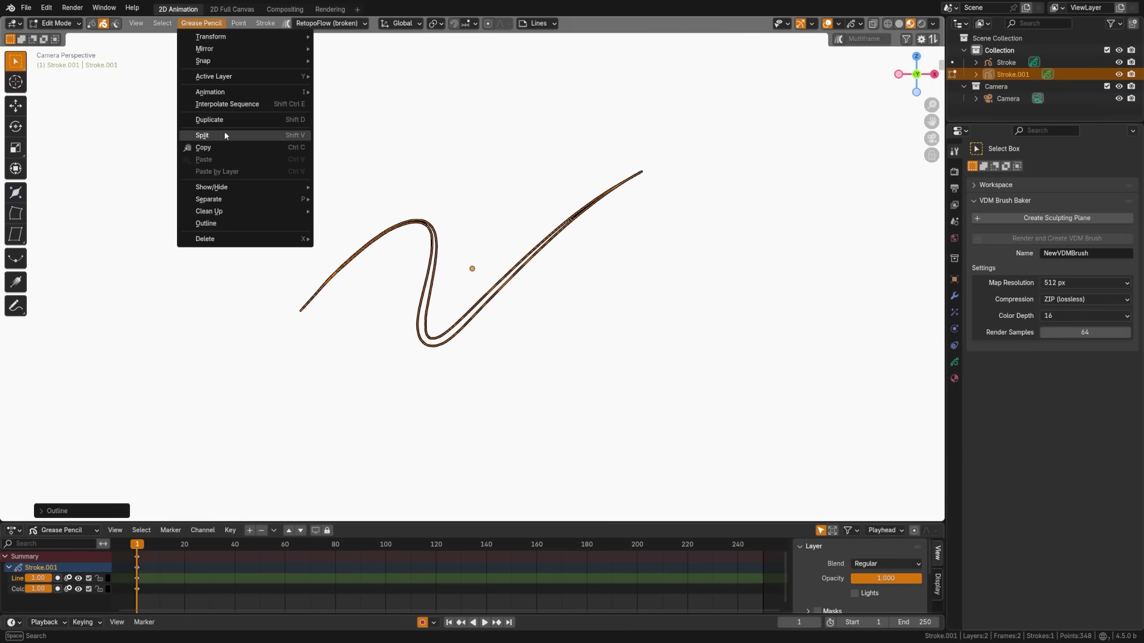
pyautogui.moveTo(217, 200)
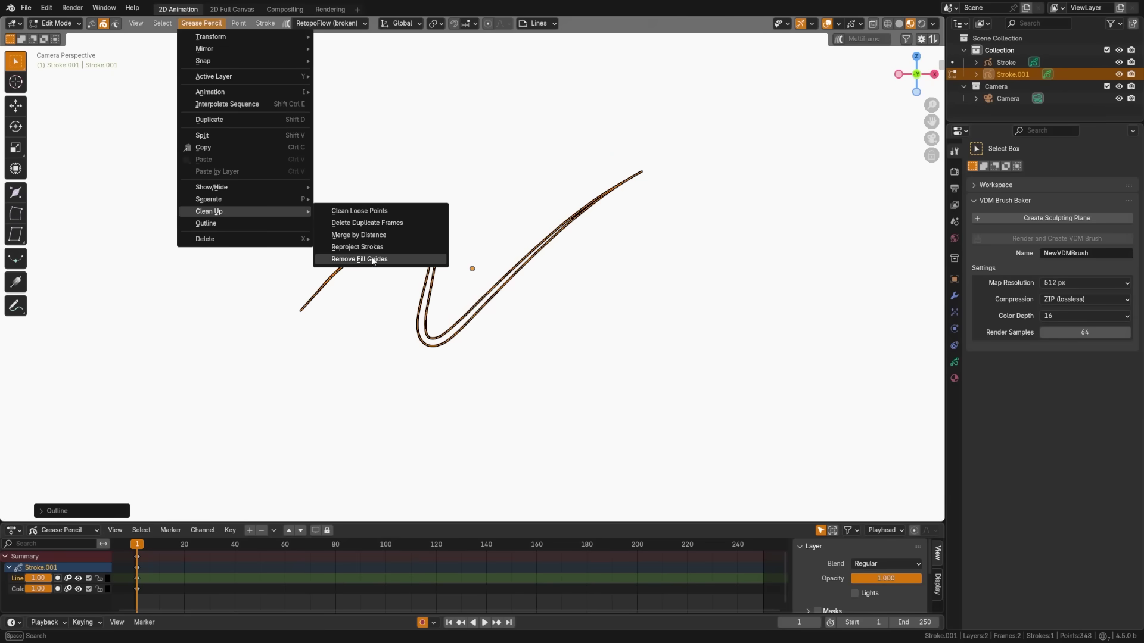
pyautogui.moveTo(266, 185)
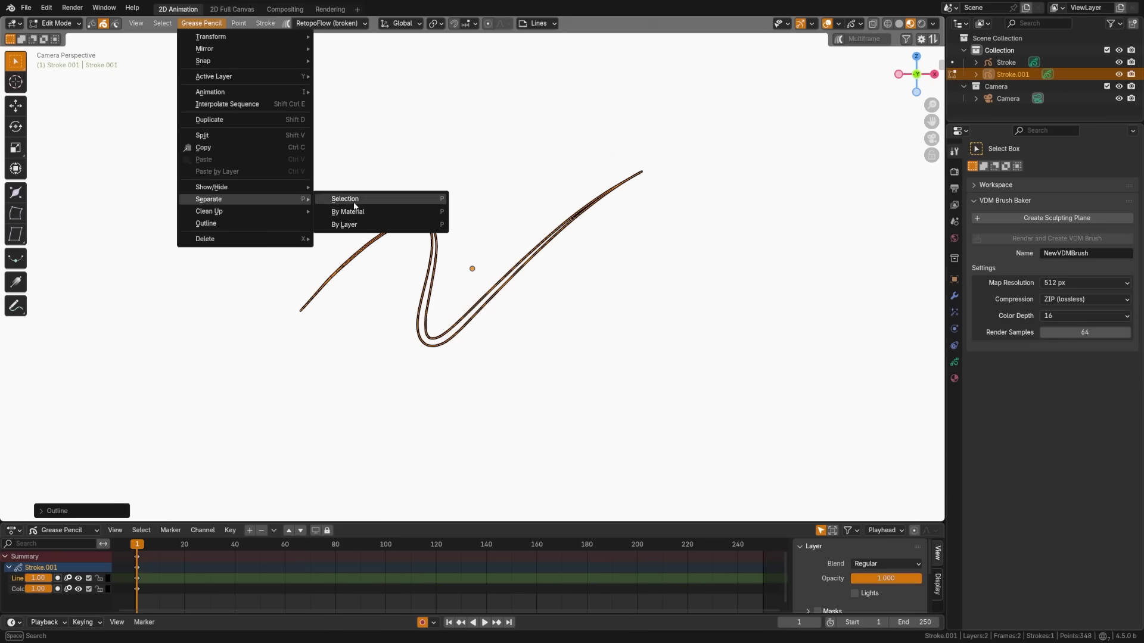
pyautogui.press('Escape')
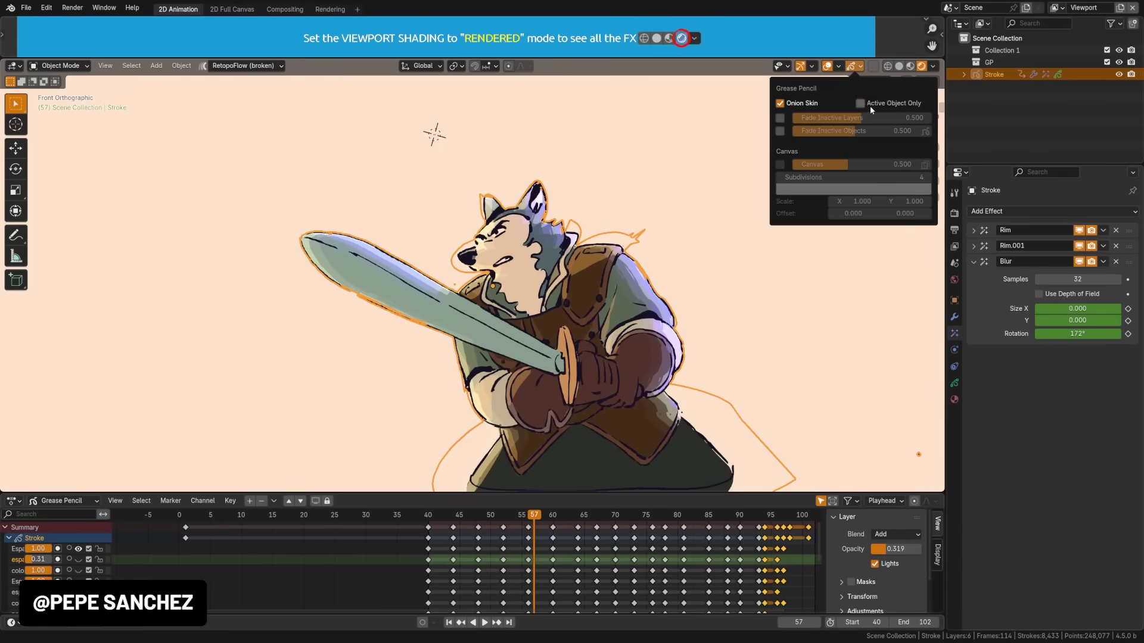
# Step: Scrub the wolf animation to frame 49 and export it as SVG, reviewing object and frame options
pyautogui.moveTo(534, 516); pyautogui.dragTo(485, 552)
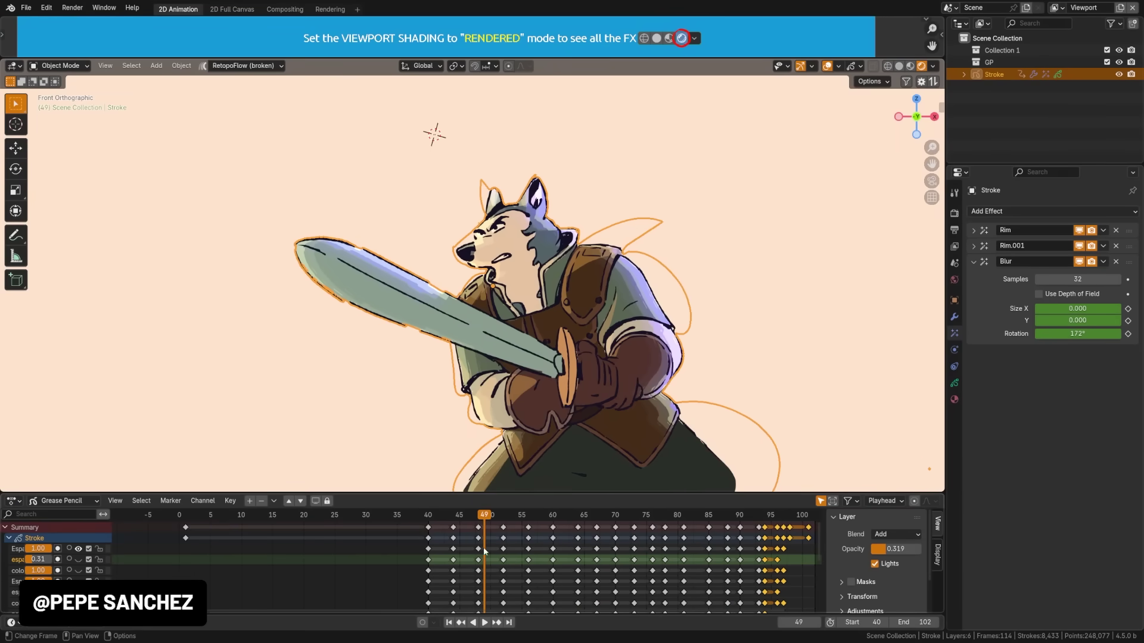
pyautogui.click(26, 7)
pyautogui.moveTo(48, 190)
pyautogui.click(197, 218)
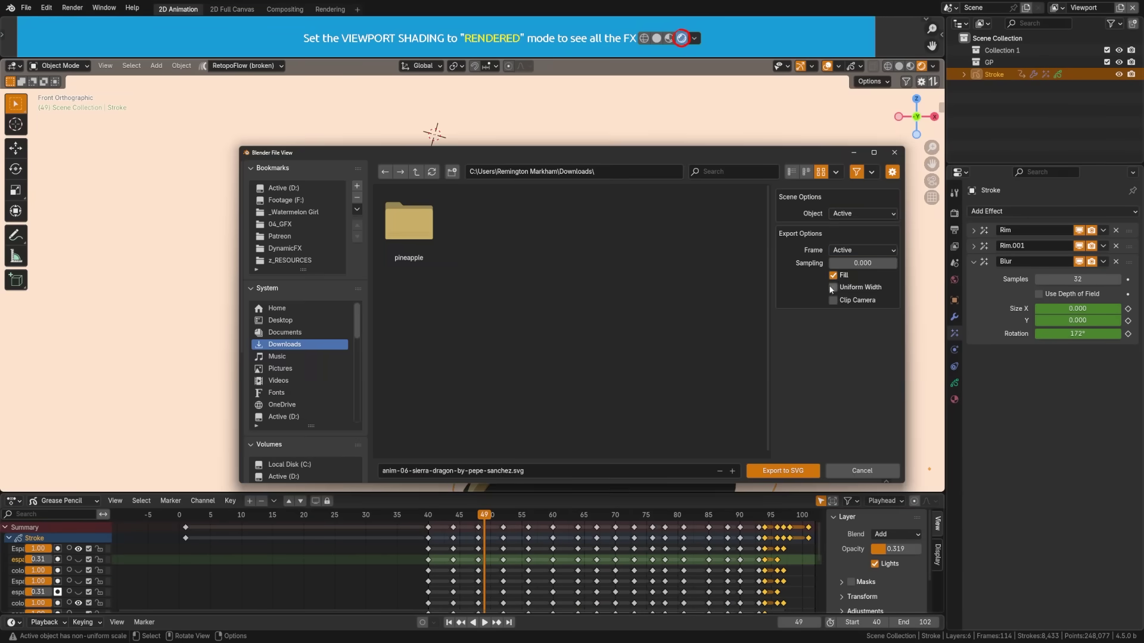
pyautogui.click(863, 213)
pyautogui.click(862, 250)
pyautogui.click(862, 277)
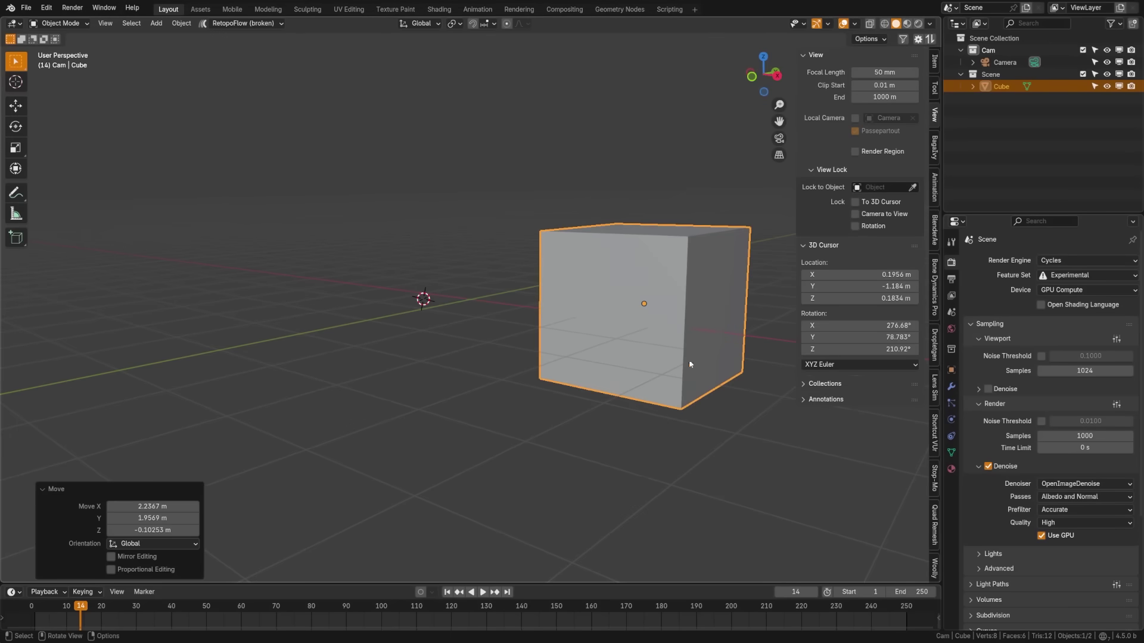
# Step: Snap the cube to the 3D cursor with Rotation enabled to match the cursor's orientation
pyautogui.hotkey('shift', 's')
pyautogui.click(643, 366)
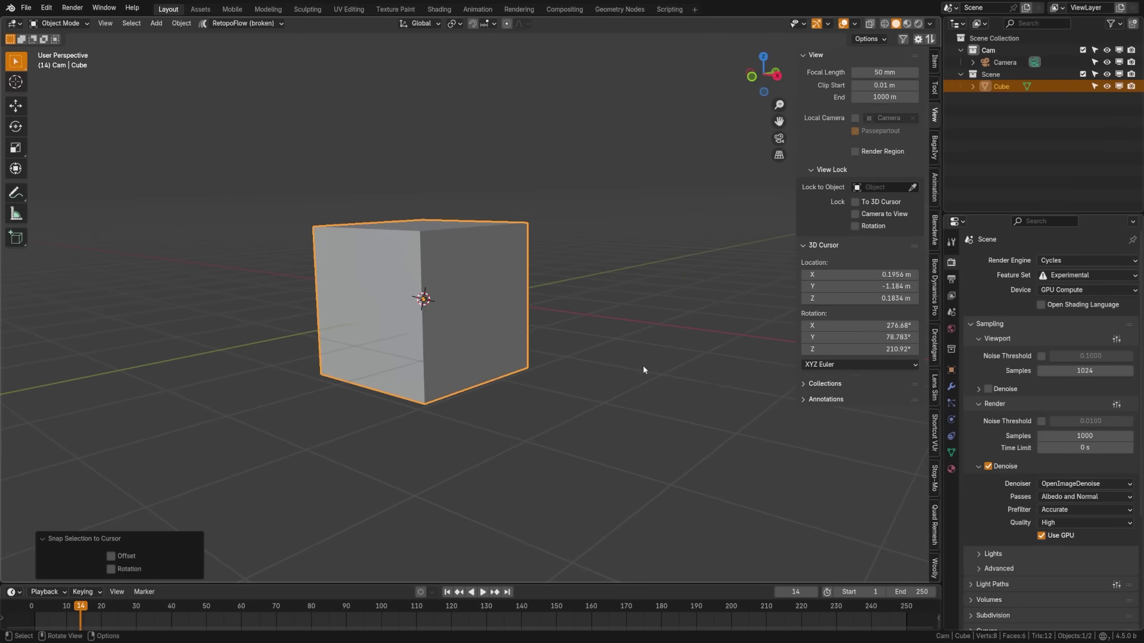
pyautogui.click(121, 570)
pyautogui.click(120, 570)
pyautogui.click(120, 570)
pyautogui.click(120, 570)
pyautogui.click(120, 570)
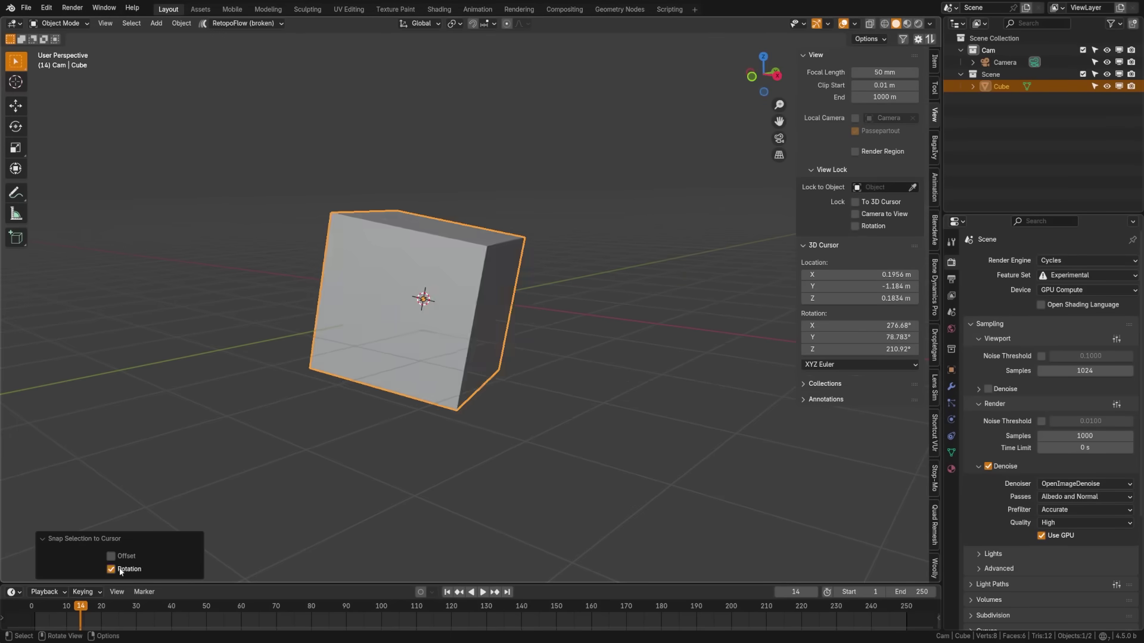
pyautogui.click(121, 570)
# Step: Replace the cube with a new Point Cloud object and view its data attributes
pyautogui.press('Delete')
pyautogui.hotkey('shift', 'a')
pyautogui.click(373, 402)
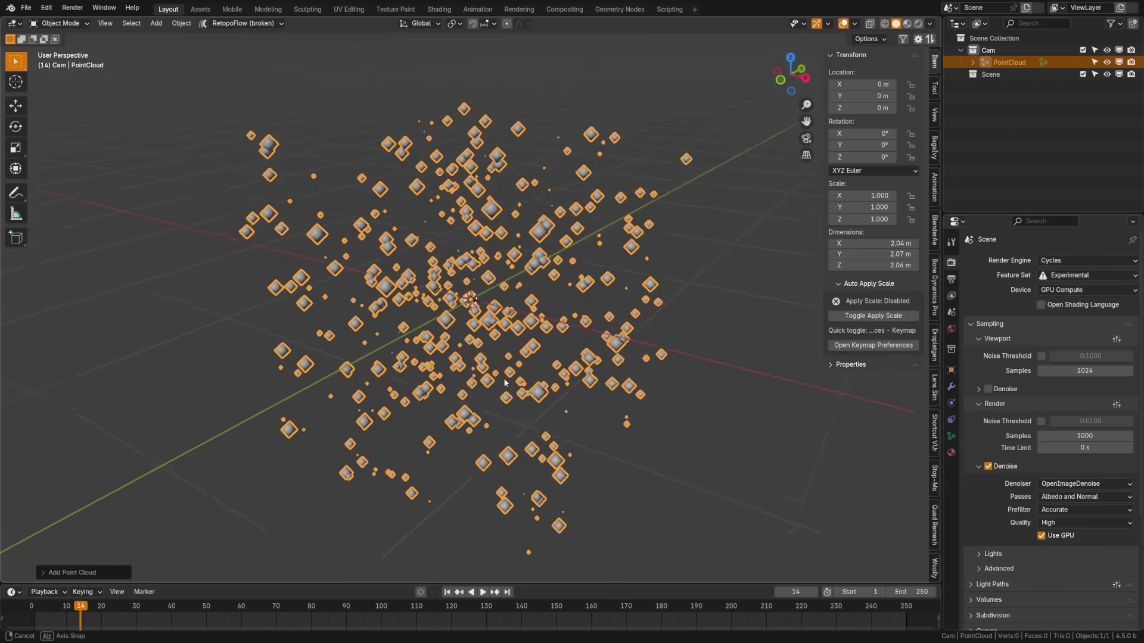
pyautogui.click(71, 574)
pyautogui.click(951, 436)
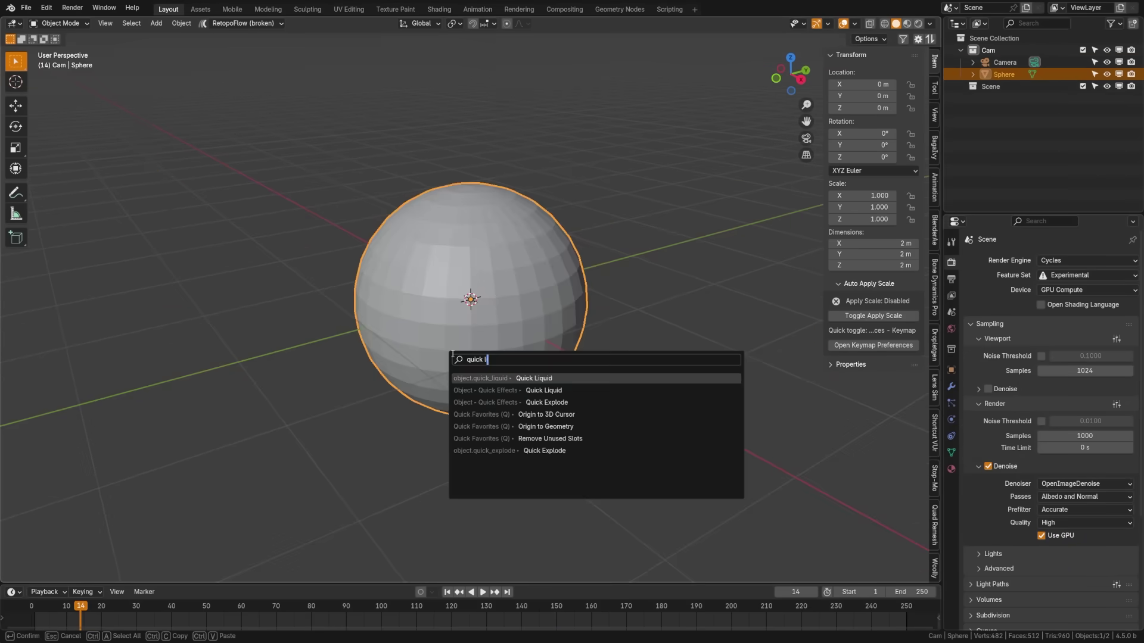
# Step: Set up Quick Liquid, bake the simulation, then delete the domain and sphere
pyautogui.press('Return')
pyautogui.scroll(-3, 1024, 495)
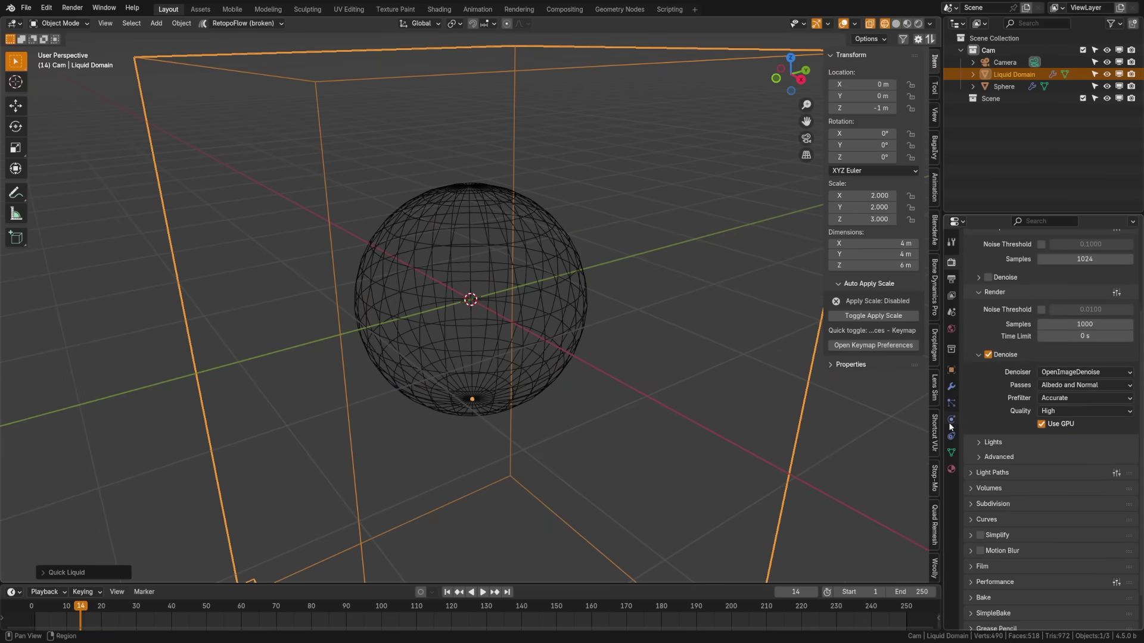
pyautogui.click(951, 420)
pyautogui.scroll(-6, 1066, 537)
pyautogui.click(1064, 595)
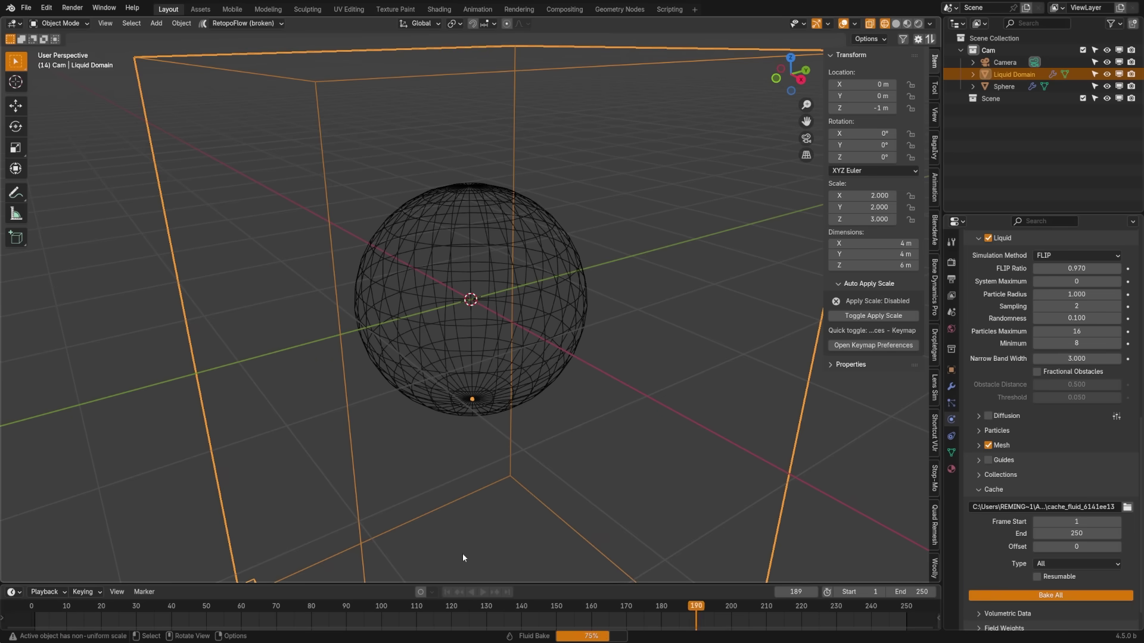
pyautogui.press('space')
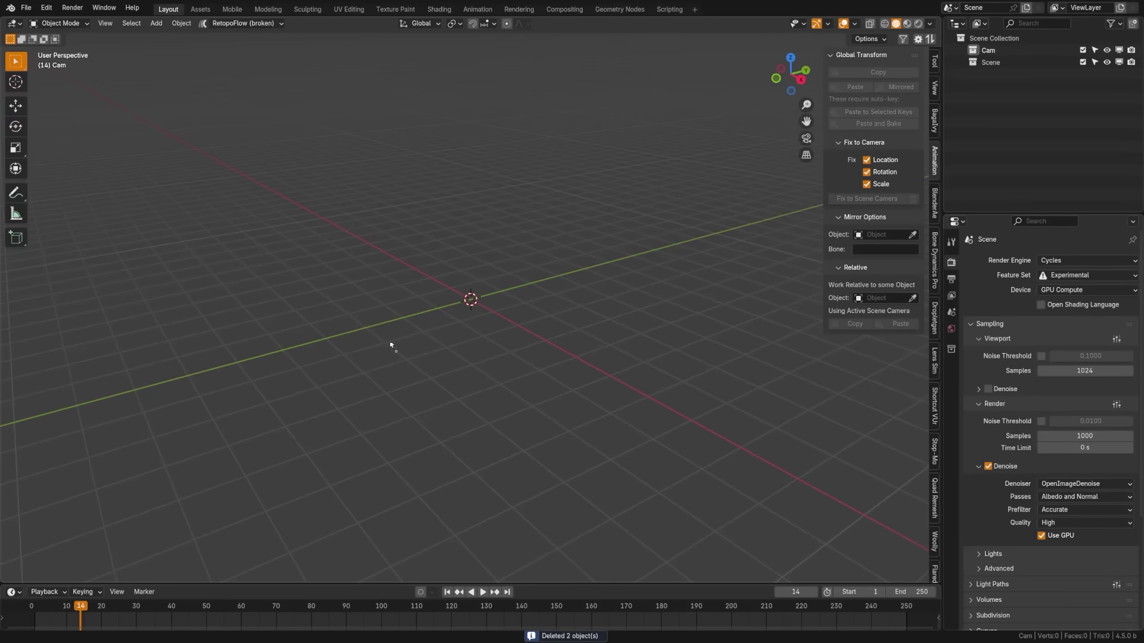
# Step: Import Great Sword Idle.fbx and play its idle animation, then import YouTube.svg and YouTube_Full.svg
pyautogui.moveTo(473, 303); pyautogui.dragTo(474, 305)
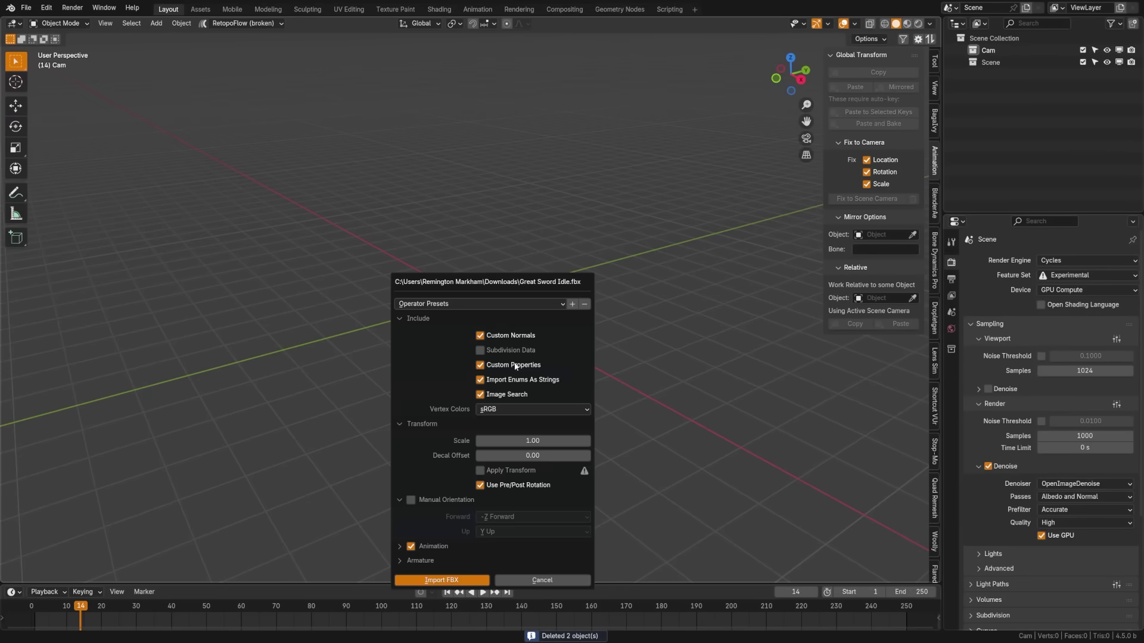
pyautogui.click(474, 579)
pyautogui.scroll(5, 449, 323)
pyautogui.moveTo(449, 323); pyautogui.dragTo(441, 471, button='middle')
pyautogui.press('space')
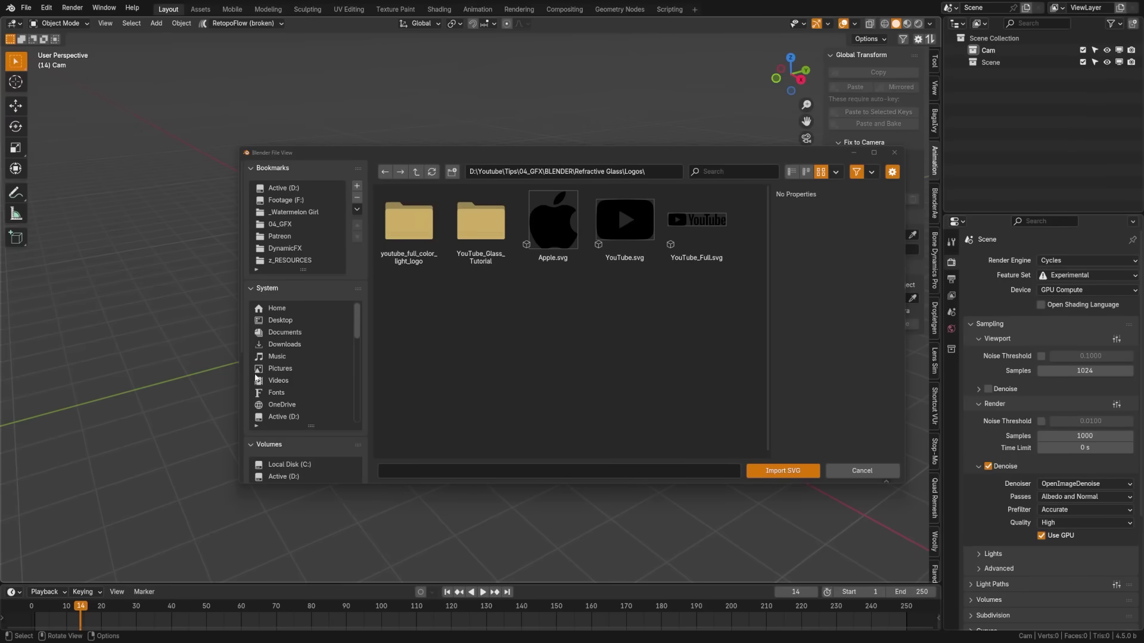
pyautogui.moveTo(669, 283); pyautogui.dragTo(620, 250)
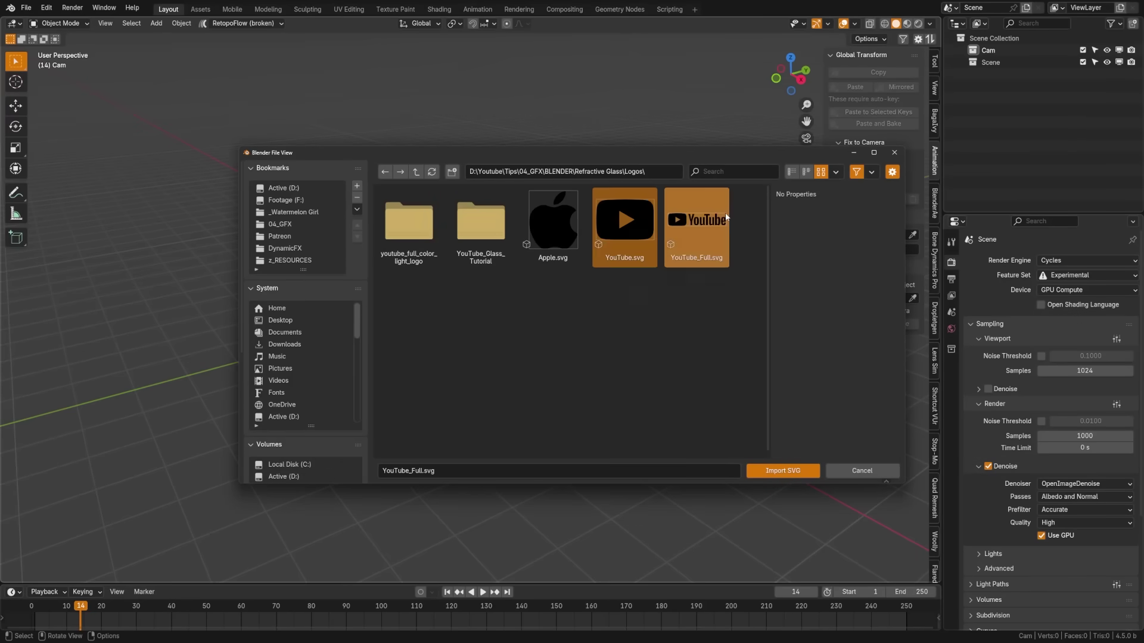
pyautogui.click(783, 471)
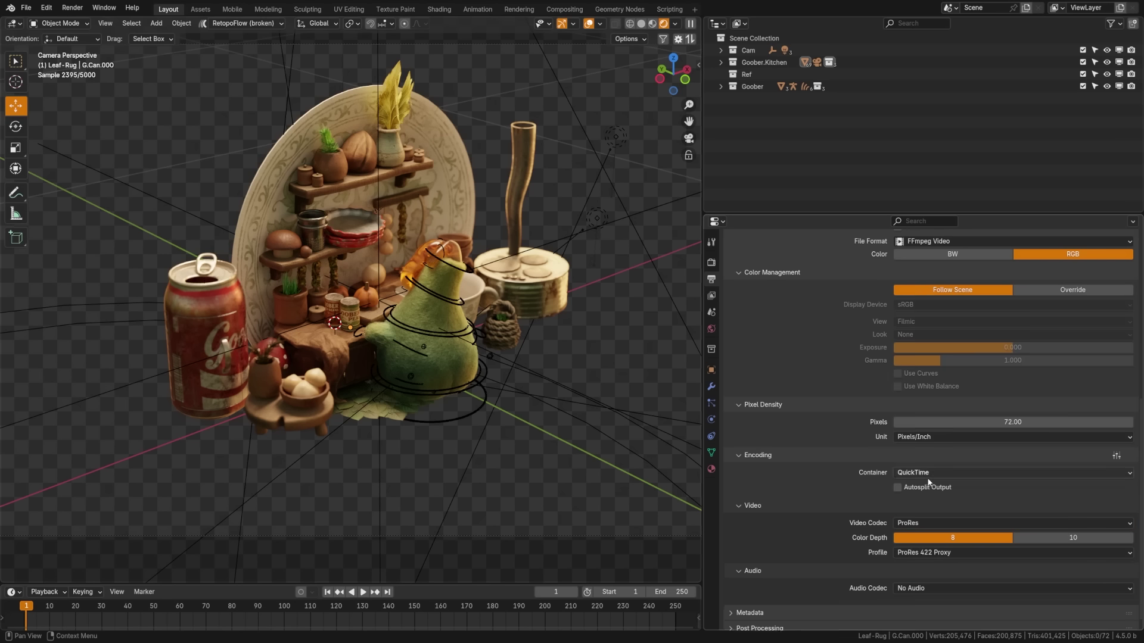
# Step: Choose ProRes 4444 in the Encoding video Profile dropdown
pyautogui.click(948, 552)
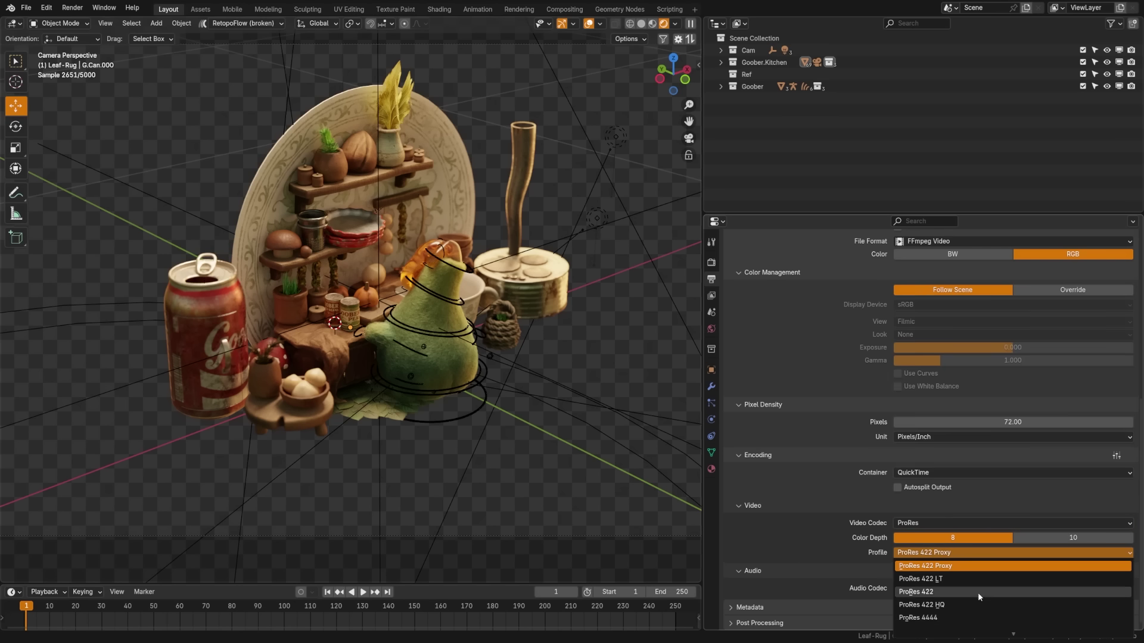
pyautogui.click(966, 618)
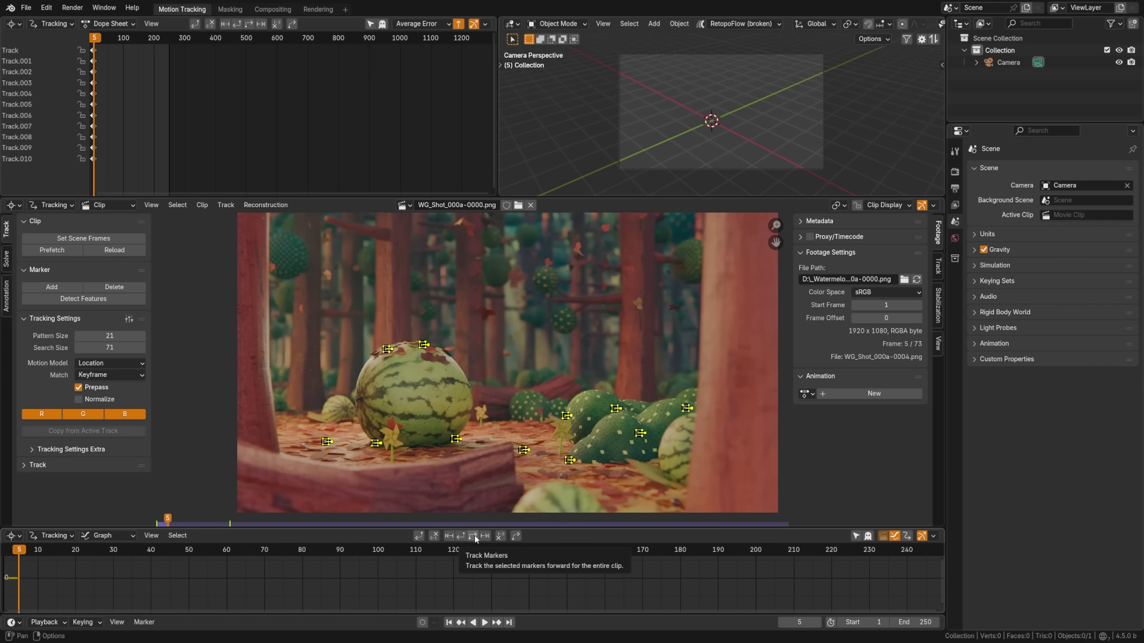
# Step: Track the eleven markers forward to frame 74, then scrub back to frame 63
pyautogui.click(474, 535)
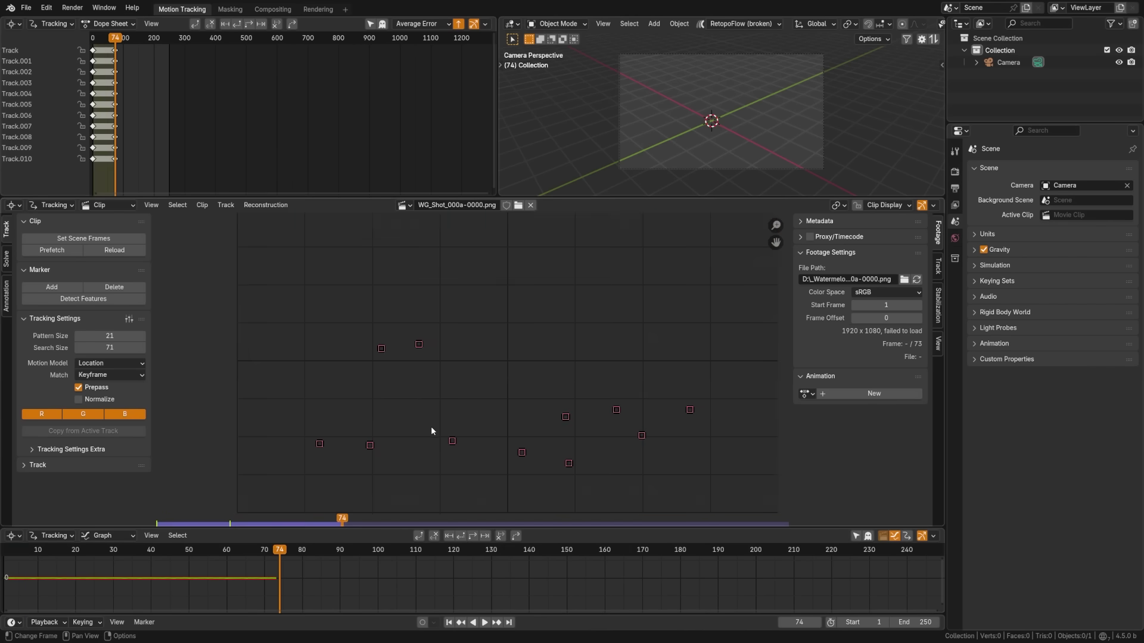
pyautogui.moveTo(272, 554); pyautogui.dragTo(204, 573)
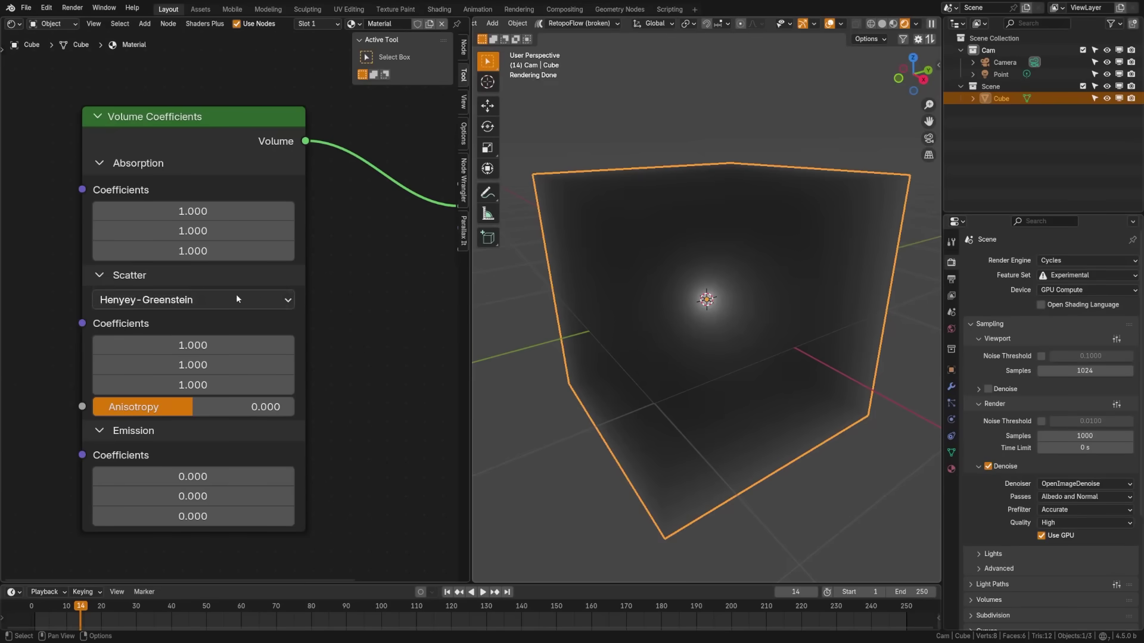
# Step: Try new volume scatter coefficients, reset them to 1.000, and set scatter Anisotropy to 0.088
pyautogui.moveTo(178, 345); pyautogui.dragTo(262, 345)
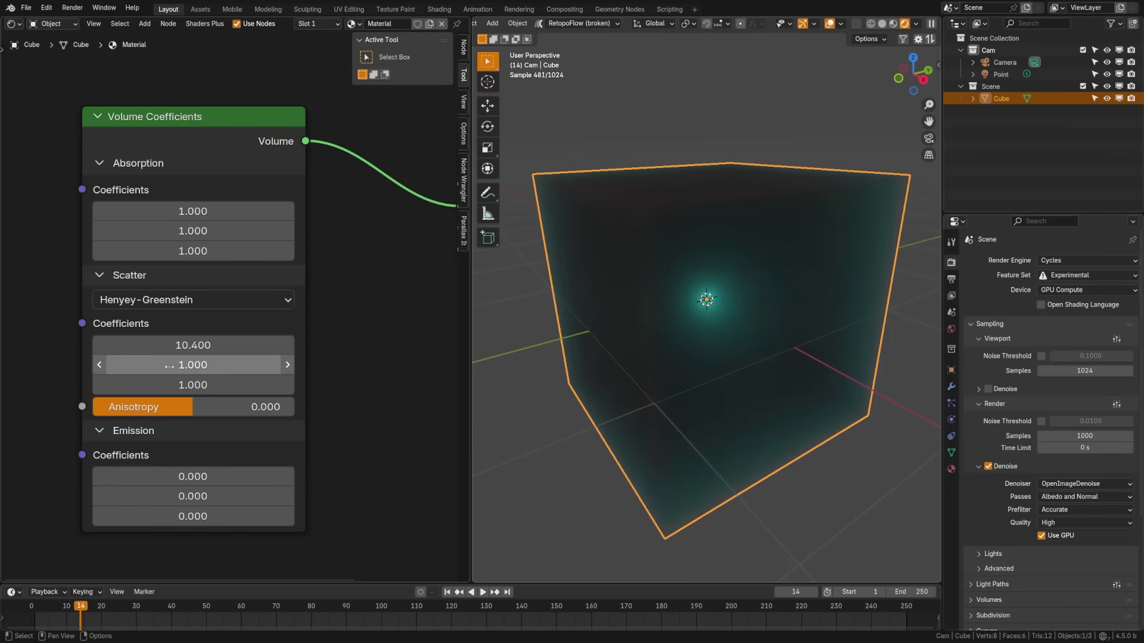
pyautogui.moveTo(169, 365); pyautogui.dragTo(131, 385)
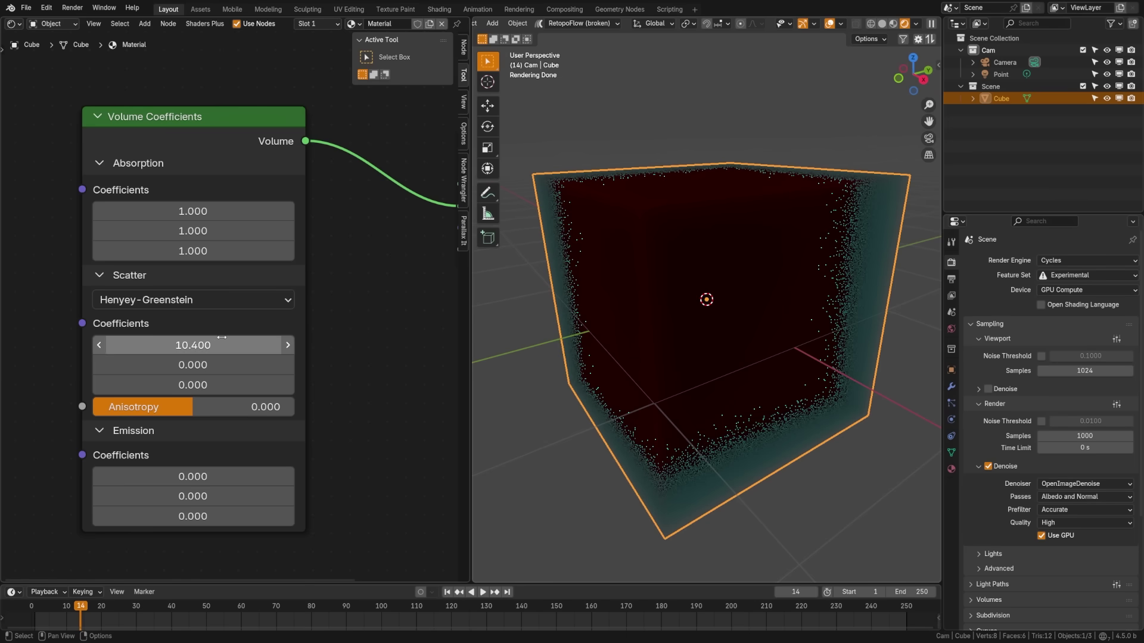
pyautogui.press('BackSpace')
pyautogui.press('BackSpace')
pyautogui.press('BackSpace')
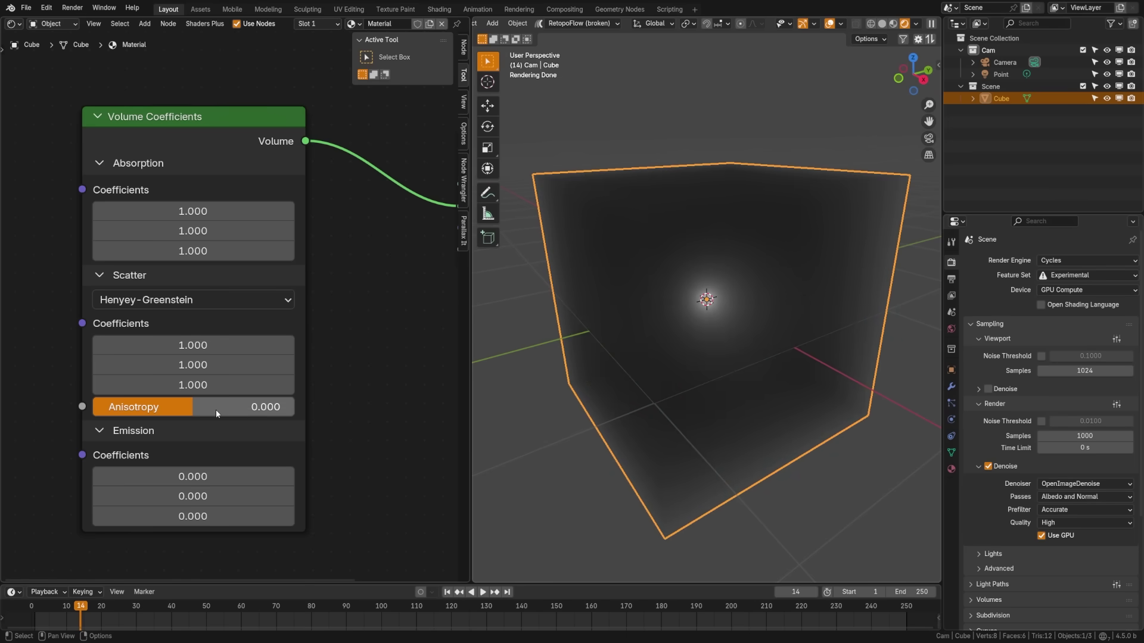
pyautogui.moveTo(216, 410)
pyautogui.mouseDown()
pyautogui.moveTo(317, 409)
pyautogui.moveTo(225, 409)
pyautogui.mouseUp()
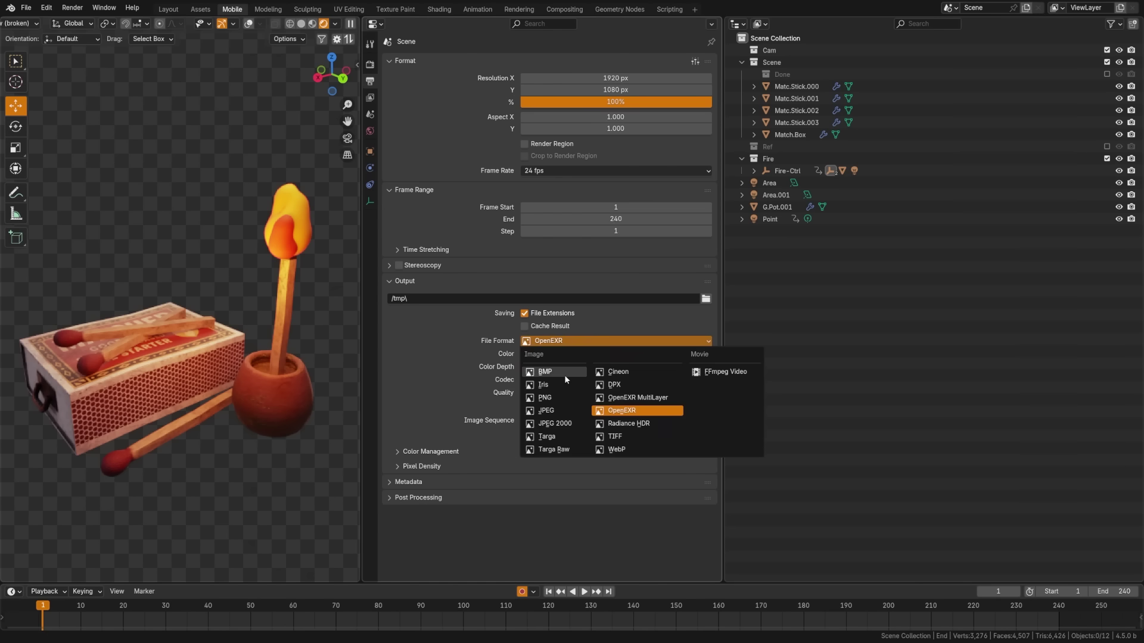
# Step: Switch the output file format to BMP and mask the piano sculpt by its colours
pyautogui.click(564, 374)
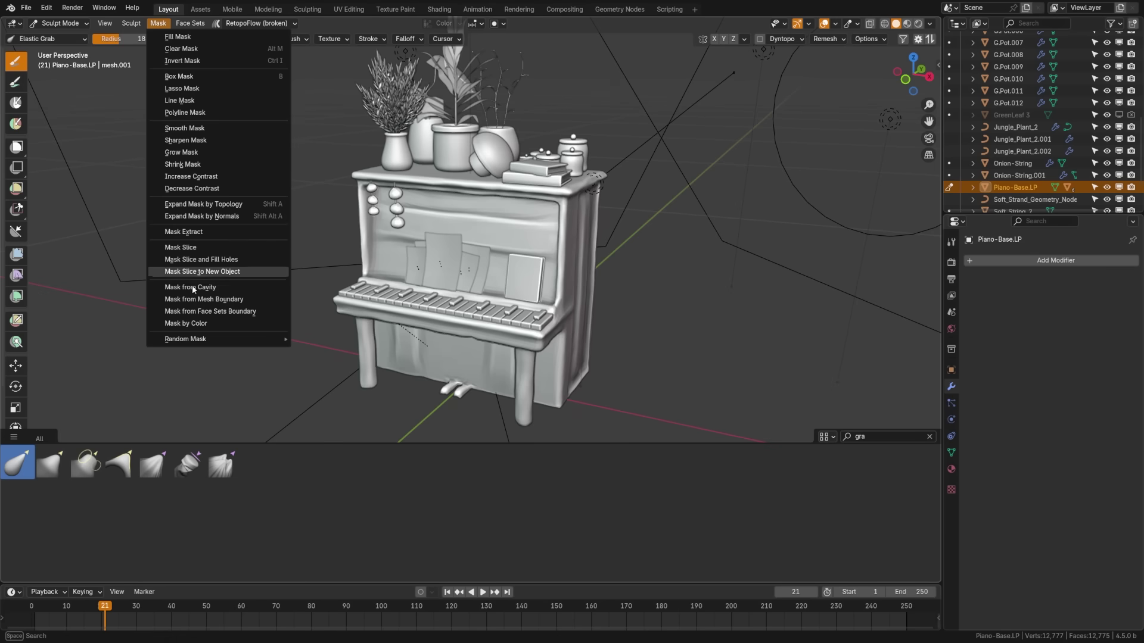
pyautogui.click(254, 324)
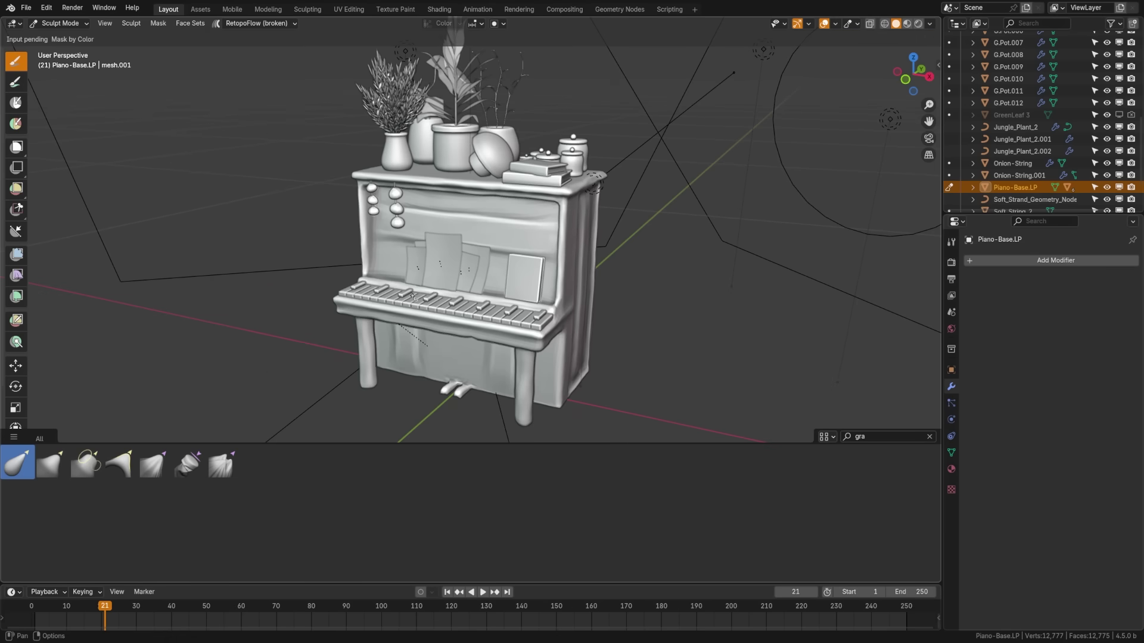
pyautogui.click(438, 173)
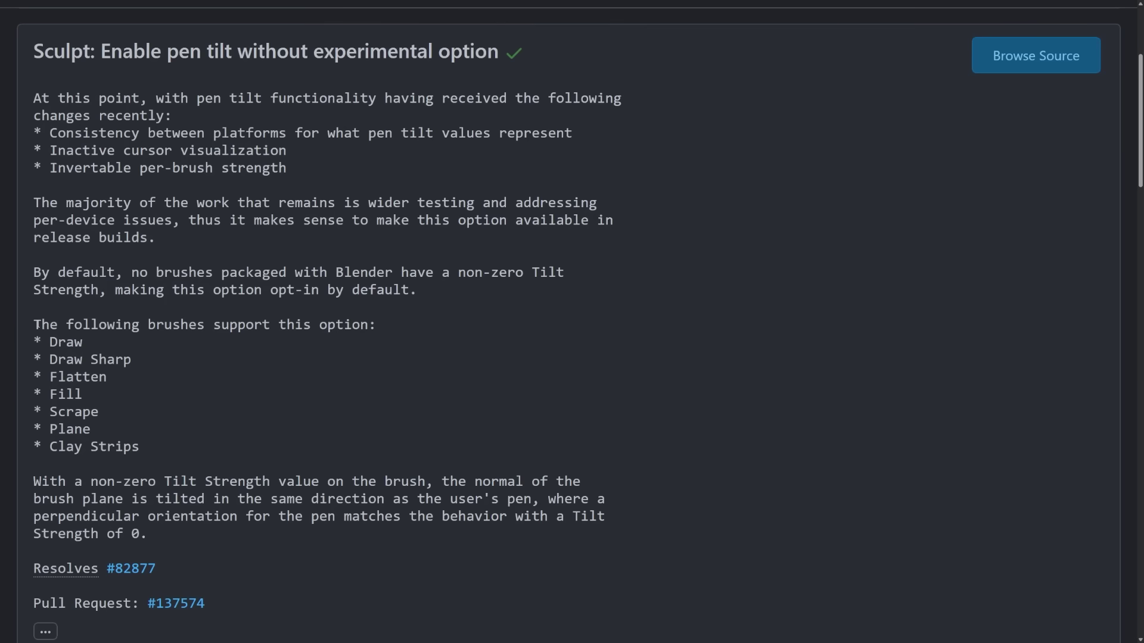
# Step: Highlight the commit's brush list from 'The following brushes' down to '* Clay Strips'
pyautogui.moveTo(53, 332); pyautogui.dragTo(172, 460)
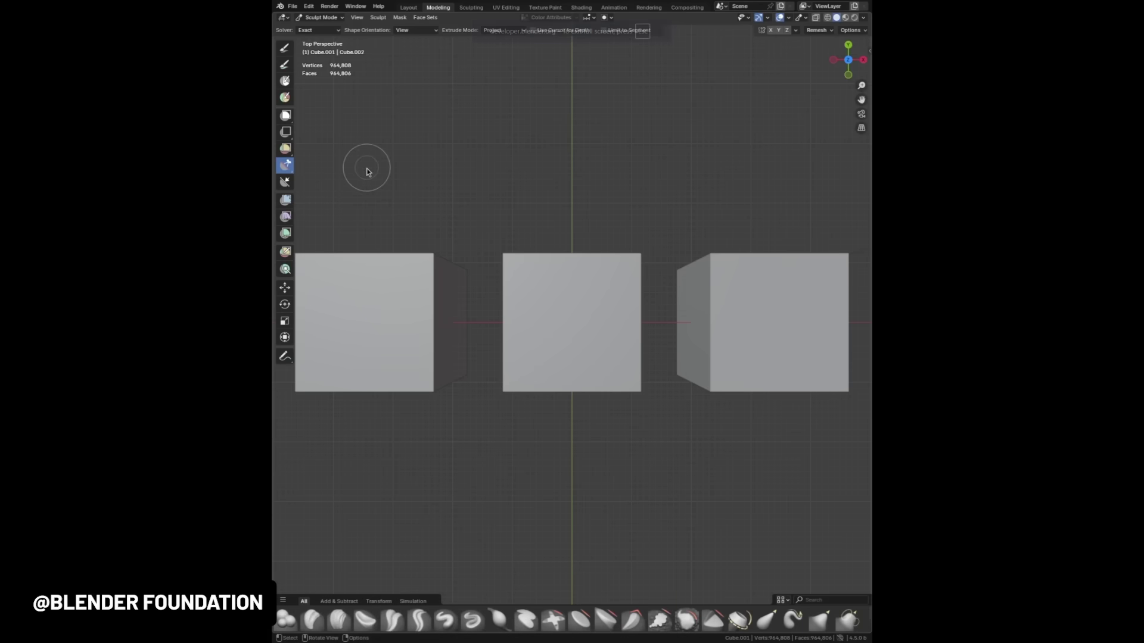
# Step: Line-trim the cubes vertically and duplicate the Creature_11 brush asset into Stylized Brushes
pyautogui.moveTo(365, 168); pyautogui.dragTo(367, 484)
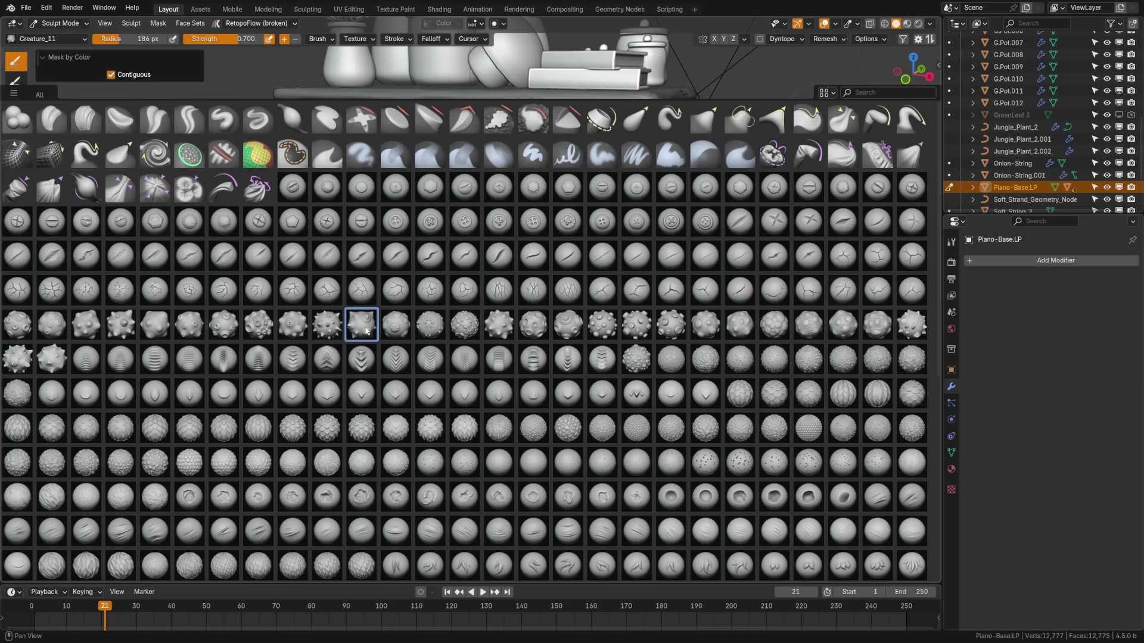
pyautogui.rightClick(365, 326)
pyautogui.click(322, 326)
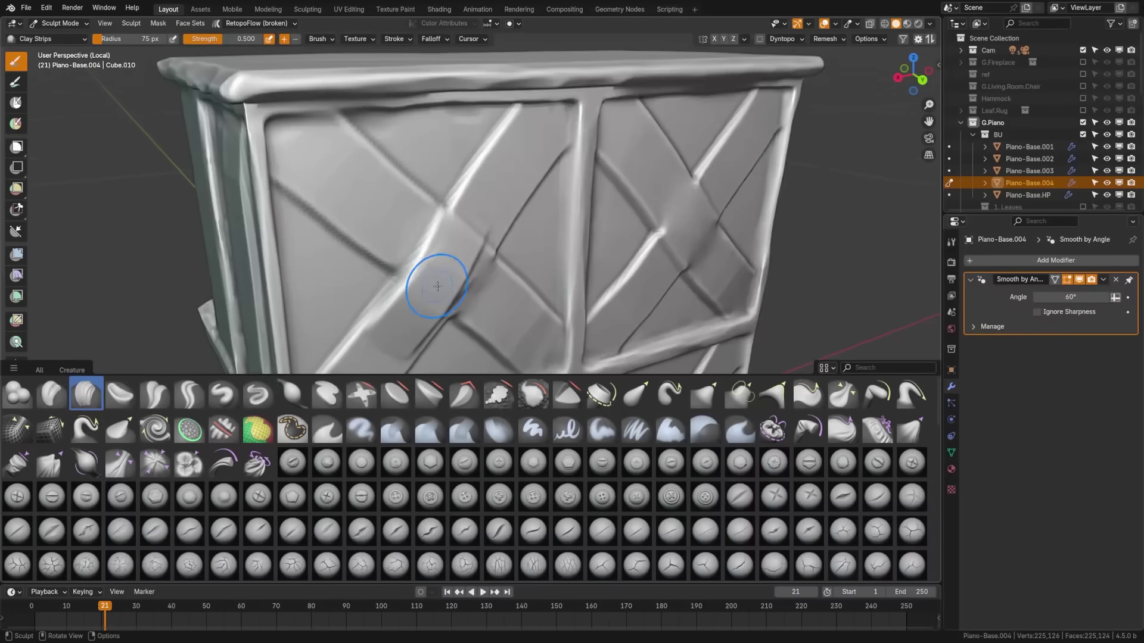
# Step: Orbit and zoom around the piano base to inspect its clay-strip front panels
pyautogui.scroll(5, 421, 227)
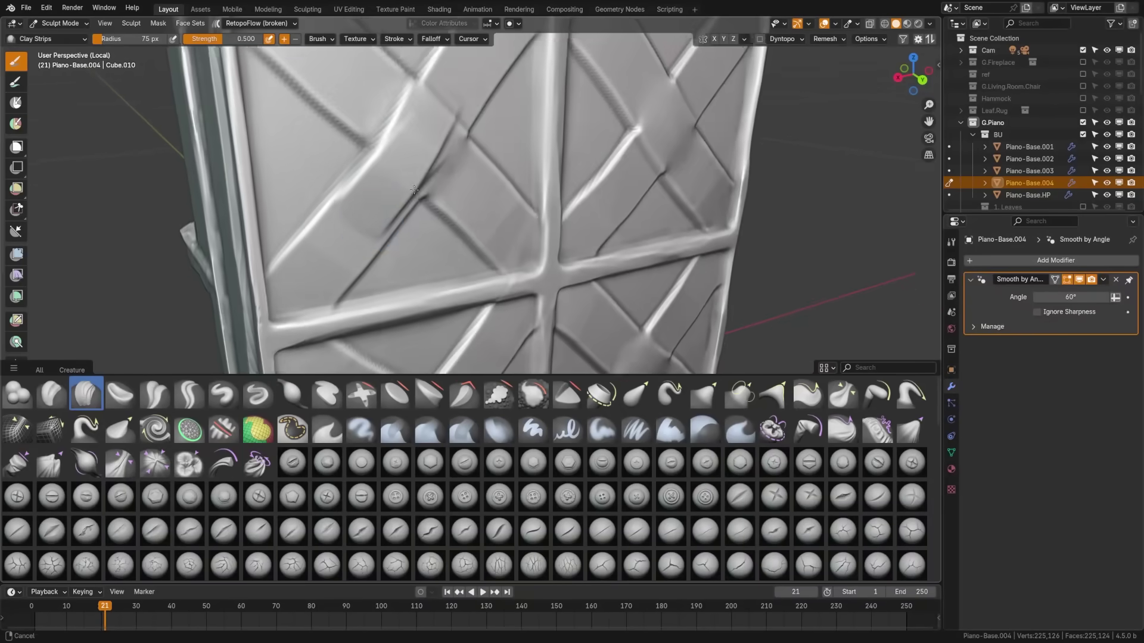
pyautogui.scroll(-5, 411, 196)
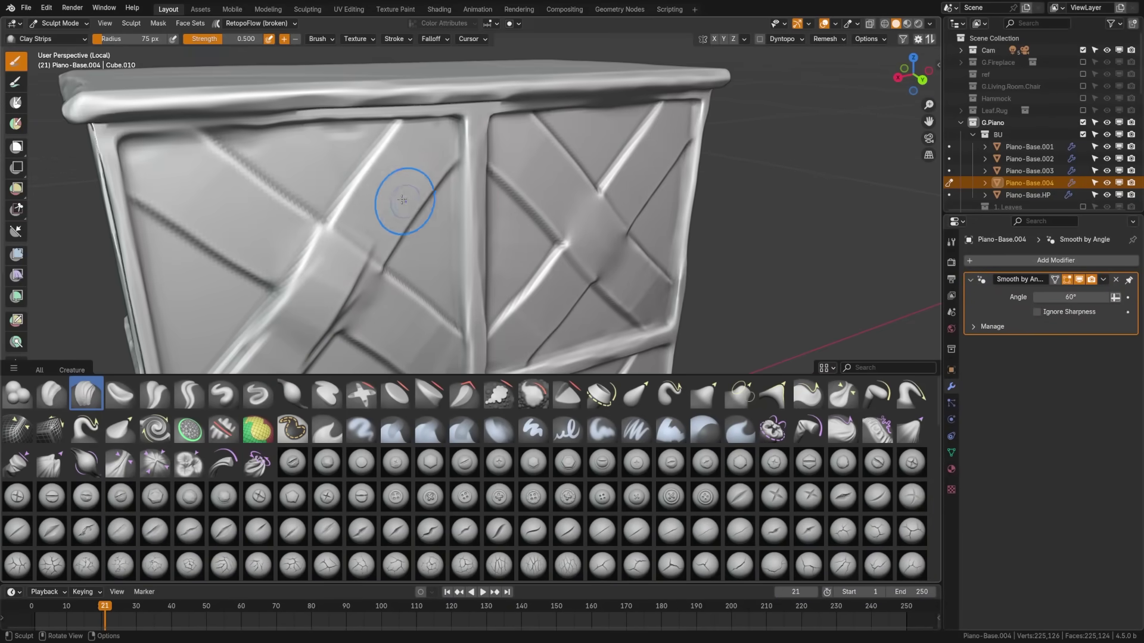
pyautogui.moveTo(375, 223); pyautogui.dragTo(357, 214, button='middle')
pyautogui.scroll(3, 326, 199)
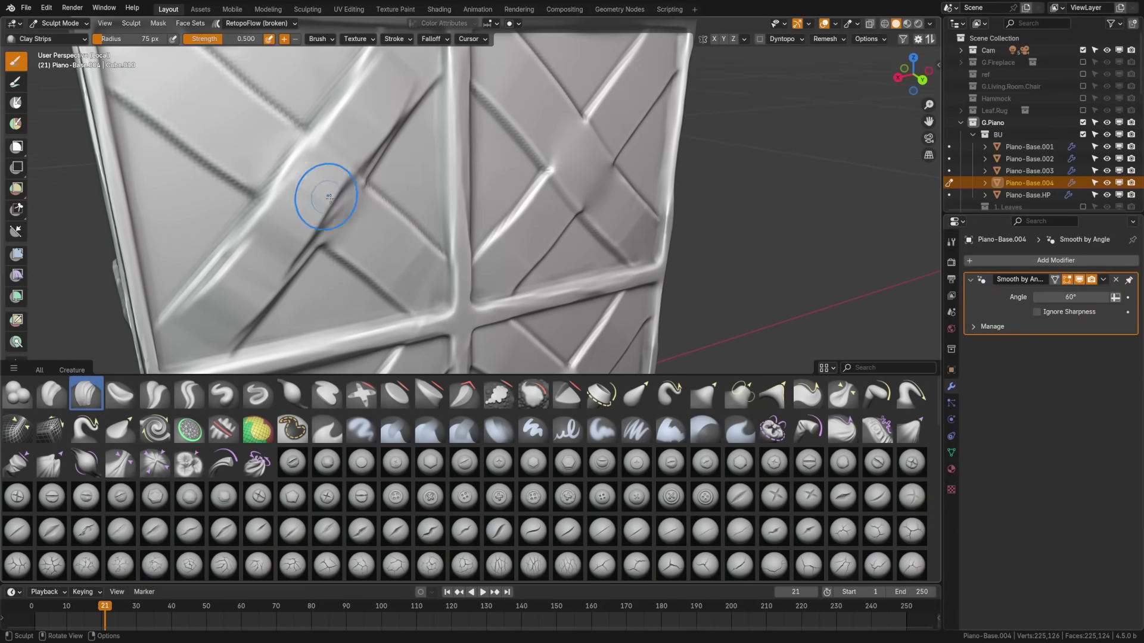
pyautogui.scroll(-3, 297, 177)
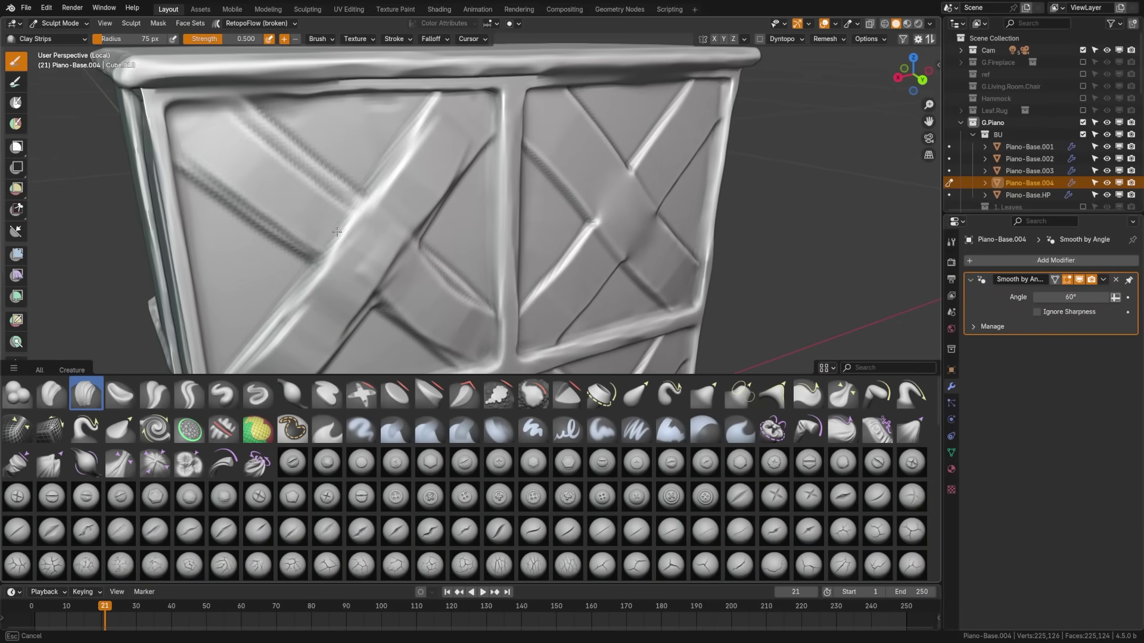
pyautogui.scroll(-4, 357, 239)
pyautogui.moveTo(358, 238); pyautogui.dragTo(551, 289, button='middle')
pyautogui.scroll(-4, 492, 222)
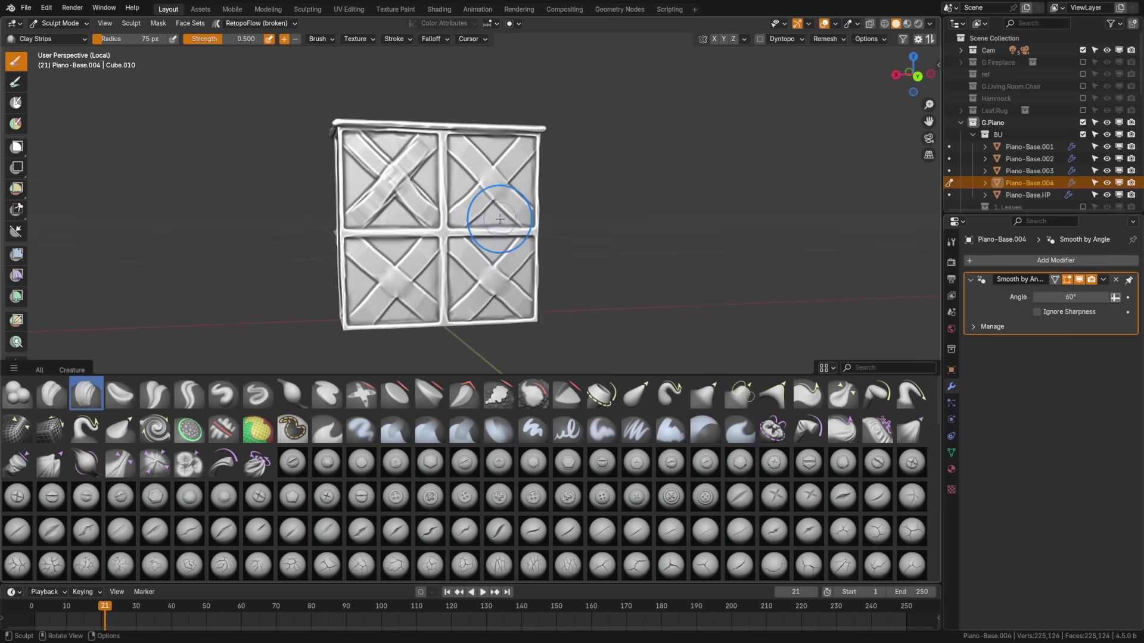
pyautogui.moveTo(493, 222)
pyautogui.mouseDown(button='middle')
pyautogui.moveTo(569, 231)
pyautogui.moveTo(370, 243)
pyautogui.moveTo(411, 238)
pyautogui.moveTo(491, 191)
pyautogui.mouseUp(button='middle')
pyautogui.scroll(8, 417, 238)
pyautogui.scroll(3, 383, 306)
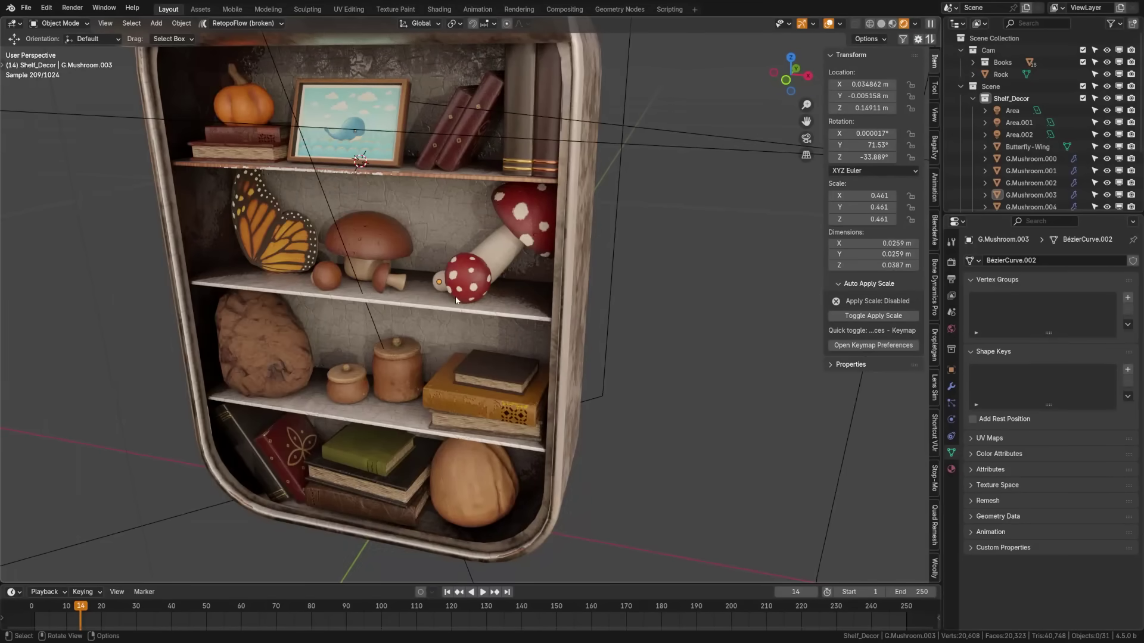
# Step: Tilt G.Mushroom.003 to -20° on X, then remove all materials from every object
pyautogui.click(456, 298)
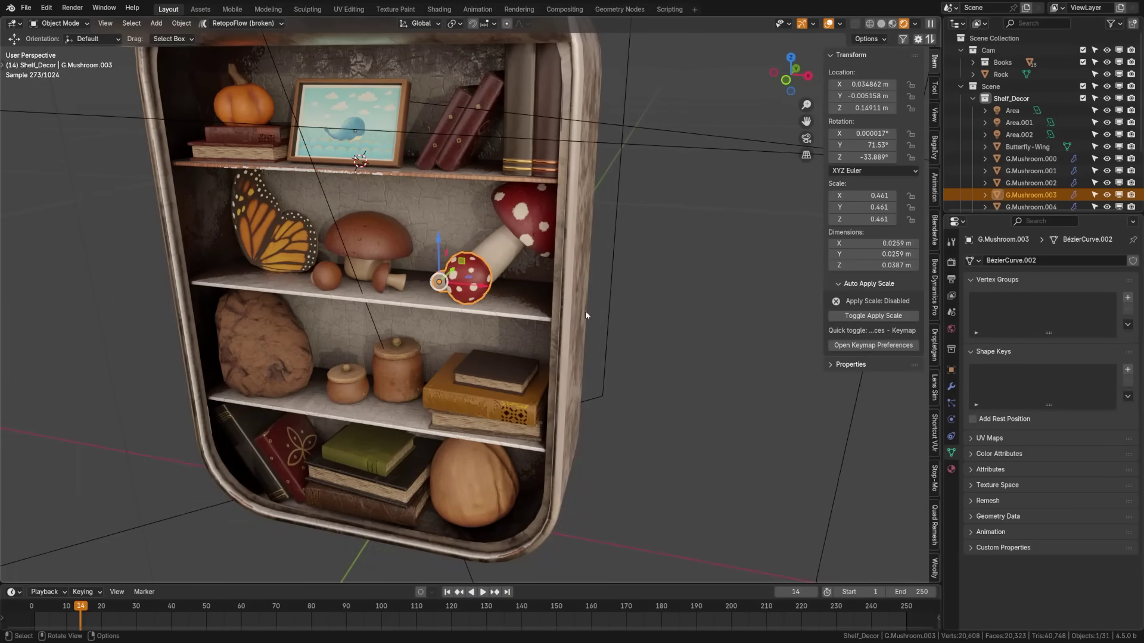
pyautogui.moveTo(872, 135); pyautogui.dragTo(867, 135)
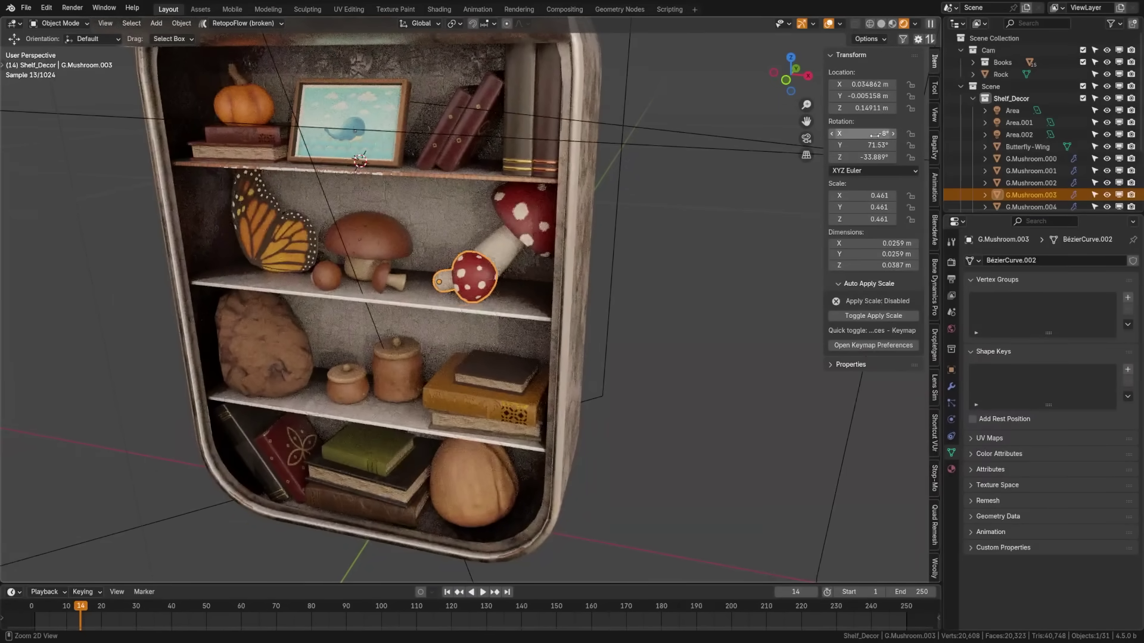
pyautogui.press('a')
pyautogui.press('F3')
pyautogui.write('remove all ma')
pyautogui.press('Return')
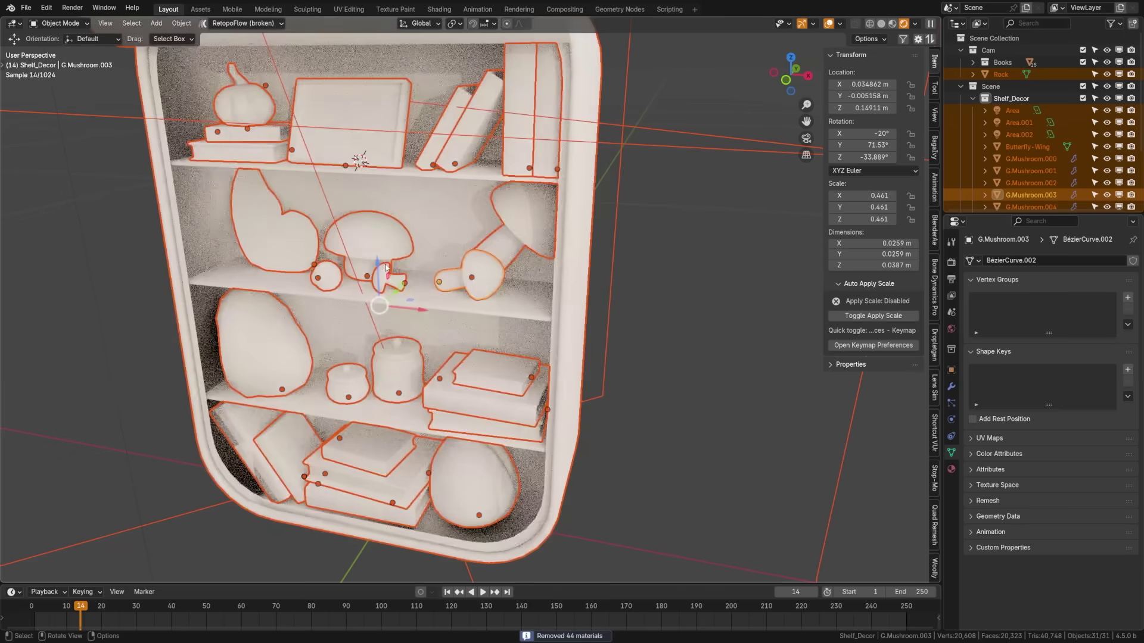
pyautogui.hotkey('alt', 'a')
pyautogui.moveTo(386, 268); pyautogui.dragTo(465, 239, button='middle')
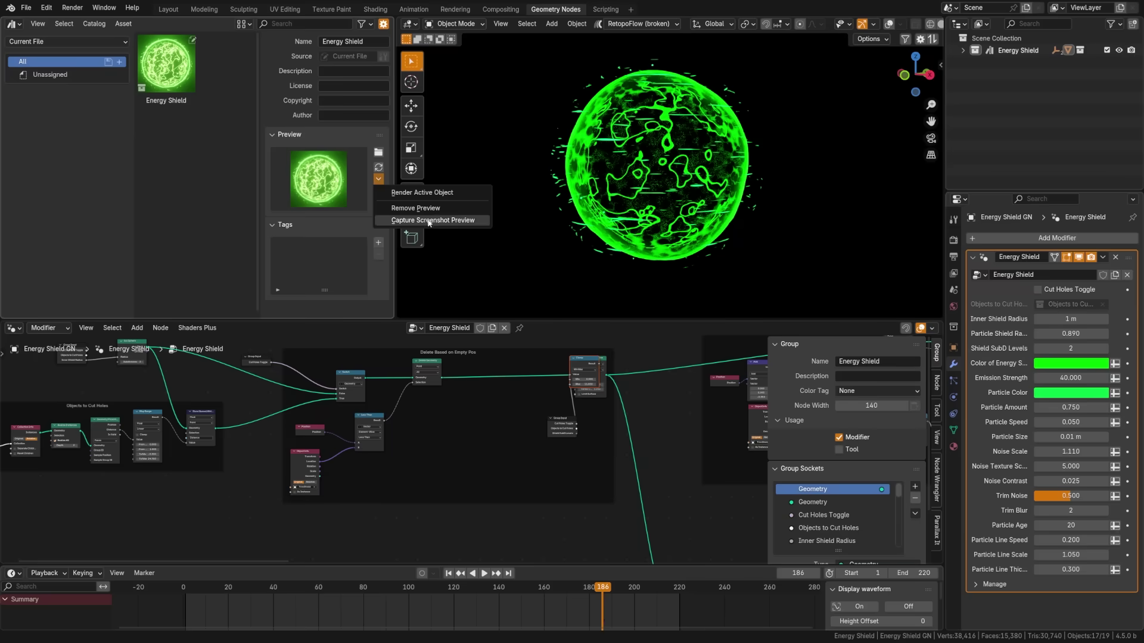
# Step: Capture a screenshot preview for Energy Shield and list the Sanctus Library horizontally
pyautogui.click(429, 222)
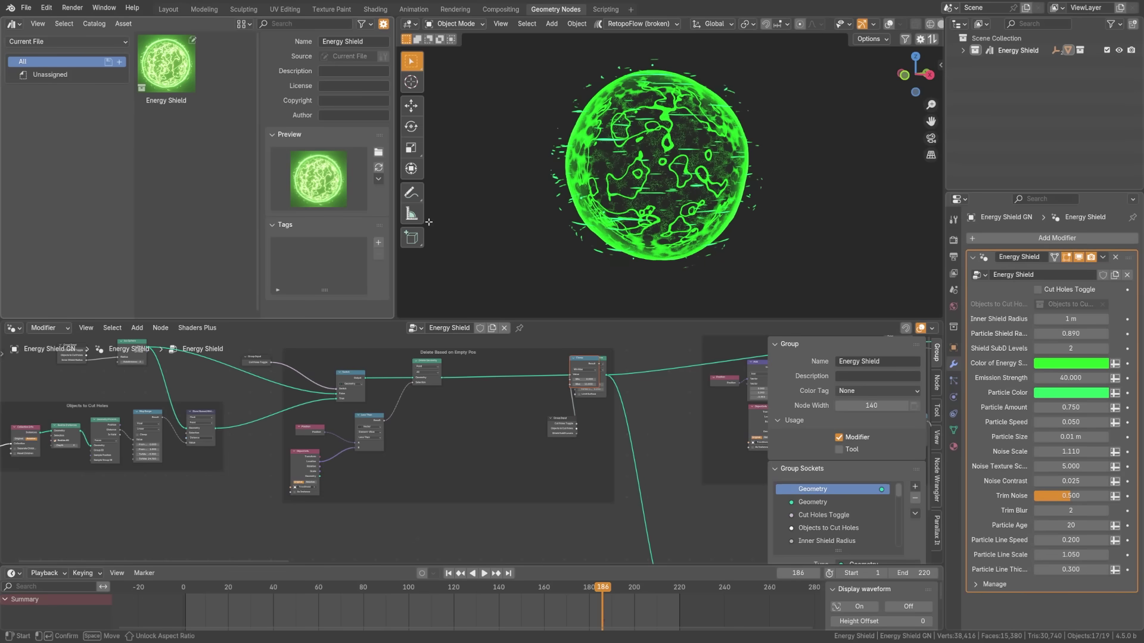
pyautogui.moveTo(530, 44); pyautogui.dragTo(792, 274)
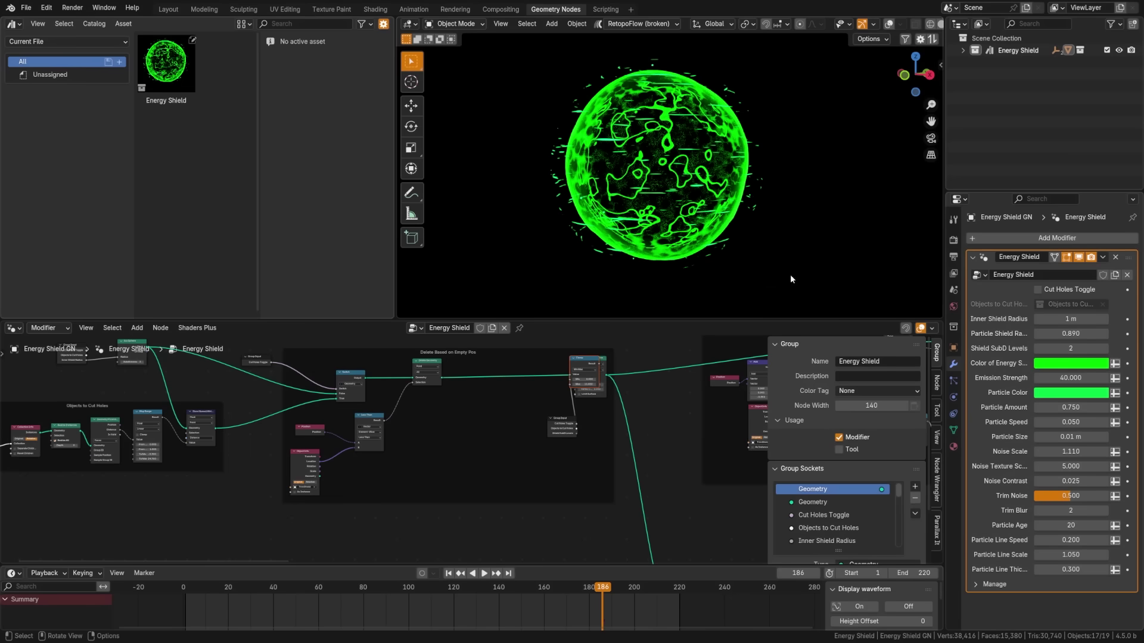
pyautogui.click(790, 23)
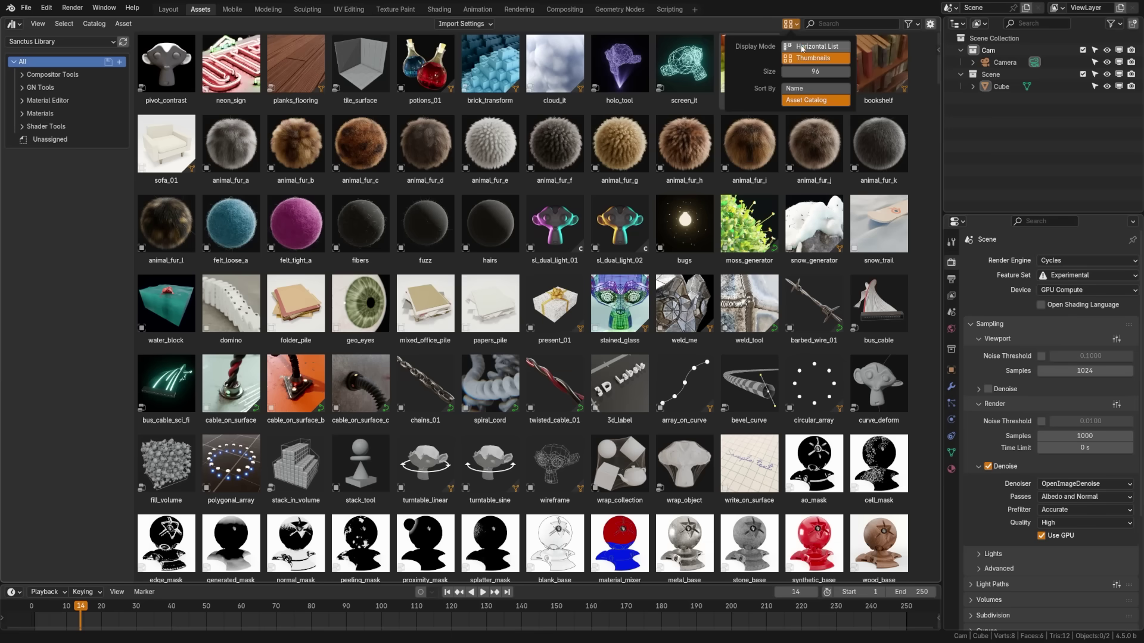
pyautogui.click(802, 47)
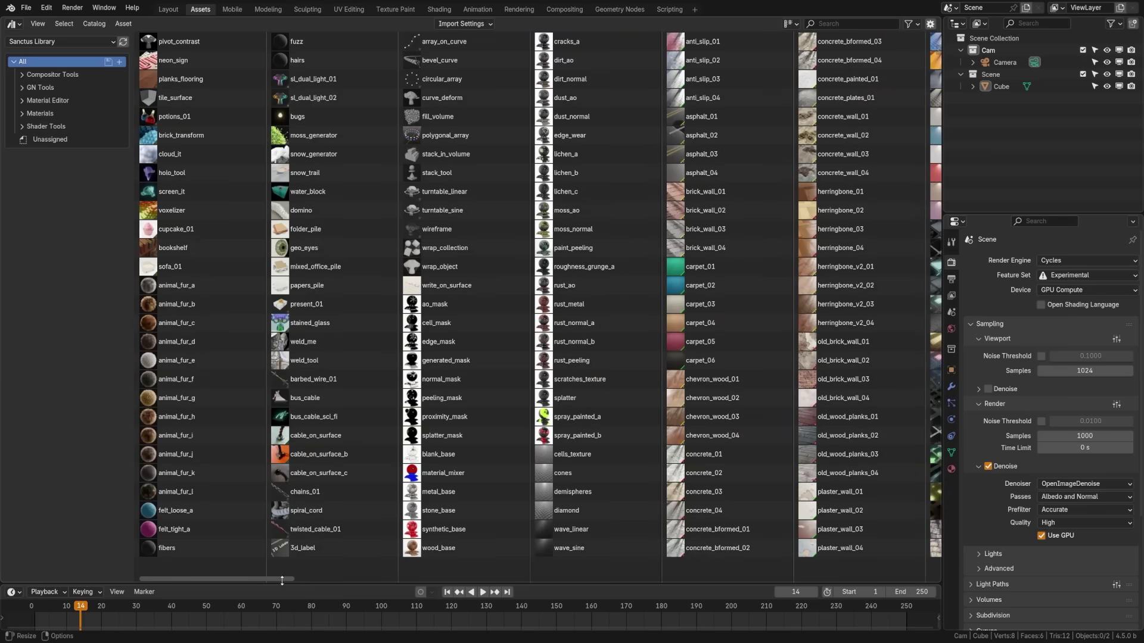
# Step: Place the Lightning Strike asset in the viewport and zoom in on the bolt
pyautogui.moveTo(282, 581); pyautogui.dragTo(338, 580)
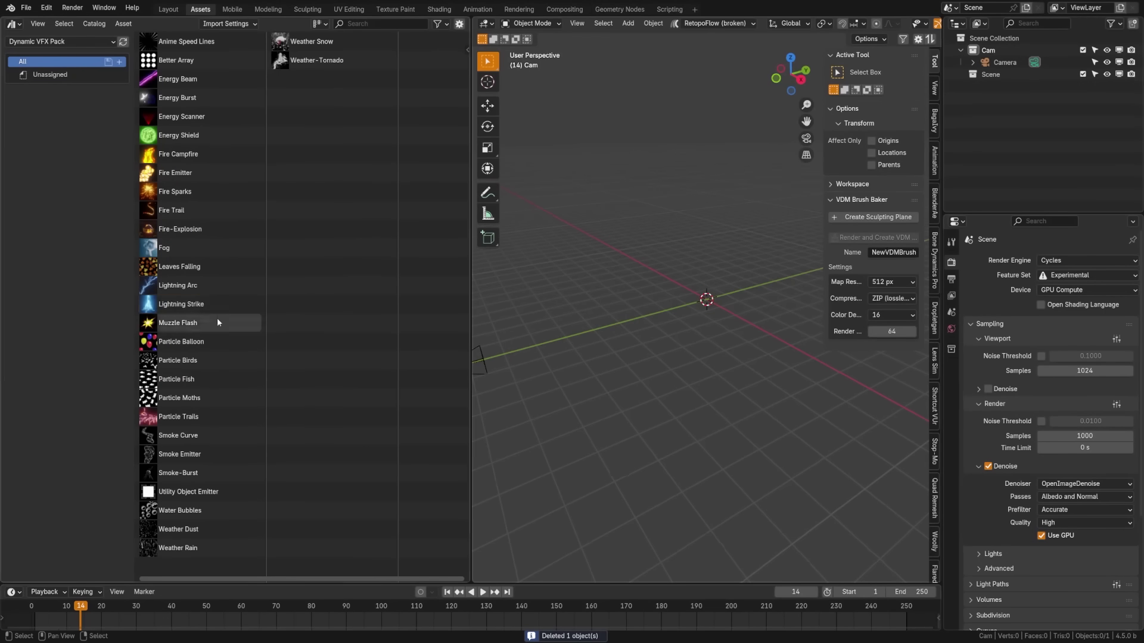
pyautogui.moveTo(216, 317); pyautogui.dragTo(712, 305)
pyautogui.keyDown('alt'); pyautogui.scroll(12, 720, 338); pyautogui.keyUp('alt')
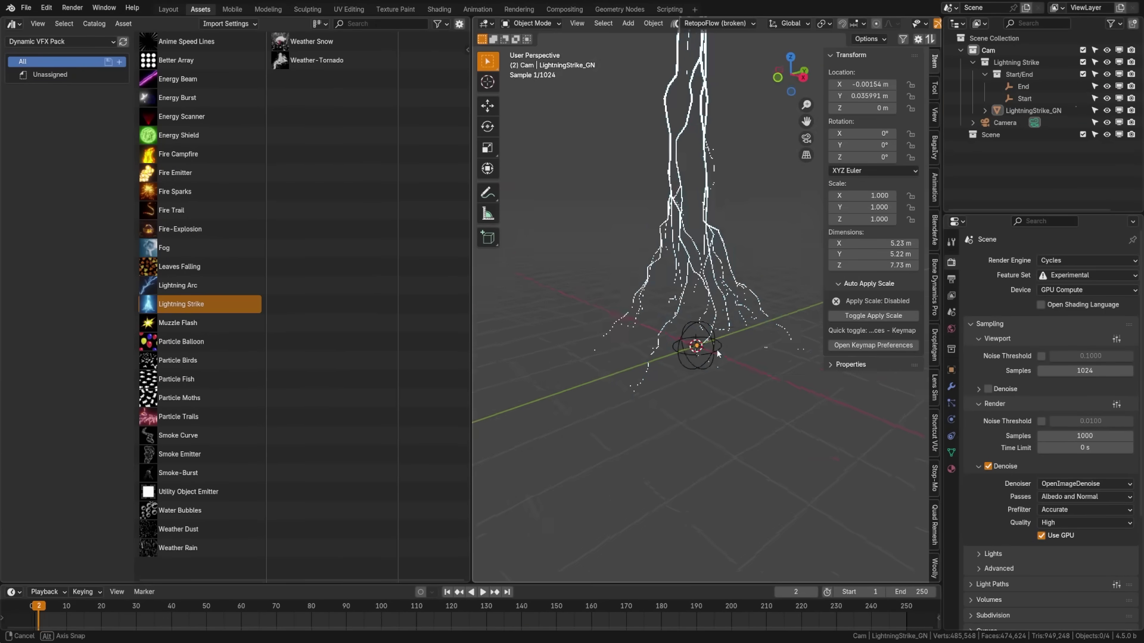
pyautogui.keyDown('alt'); pyautogui.scroll(1, 718, 353); pyautogui.keyUp('alt')
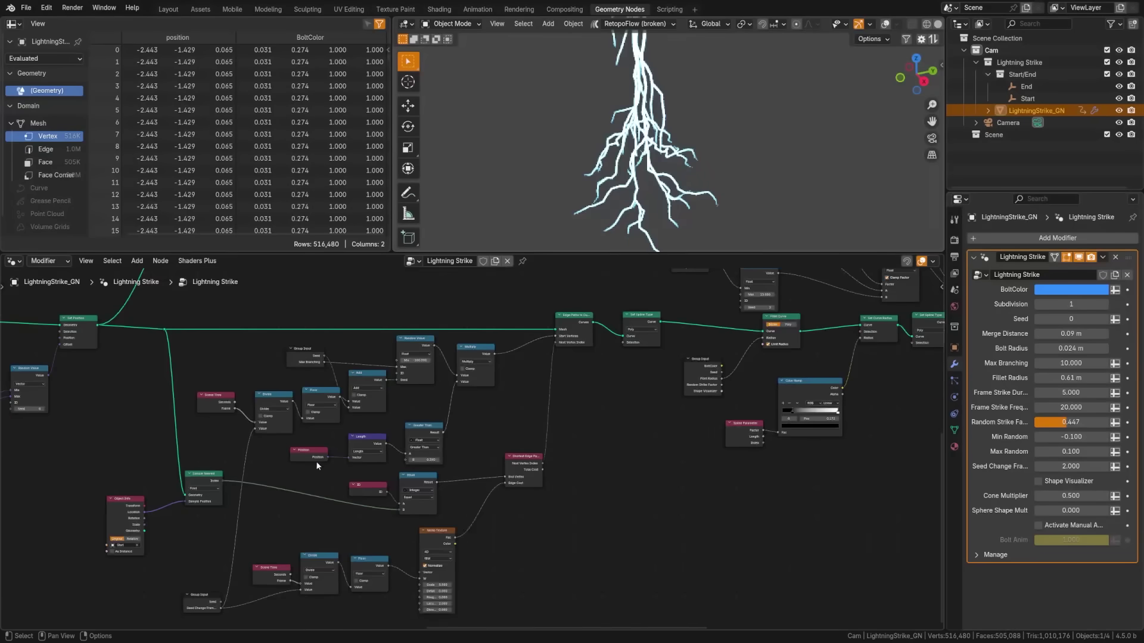
# Step: Frame the Position, Length, Greater Than, ID and Equal nodes and label it 'Section 1'
pyautogui.scroll(4, 316, 462)
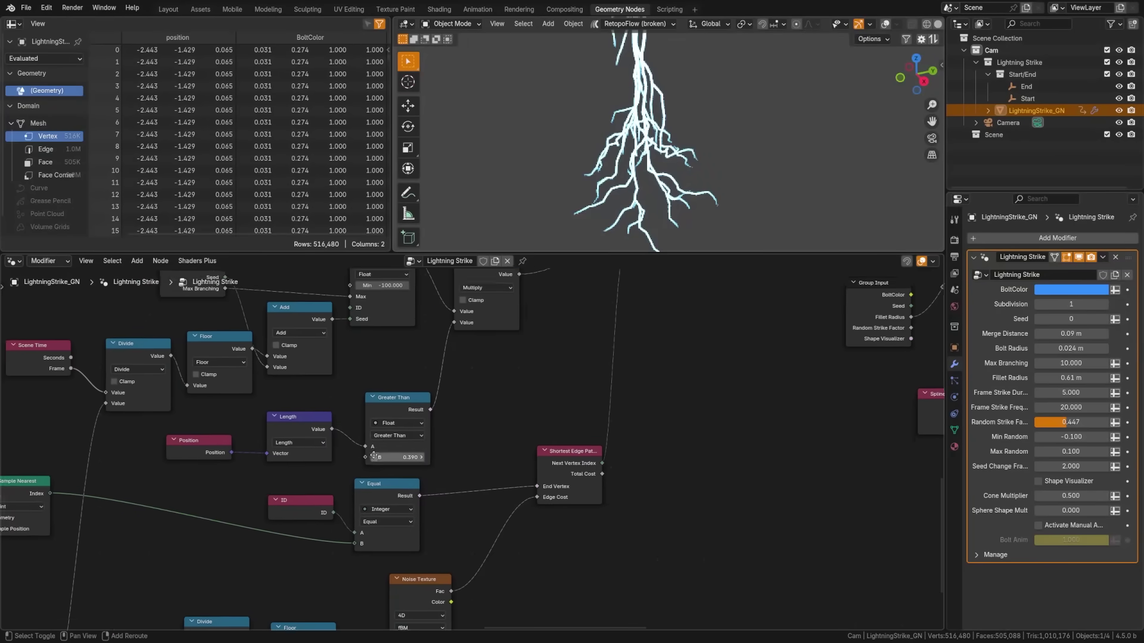
pyautogui.keyDown('shift'); pyautogui.moveTo(373, 456); pyautogui.dragTo(385, 436, button='middle'); pyautogui.keyUp('shift')
pyautogui.moveTo(504, 382); pyautogui.dragTo(218, 519)
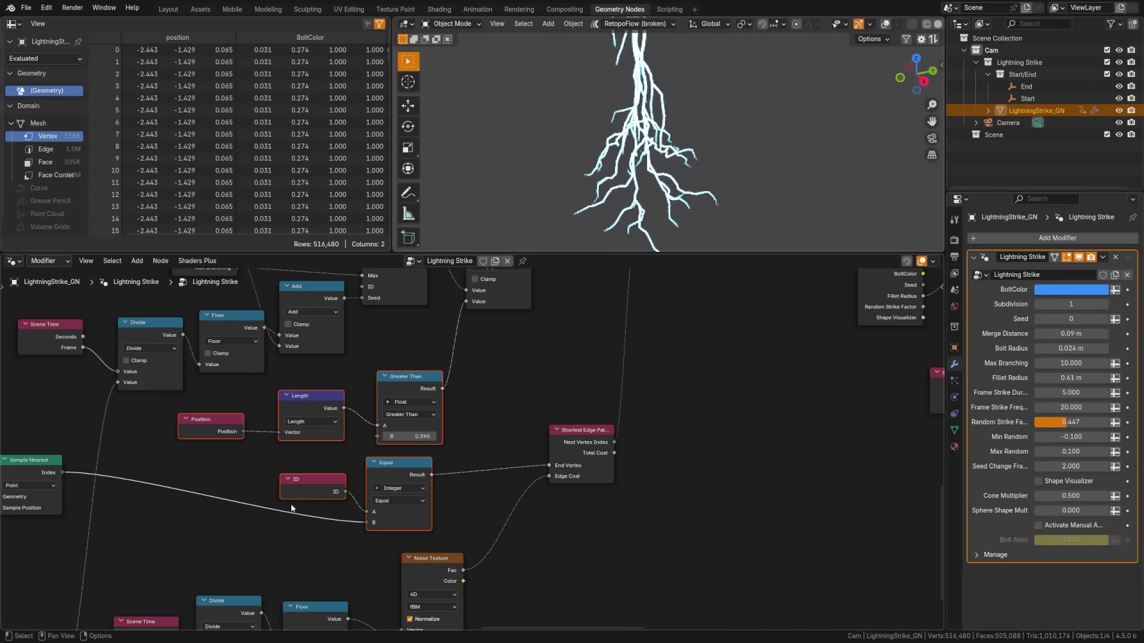
pyautogui.hotkey('ctrl', 'j')
pyautogui.press('F2')
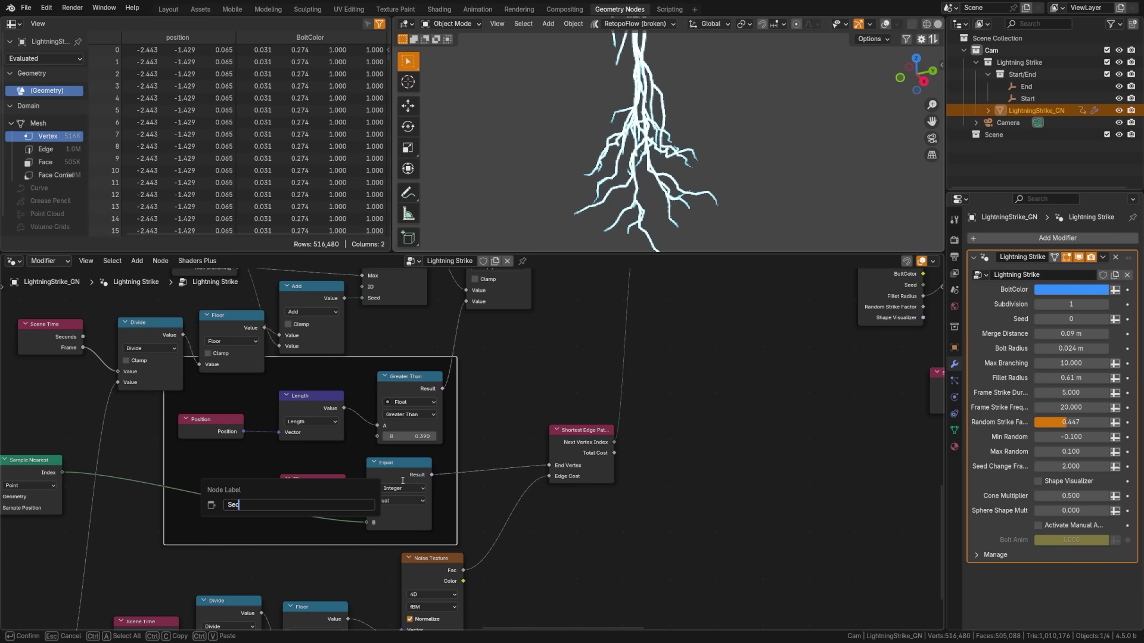
pyautogui.write('Section 1')
pyautogui.press('Return')
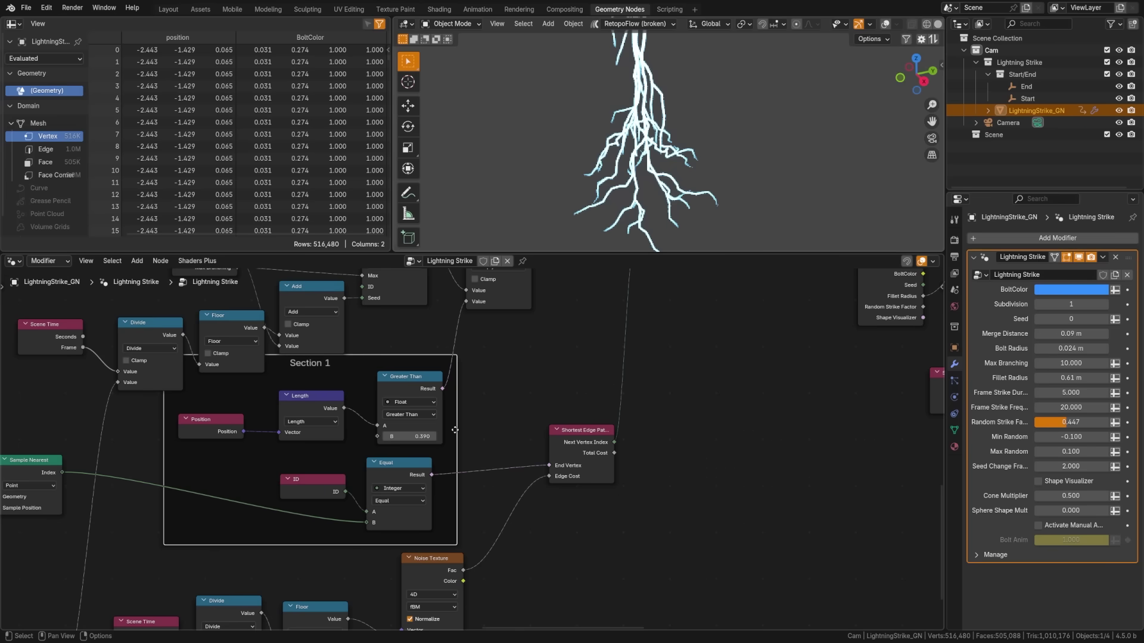
pyautogui.keyDown('shift'); pyautogui.moveTo(545, 348); pyautogui.dragTo(496, 460, button='middle'); pyautogui.keyUp('shift')
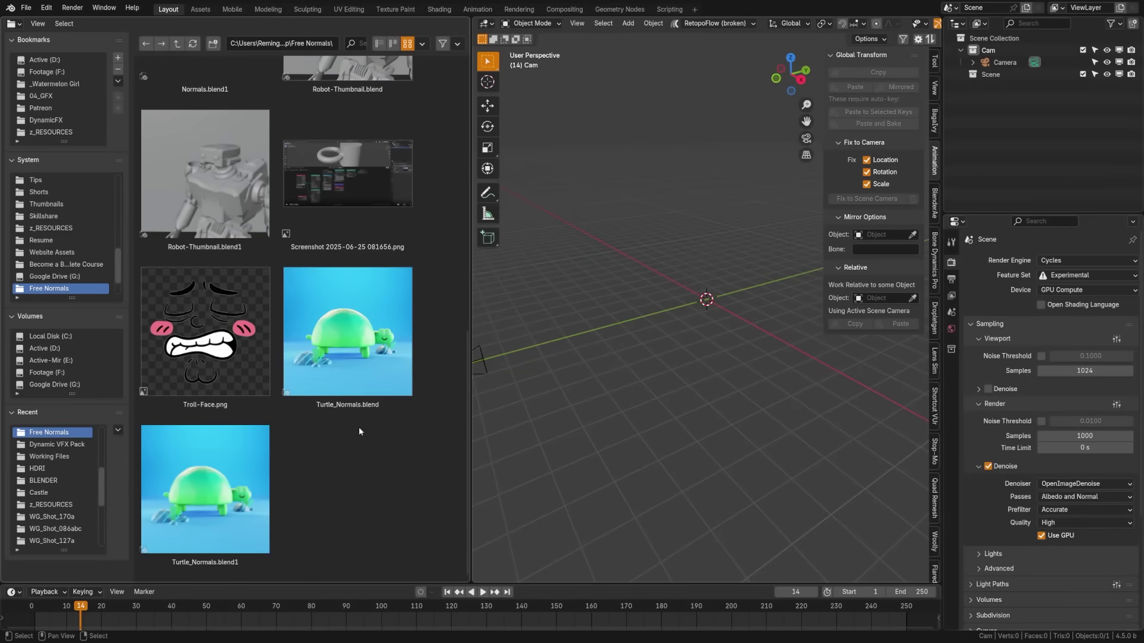
# Step: Select Turtle_Normals.blend, then scrub the sequencer to frame 144 and back to the watermelon
pyautogui.click(348, 368)
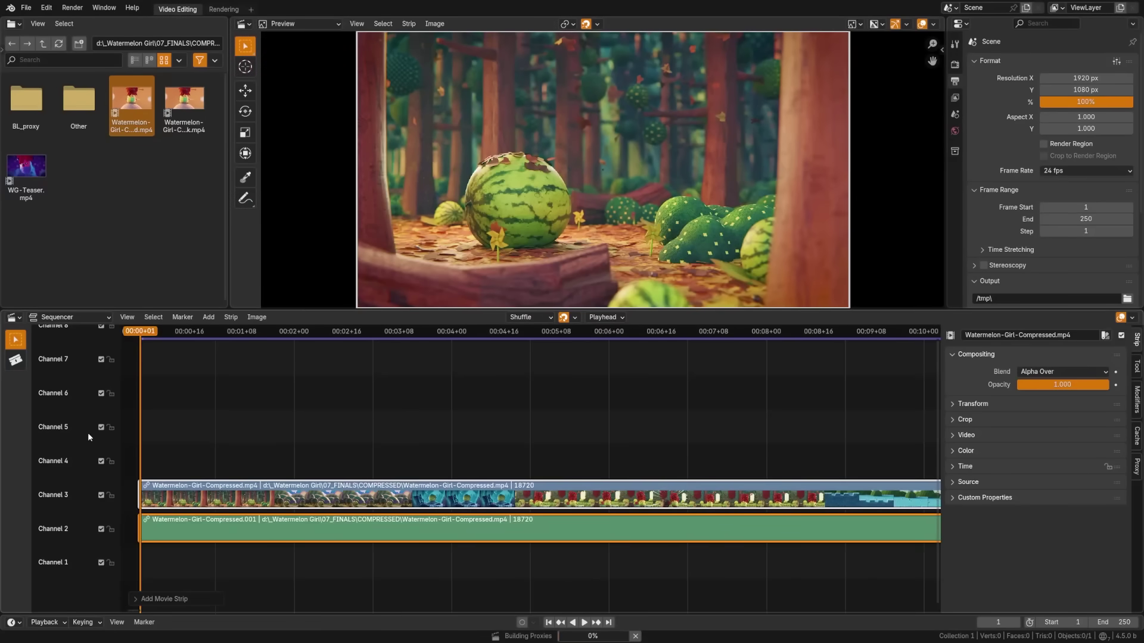
pyautogui.moveTo(273, 445); pyautogui.dragTo(514, 472, button='middle')
pyautogui.moveTo(325, 332); pyautogui.dragTo(433, 391)
pyautogui.keyDown('ctrl'); pyautogui.moveTo(433, 391); pyautogui.dragTo(295, 450, button='middle'); pyautogui.keyUp('ctrl')
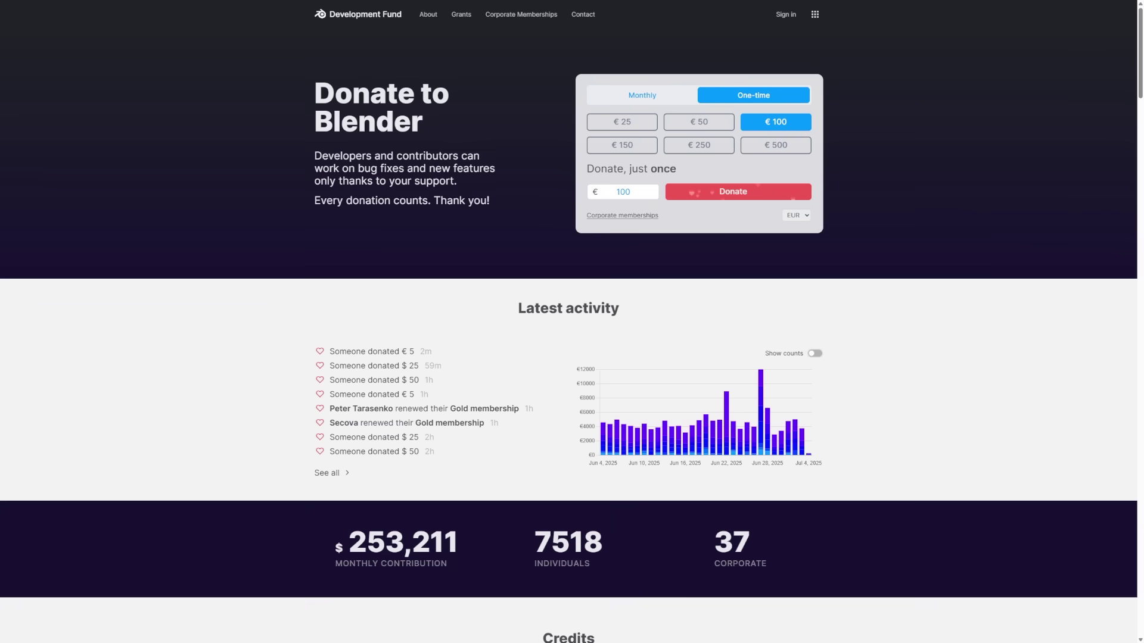